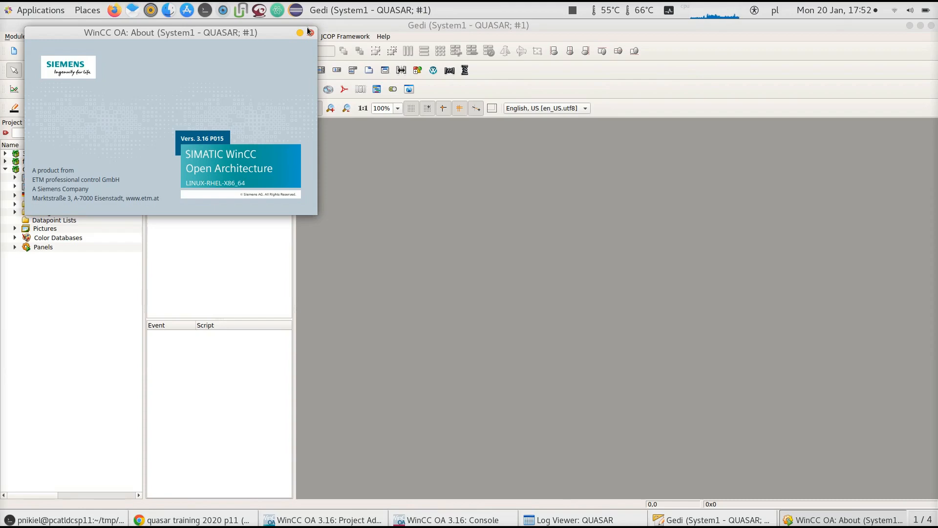
# Review the installed components in the JCOP Framework Installation Tool and close it
pyautogui.click(308, 40)
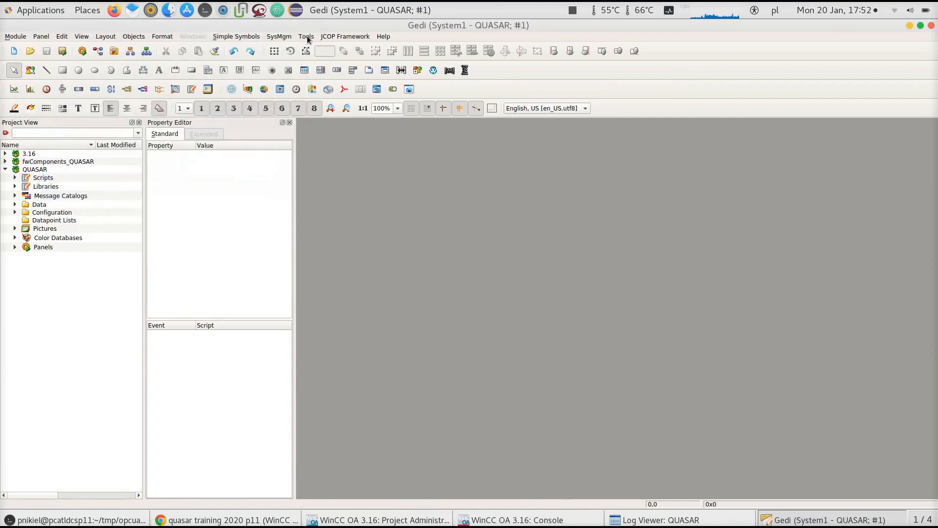
pyautogui.click(327, 39)
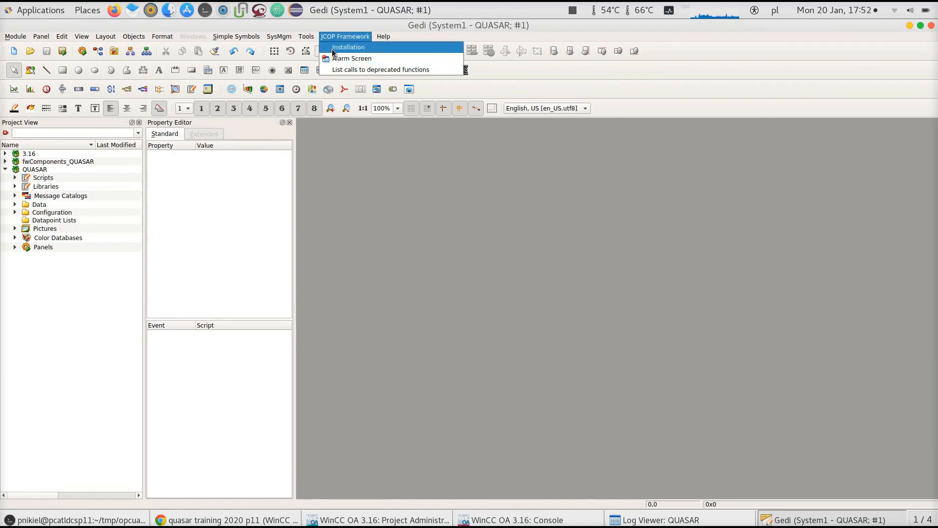
pyautogui.click(335, 50)
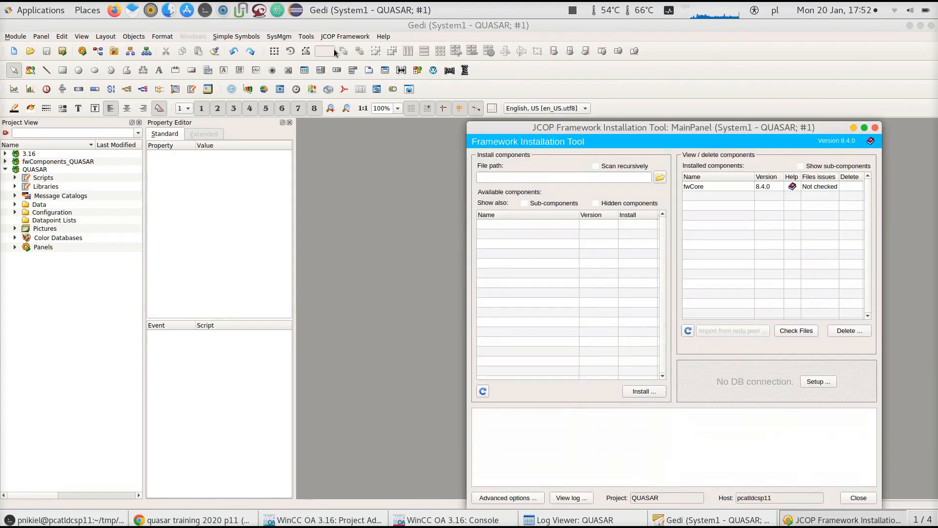
pyautogui.click(707, 189)
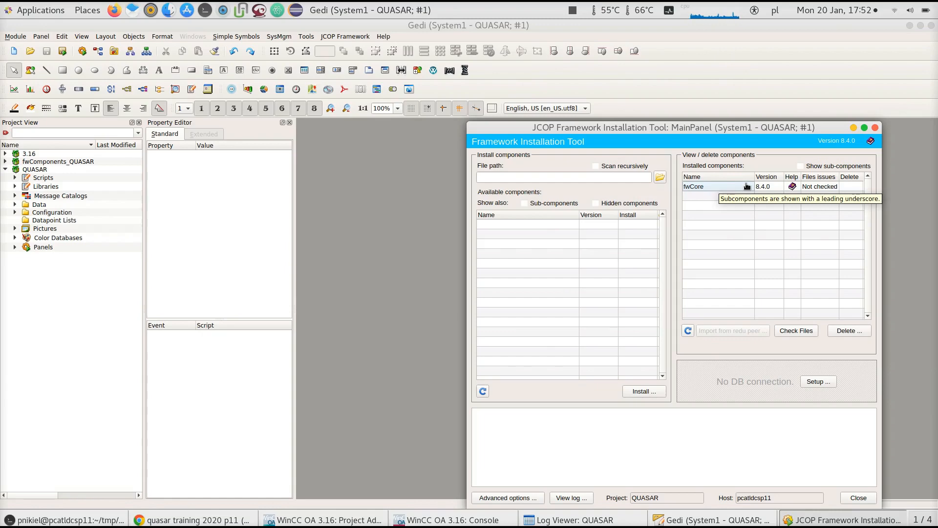
pyautogui.click(858, 497)
# Open a new terminal tab, change to the build/bin directory and list its contents
pyautogui.click(73, 519)
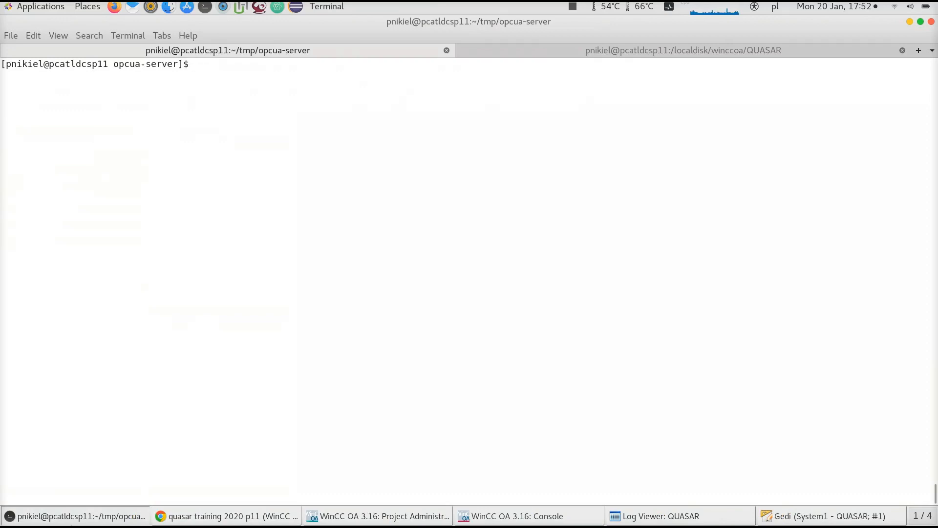
pyautogui.hotkey('ctrl', 'shift', 't')
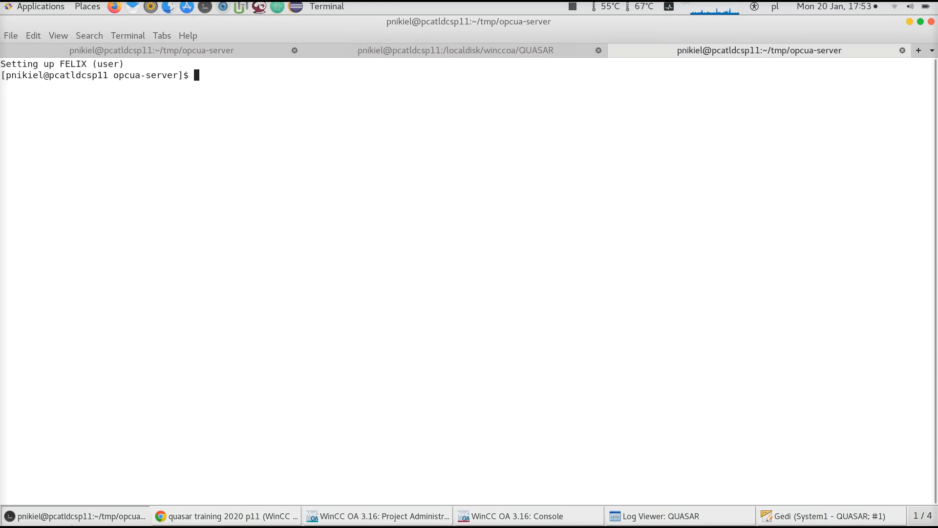
pyautogui.write('cd build/bin/')
pyautogui.press('Return')
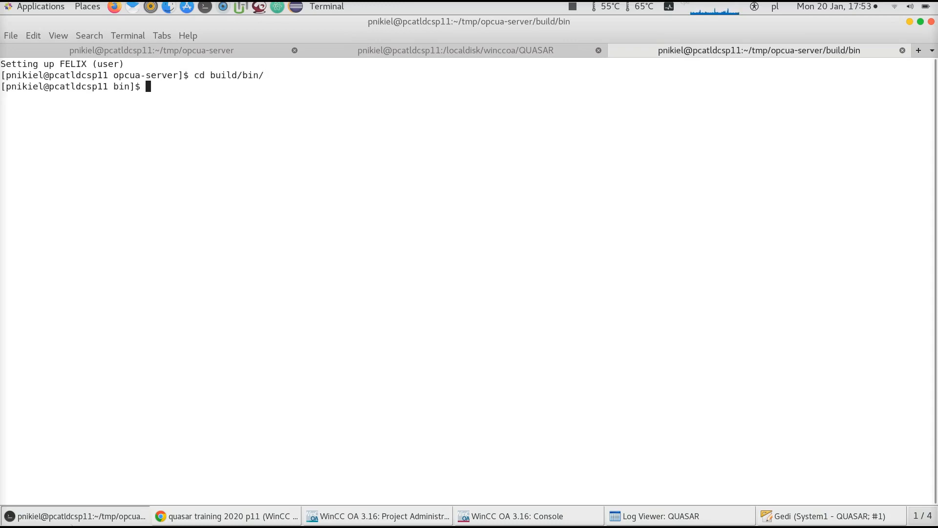
pyautogui.write('ll')
pyautogui.press('Return')
pyautogui.hotkey('ctrl', 'l')
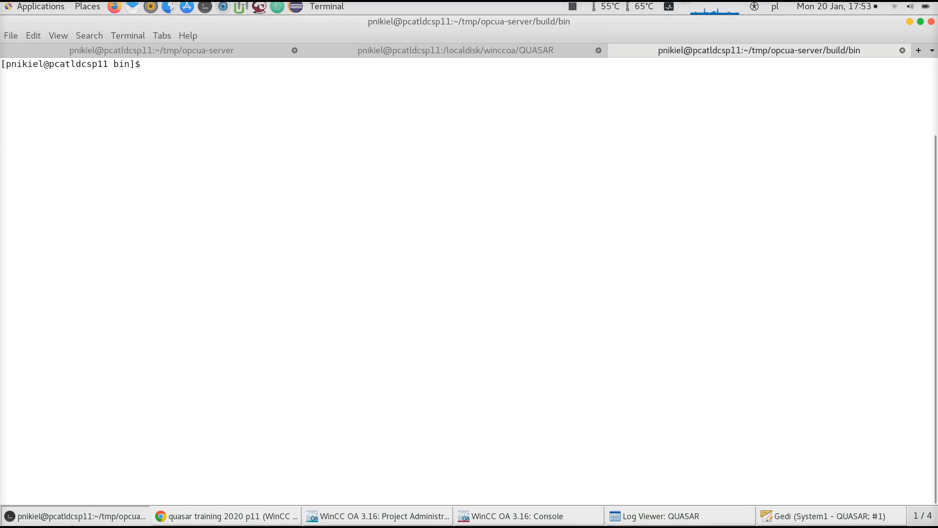
pyautogui.write('./')
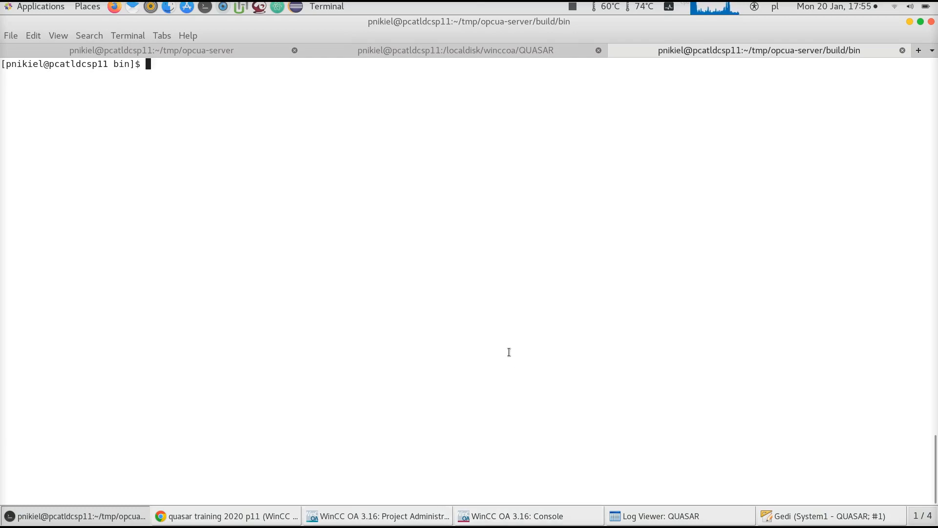
pyautogui.write('./OpcUaServer')
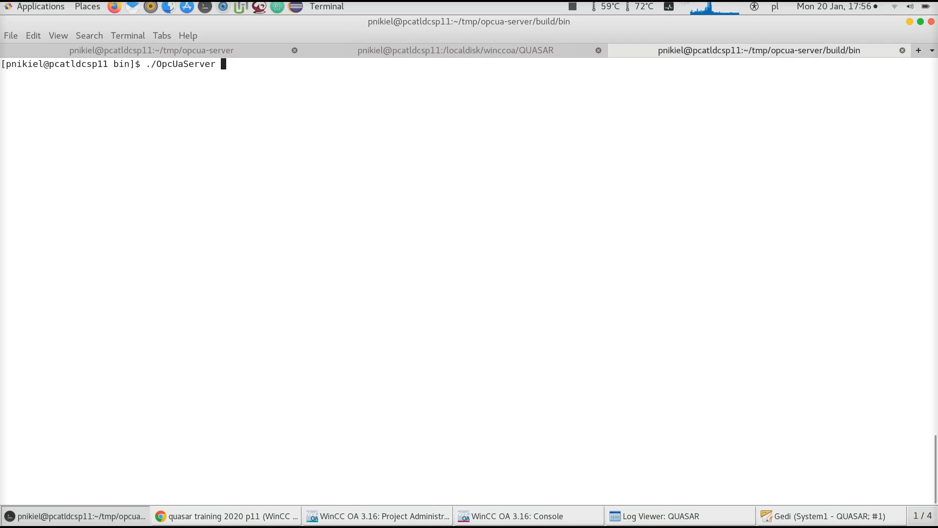
pyautogui.hotkey('ctrl', 'c')
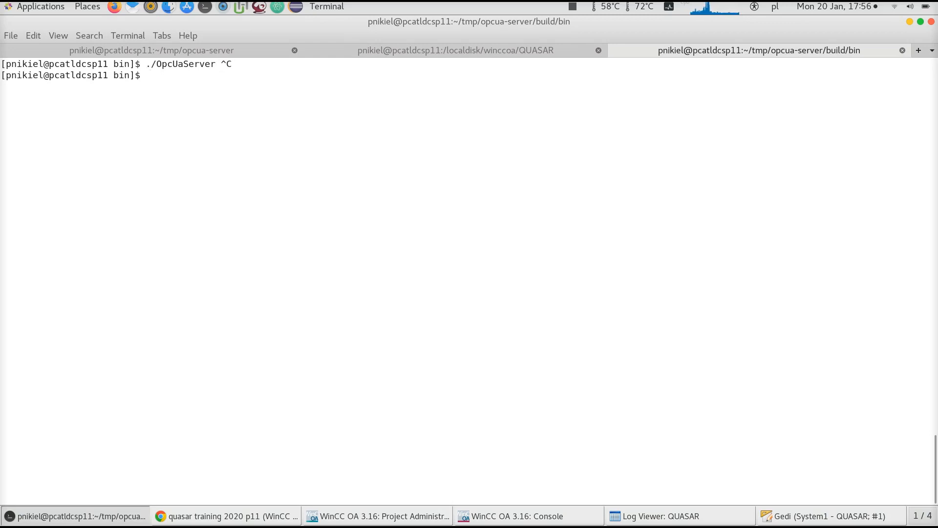
# Open config.xml in vim to inspect the server configuration, then quit the editor
pyautogui.write('vim config.xml')
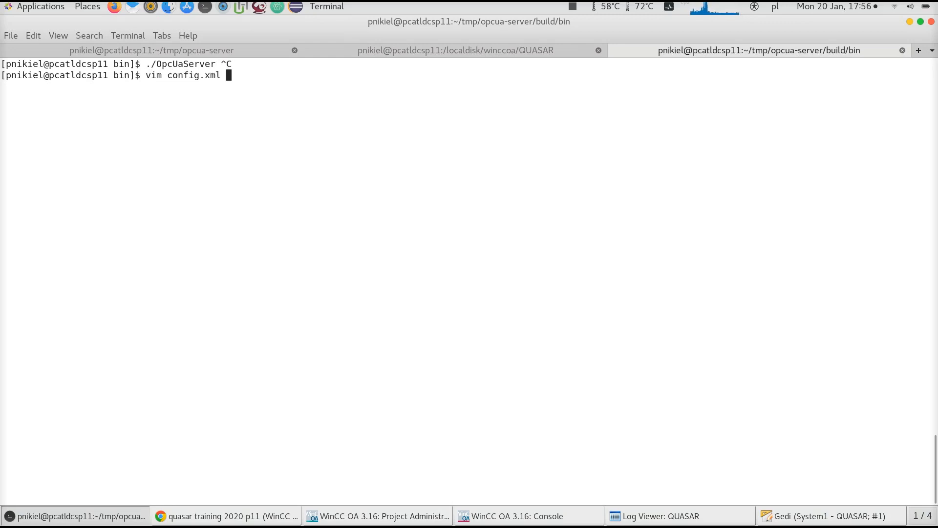
pyautogui.press('Return')
pyautogui.press('Down')
pyautogui.press('Down')
pyautogui.press('Down')
pyautogui.press('Down')
pyautogui.press('Down')
pyautogui.press('Down')
pyautogui.press('Down')
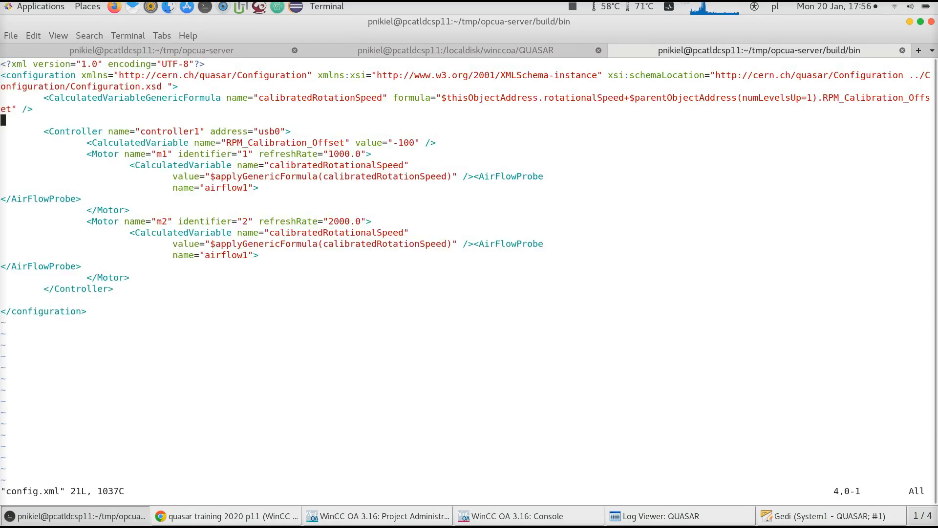
pyautogui.press('Right')
pyautogui.press('Right')
pyautogui.press('Right')
pyautogui.press('Right')
pyautogui.press('Right')
pyautogui.press('Right')
pyautogui.press('Down')
pyautogui.press('Right')
pyautogui.press('Left')
pyautogui.press('Up')
pyautogui.press('Down')
pyautogui.write(':q')
pyautogui.press('Return')
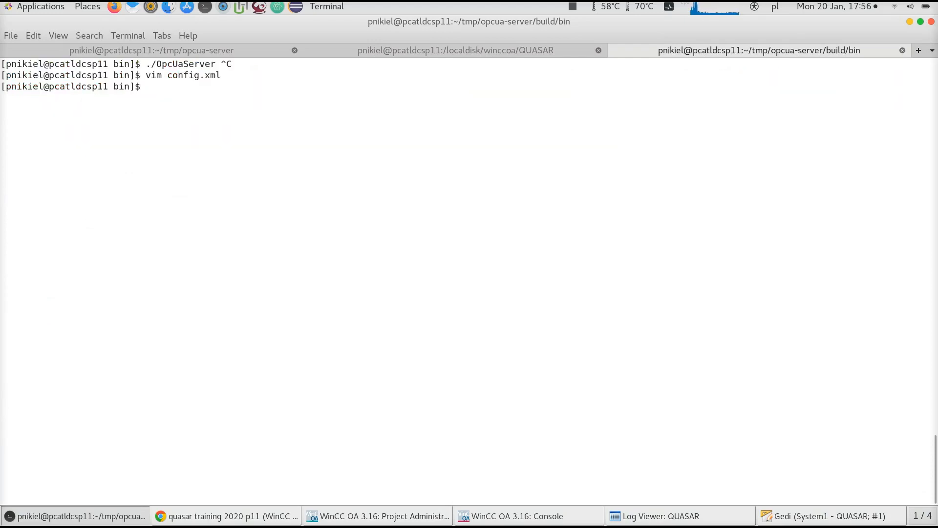
# Start the OpcUaServer from the command history
pyautogui.press('Up')
pyautogui.press('Up')
pyautogui.press('Return')
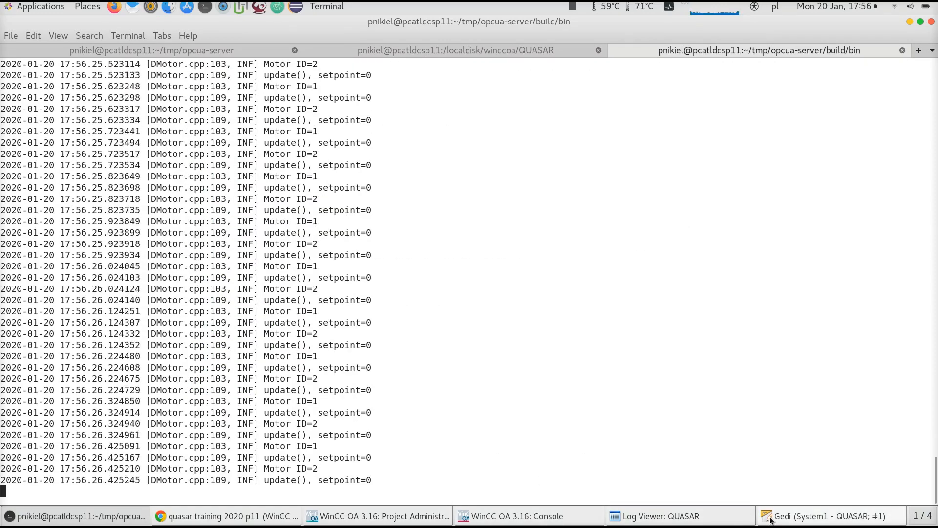
# Select the server's endpoint URL opc.tcp://pcatldcsp11.cern.ch:4841/ in the startup log
pyautogui.scroll(20, 346, 271)
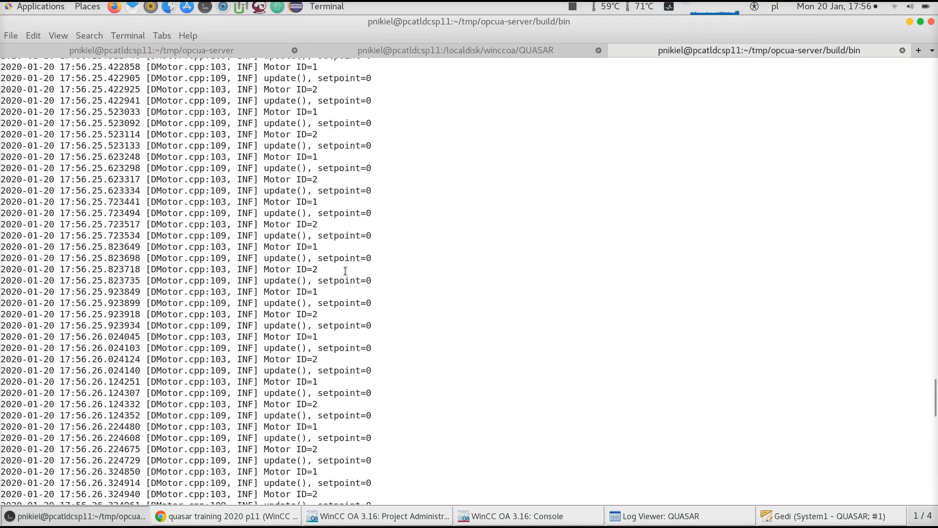
pyautogui.scroll(-3, 345, 272)
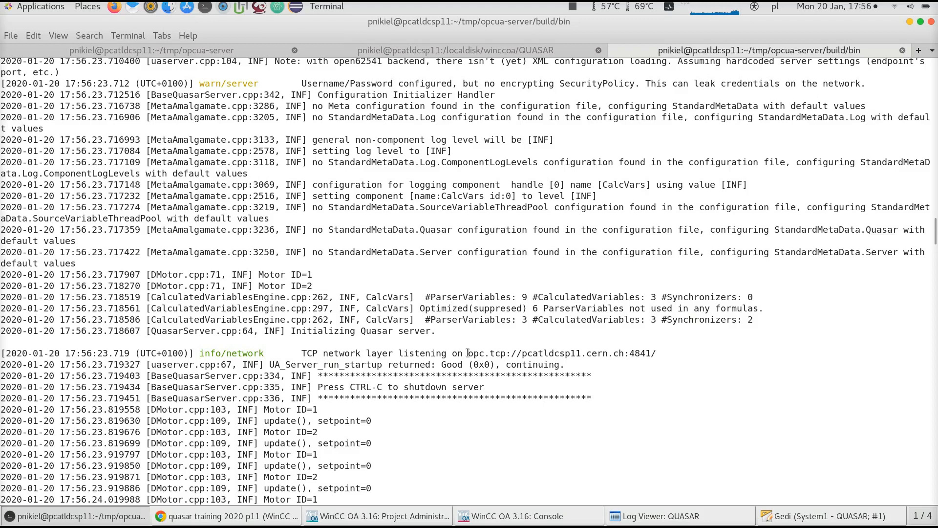
pyautogui.moveTo(467, 353); pyautogui.dragTo(670, 349)
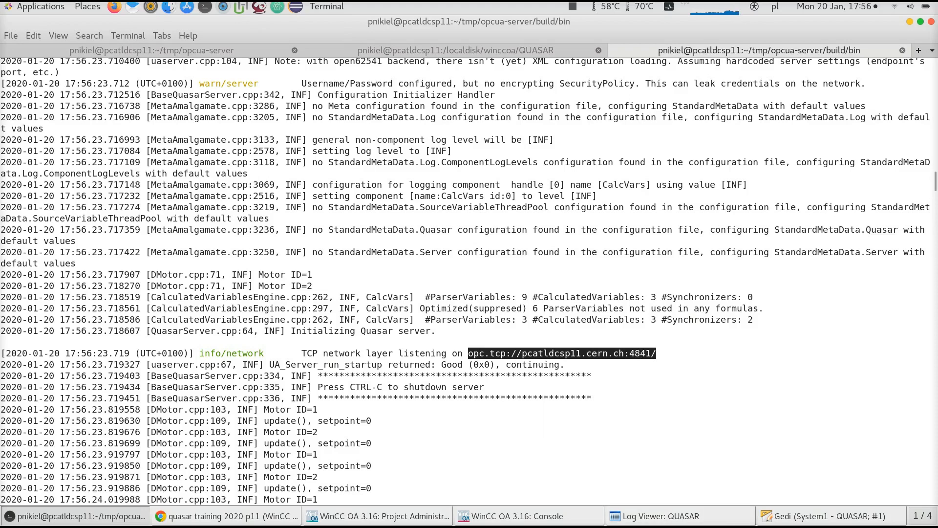
# Open the OPC UA Client configuration and create a new connection named SMARTSYSTEM
pyautogui.click(825, 516)
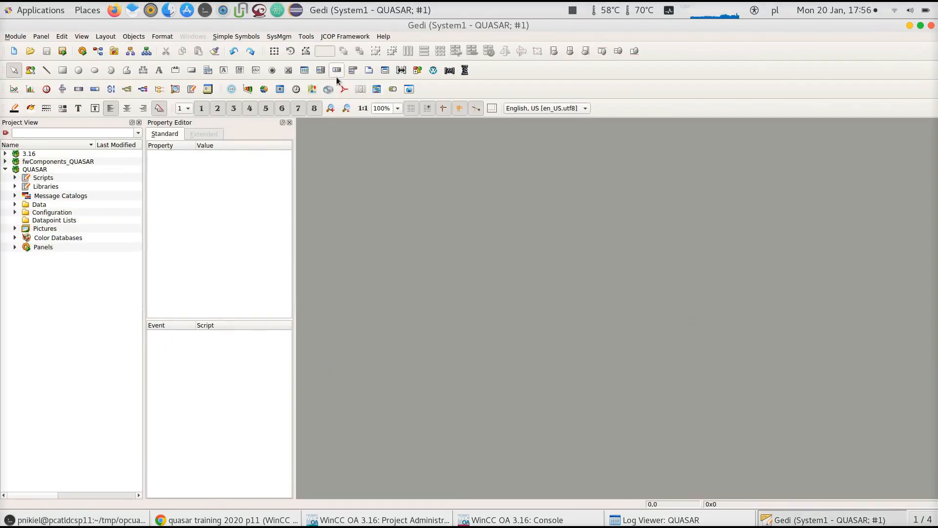
pyautogui.click(279, 37)
pyautogui.moveTo(296, 137)
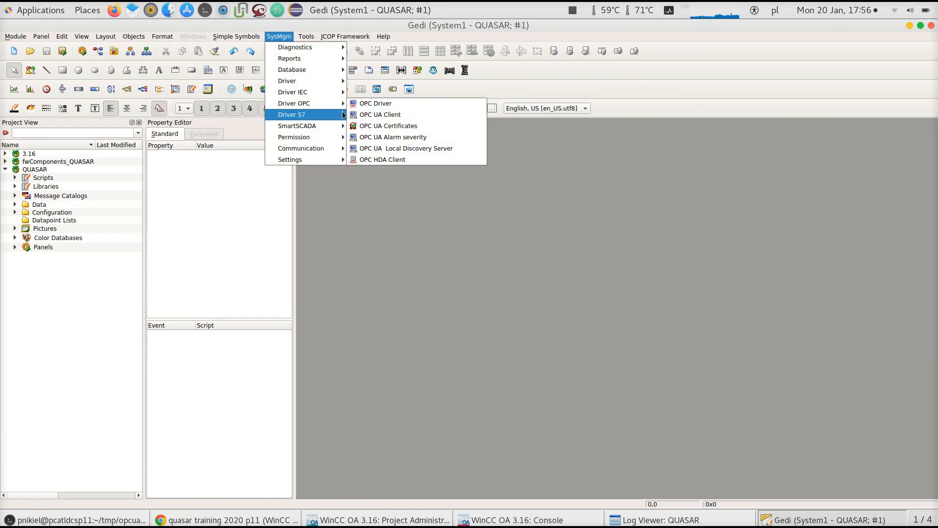
pyautogui.click(380, 116)
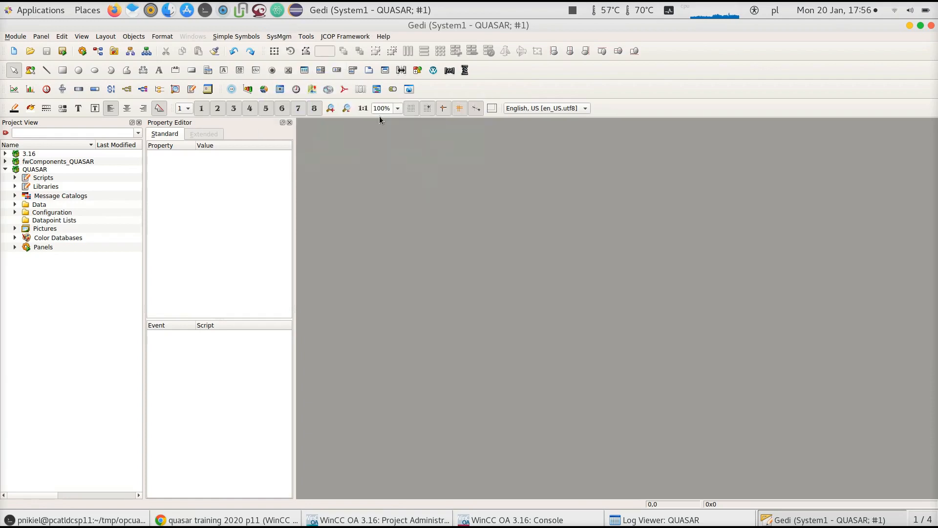
pyautogui.click(610, 119)
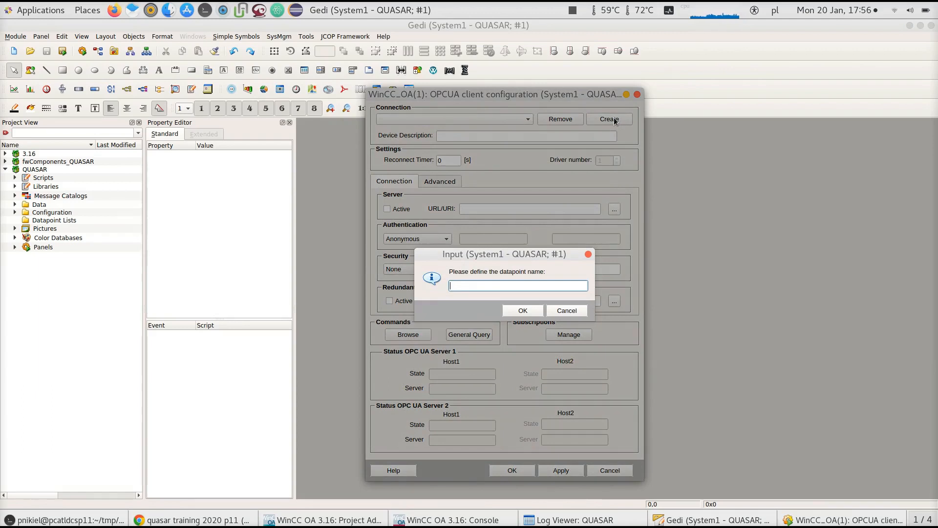
pyautogui.write('SMARTSYSTEM')
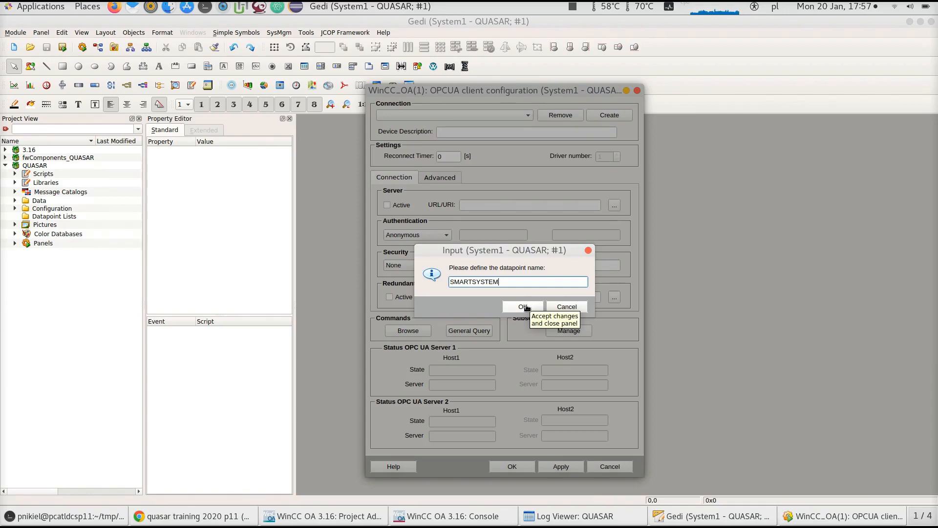
pyautogui.click(527, 307)
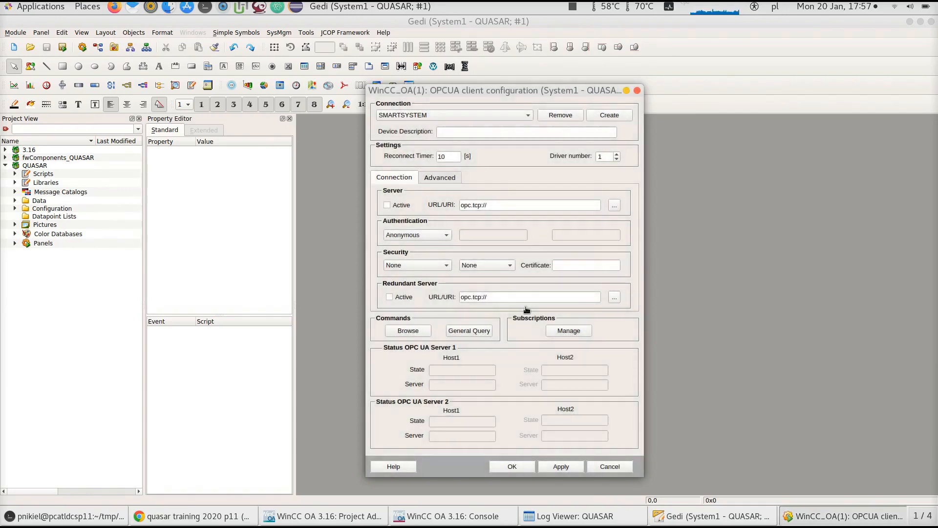
# Set the connection's driver number to 1 and dismiss the warning
pyautogui.doubleClick(606, 160)
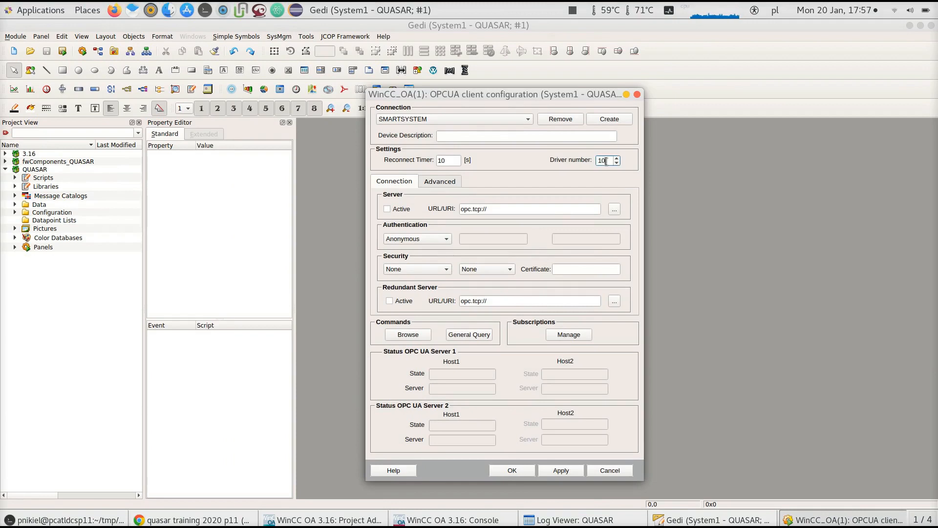
pyautogui.doubleClick(606, 160)
pyautogui.write('1')
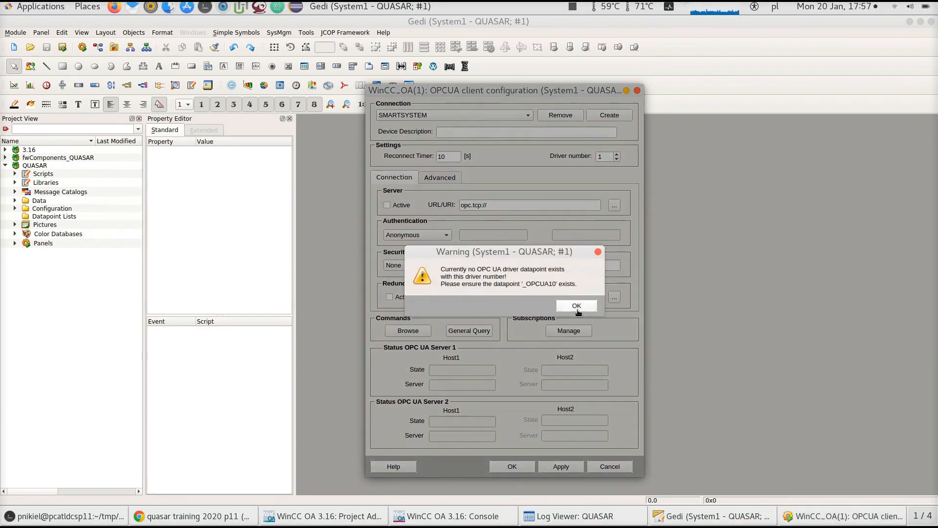
pyautogui.click(578, 311)
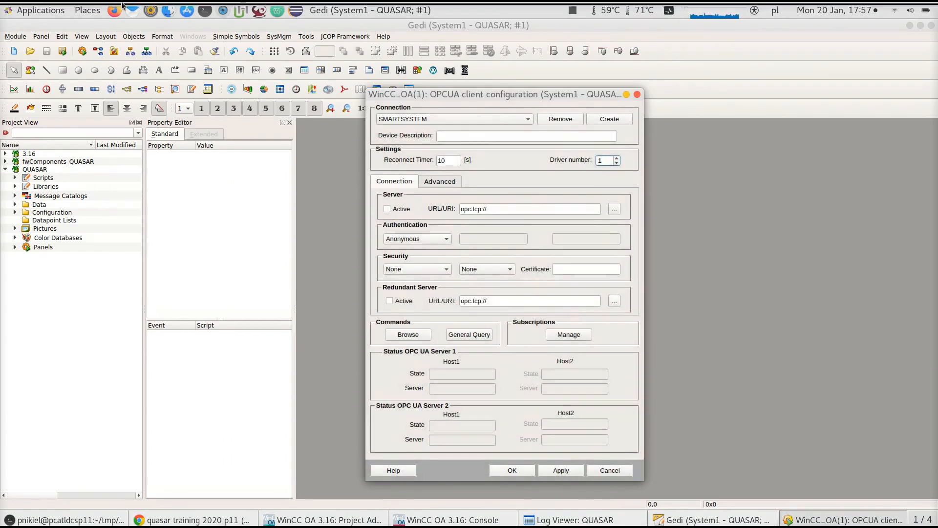
# Open datapoint parameterization with internal datapoints shown and select the _DriverCommon datapoint type
pyautogui.click(99, 52)
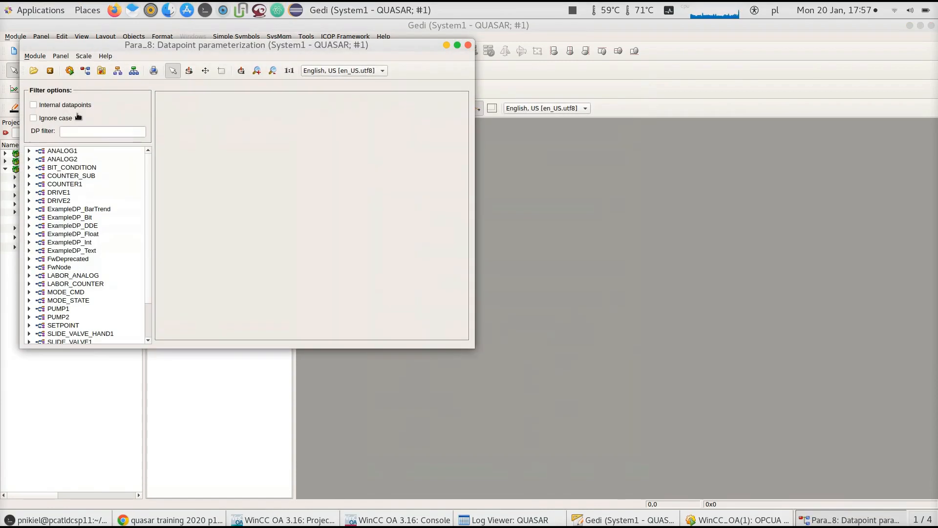
pyautogui.click(81, 105)
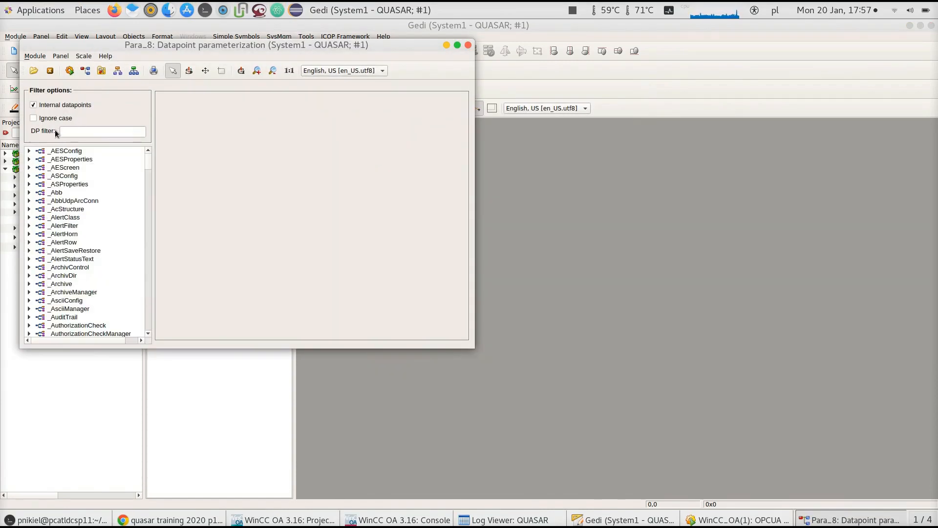
pyautogui.moveTo(148, 159); pyautogui.dragTo(145, 191)
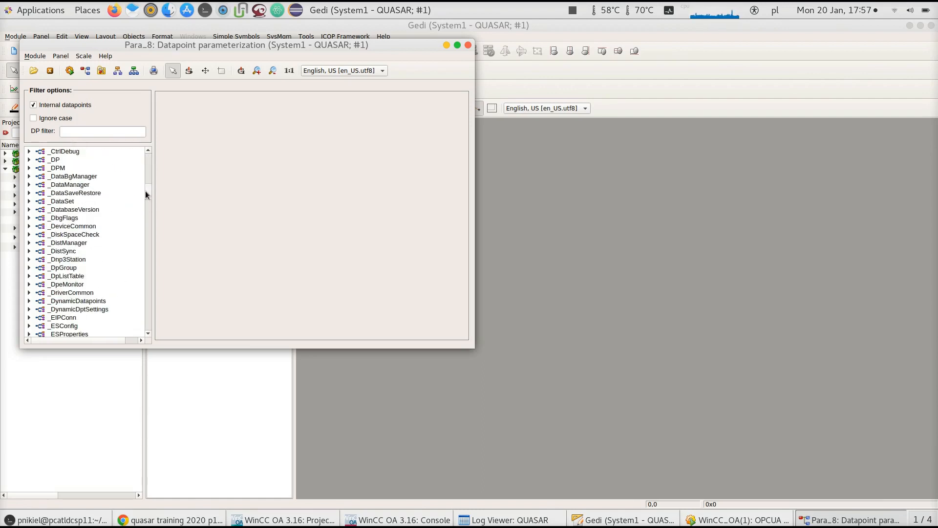
pyautogui.click(28, 293)
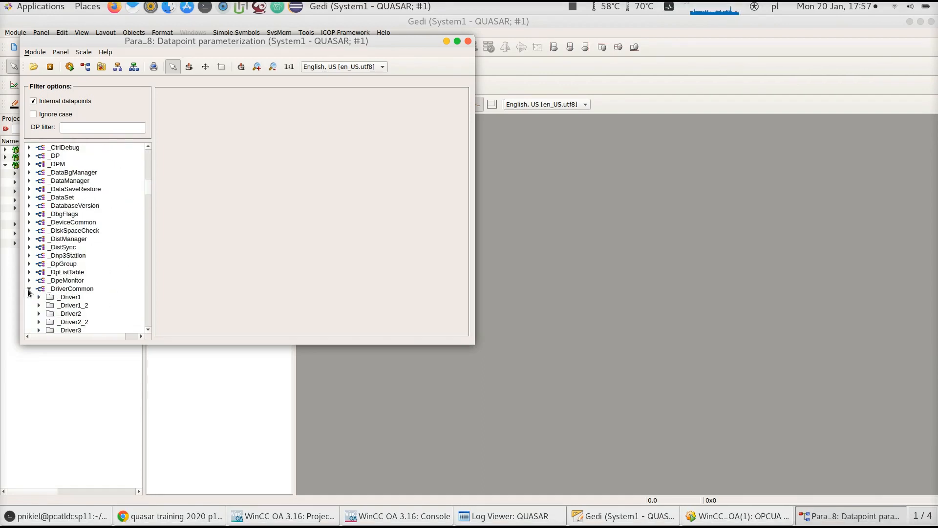
pyautogui.moveTo(147, 195); pyautogui.dragTo(148, 205)
pyautogui.click(95, 211)
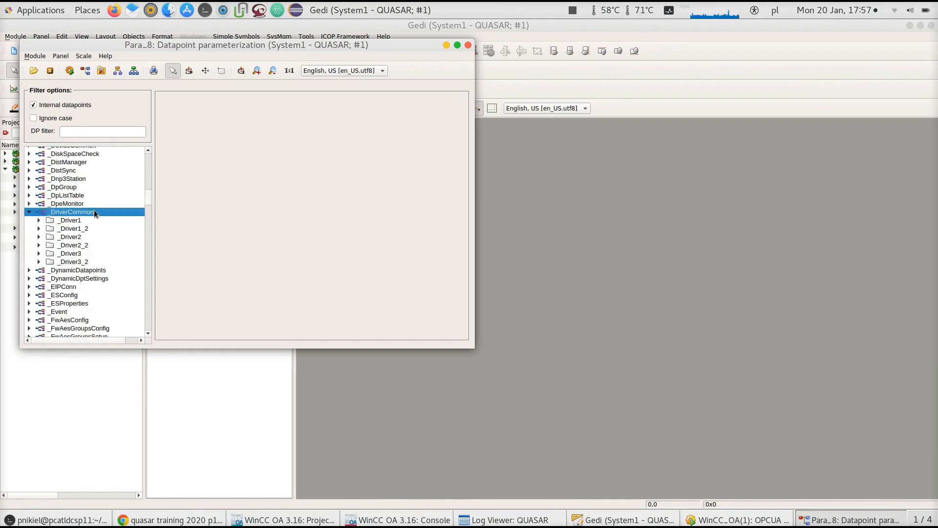
# Create a new _DriverCommon datapoint named _Driver10
pyautogui.rightClick(94, 210)
pyautogui.click(106, 215)
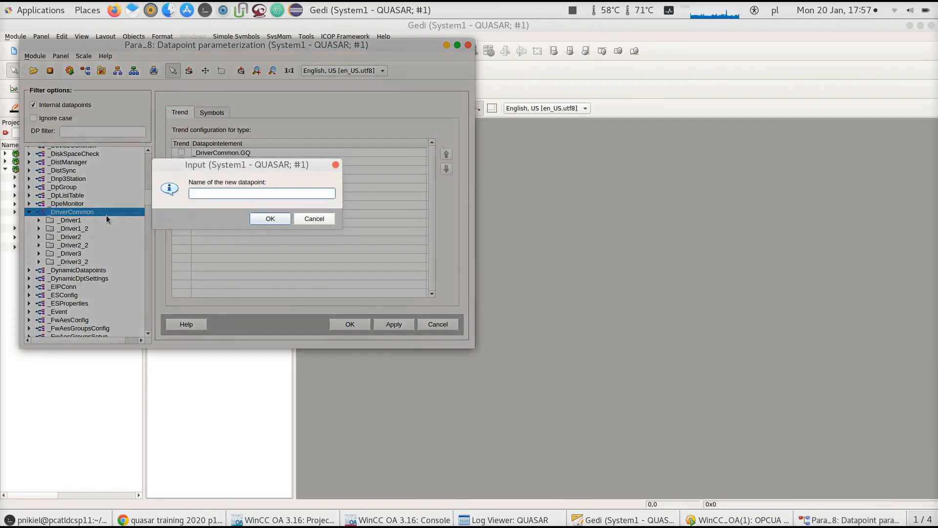
pyautogui.write('_Driver10')
pyautogui.click(271, 219)
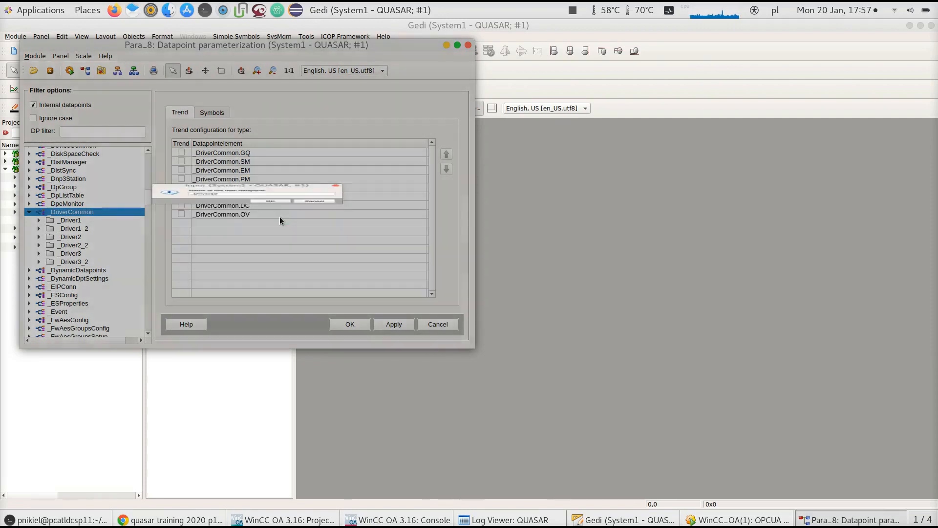
# Create a new _DriverCommon datapoint named _Driver_2
pyautogui.rightClick(101, 211)
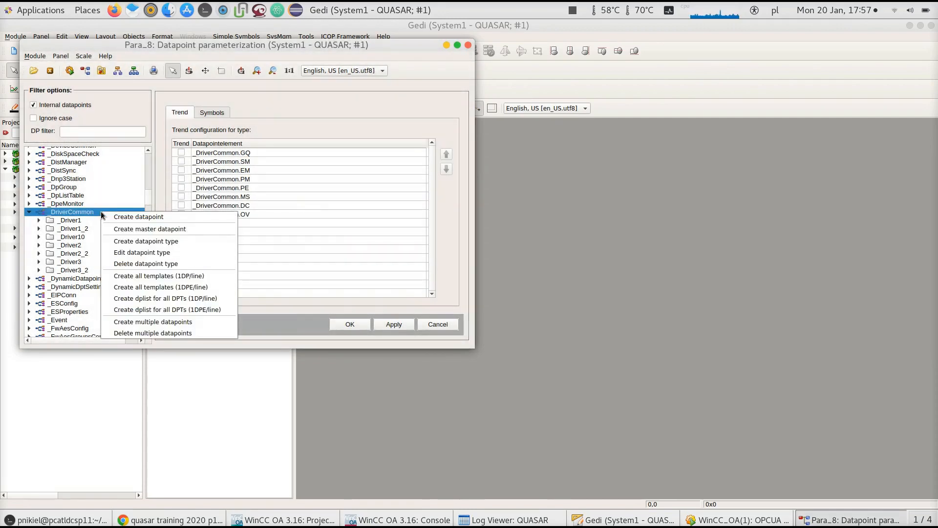
pyautogui.click(113, 216)
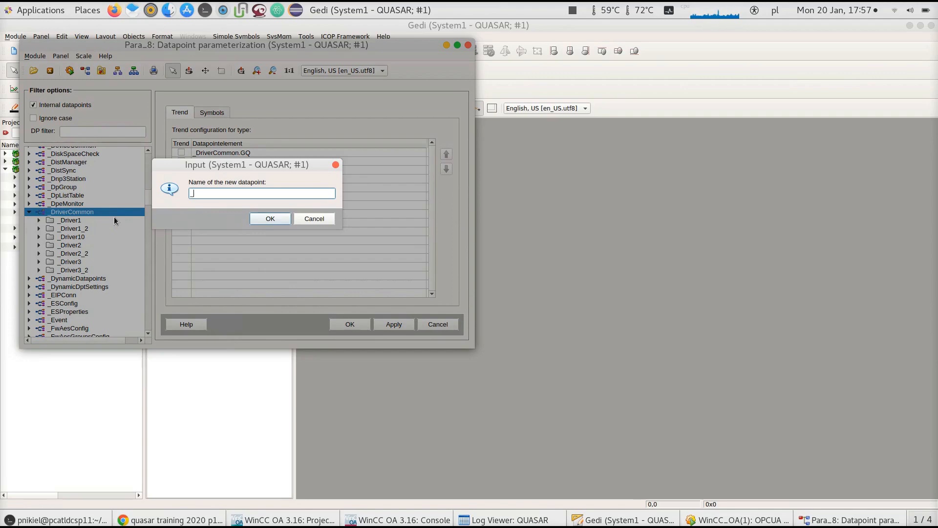
pyautogui.write('Driver_2')
pyautogui.click(270, 219)
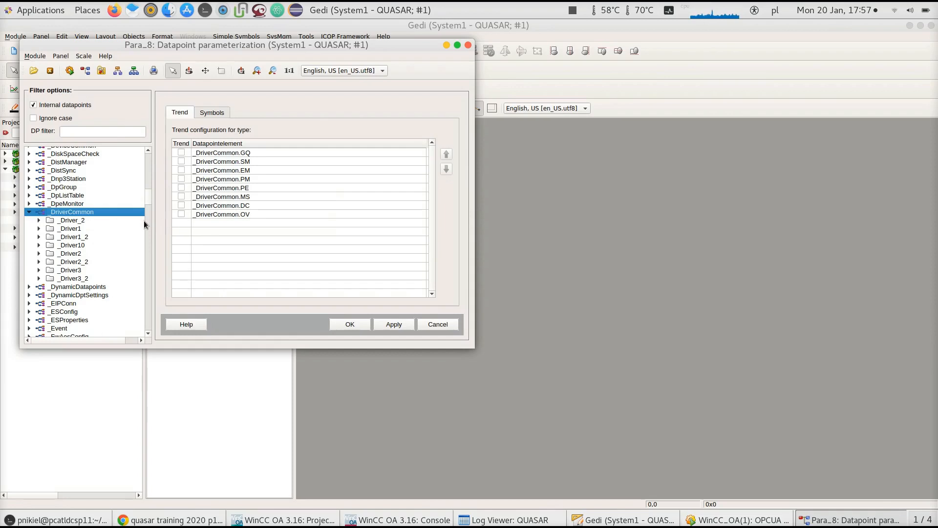
# Create another _DriverCommon datapoint named _Driver10_2
pyautogui.rightClick(111, 213)
pyautogui.click(122, 212)
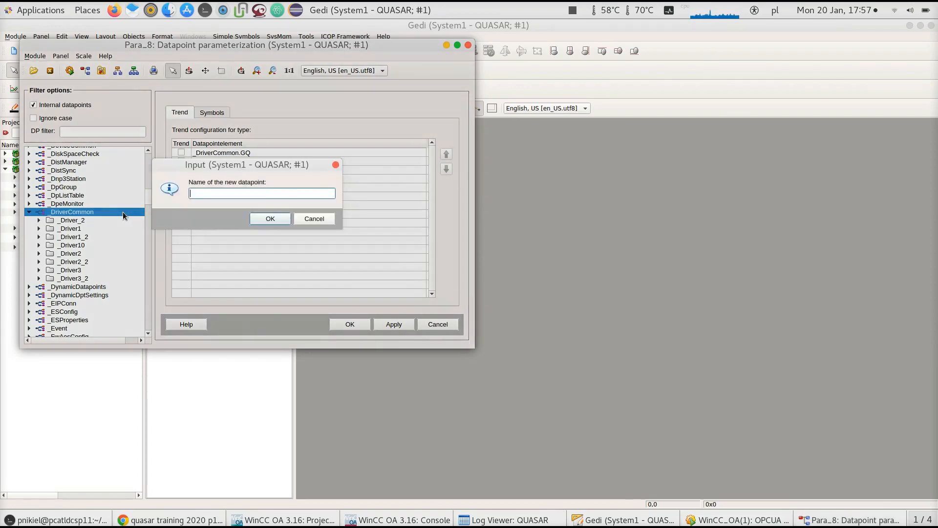
pyautogui.write('Driv')
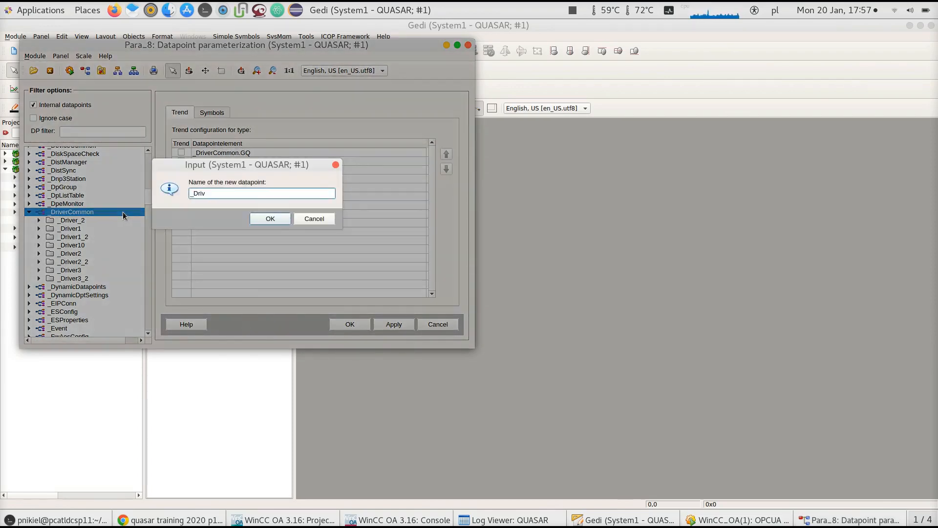
pyautogui.write('er10_2')
pyautogui.click(274, 217)
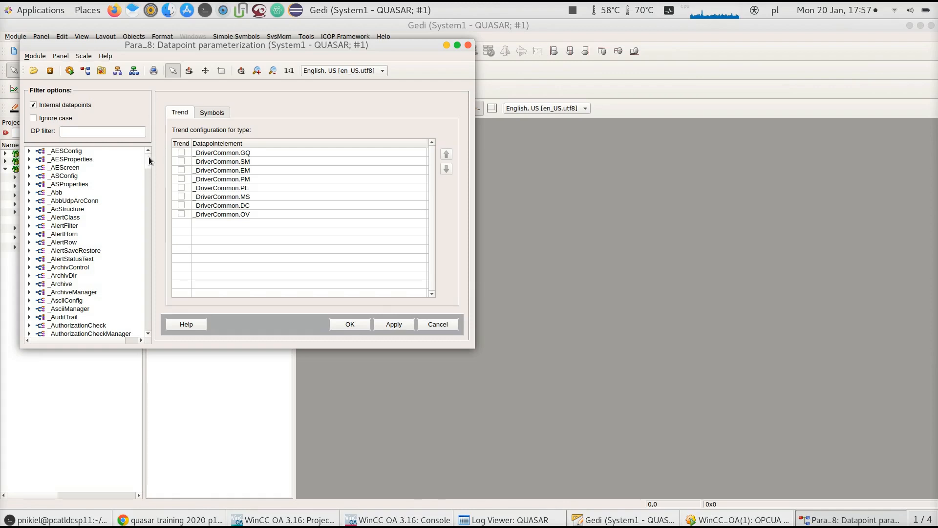
# Expand the _OPCUA datapoint type and create a new datapoint named _OPCUA10
pyautogui.moveTo(149, 157); pyautogui.dragTo(148, 191)
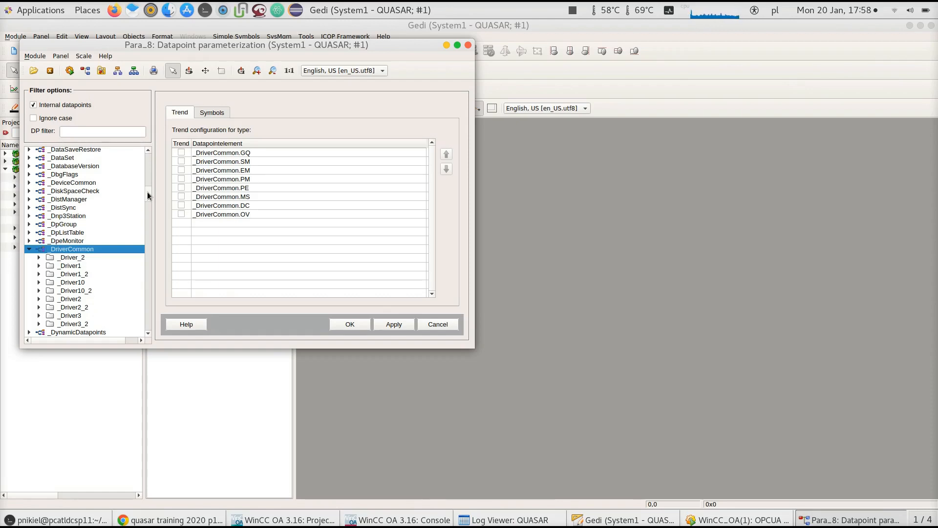
pyautogui.moveTo(147, 191); pyautogui.dragTo(144, 251)
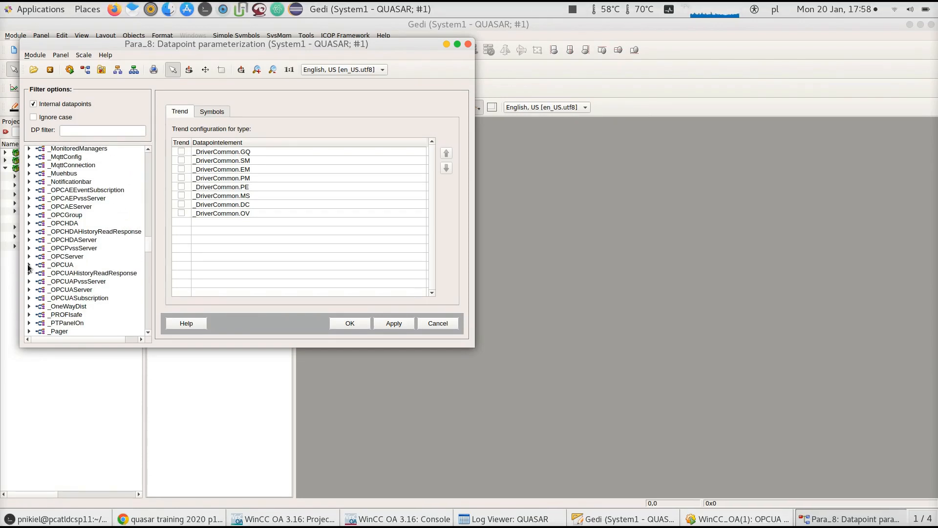
pyautogui.click(29, 265)
pyautogui.rightClick(65, 267)
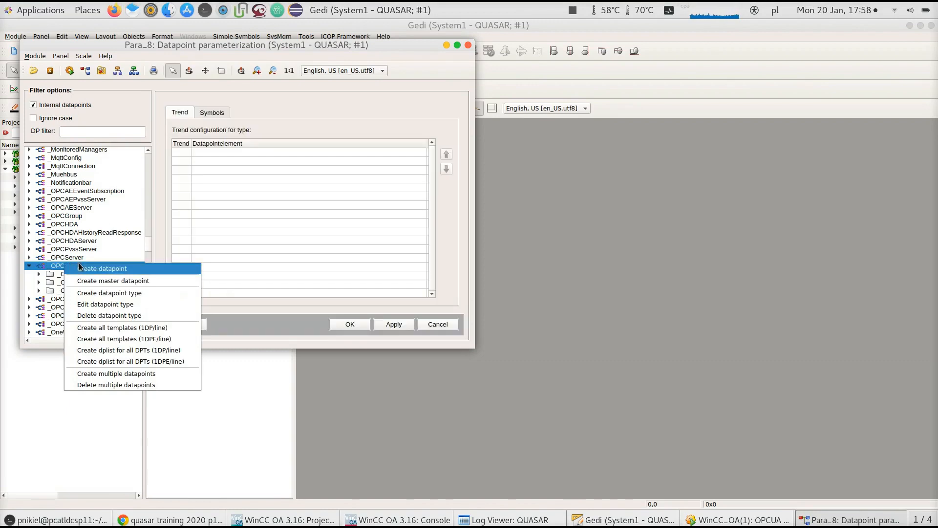
pyautogui.click(79, 268)
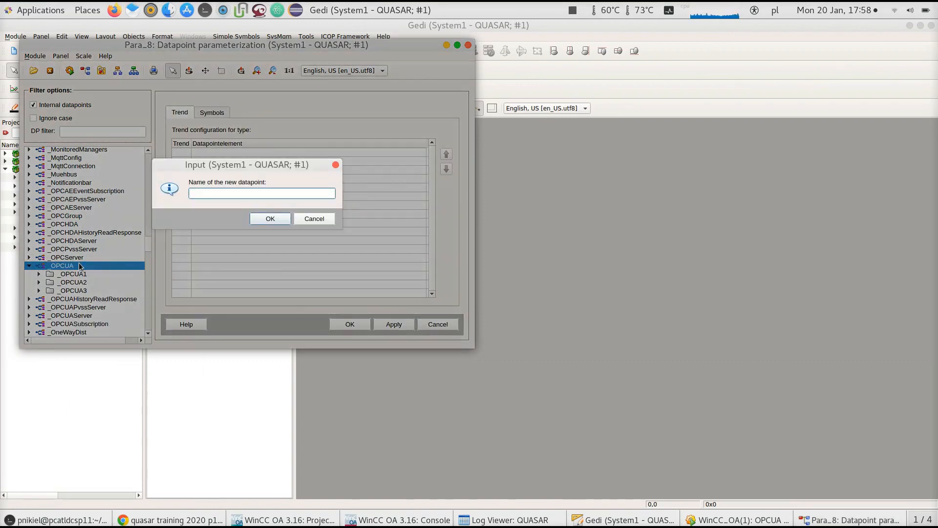
pyautogui.write('OPCUA10')
pyautogui.click(263, 219)
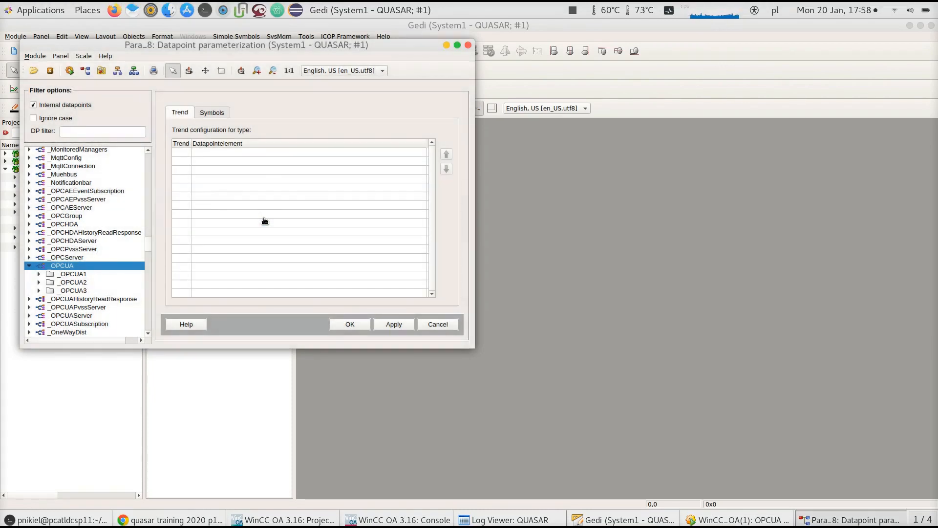
# Set the SMARTSYSTEM connection's driver number to 10 and confirm the change
pyautogui.click(707, 516)
pyautogui.write('0')
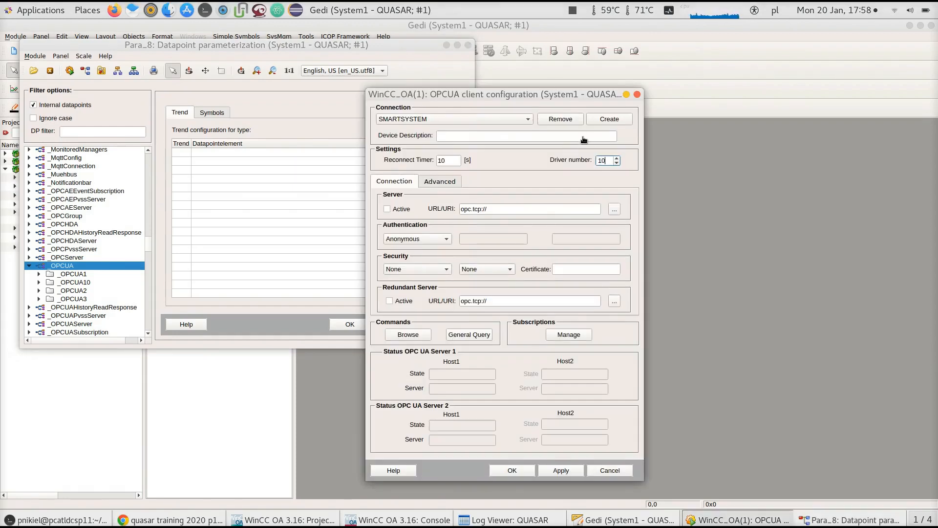
pyautogui.press('Return')
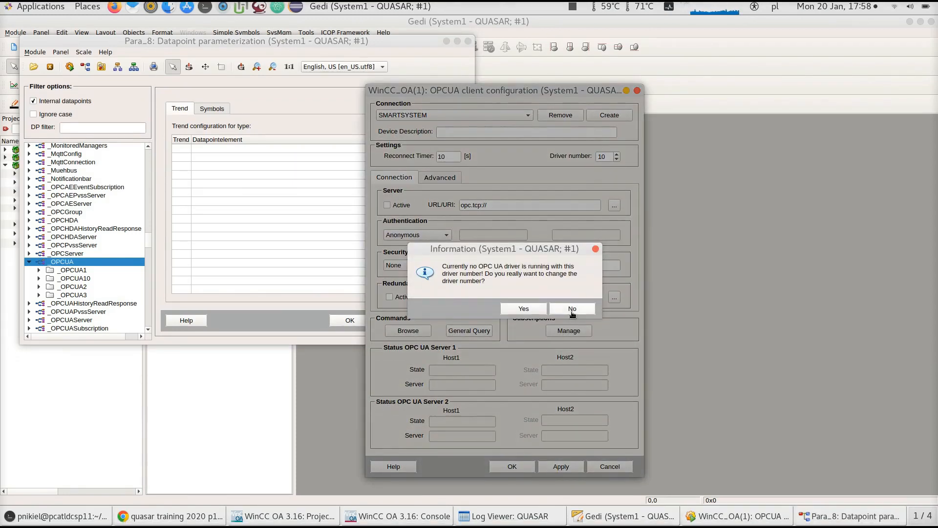
pyautogui.click(528, 308)
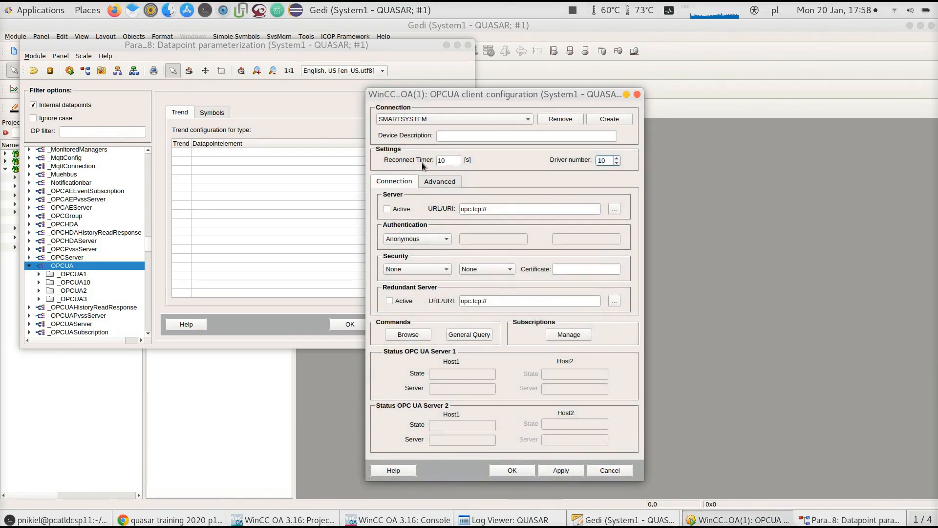
# Set the server URL to opc.tcp://pcatldcsp11.cern.ch:4841/ and mark the server connection as Active
pyautogui.moveTo(503, 208); pyautogui.dragTo(438, 207)
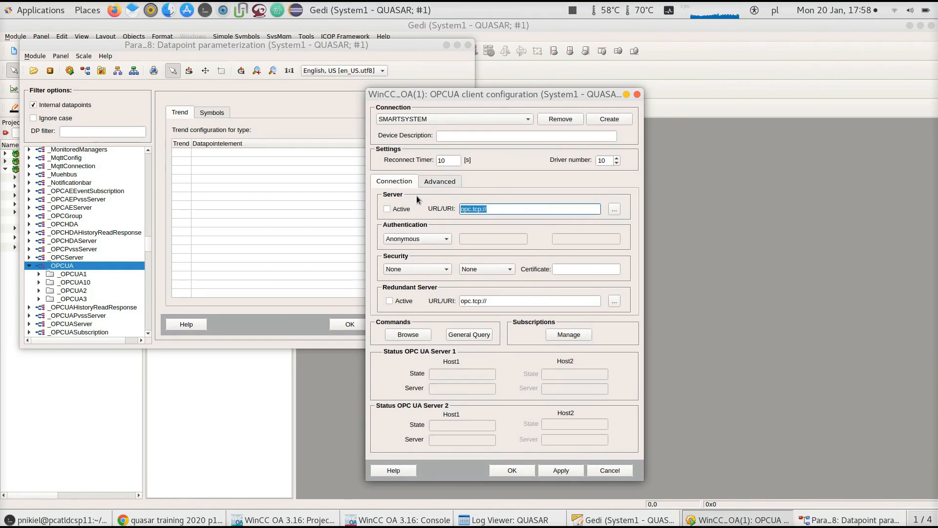
pyautogui.write('opc.tcp://opc.tcp://pcatldcsp11.cern.ch:4841/')
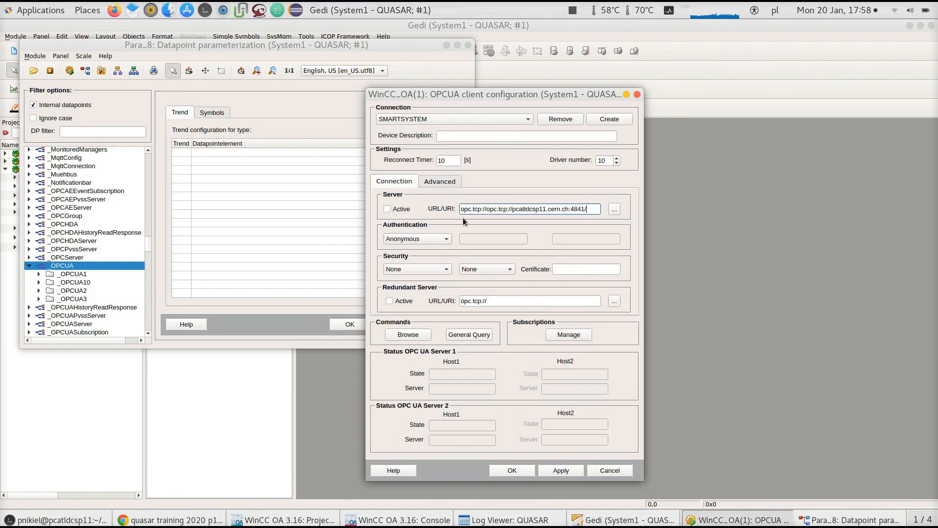
pyautogui.write('opc.tcp://pcatldcsp11.cern.ch:4841/')
pyautogui.press('BackSpace')
pyautogui.press('BackSpace')
pyautogui.press('BackSpace')
pyautogui.press('BackSpace')
pyautogui.press('BackSpace')
pyautogui.press('BackSpace')
pyautogui.press('BackSpace')
pyautogui.press('BackSpace')
pyautogui.press('BackSpace')
pyautogui.press('BackSpace')
pyautogui.press('BackSpace')
pyautogui.press('BackSpace')
pyautogui.press('BackSpace')
pyautogui.press('BackSpace')
pyautogui.press('BackSpace')
pyautogui.press('BackSpace')
pyautogui.press('BackSpace')
pyautogui.press('BackSpace')
pyautogui.press('BackSpace')
pyautogui.press('BackSpace')
pyautogui.press('BackSpace')
pyautogui.press('BackSpace')
pyautogui.press('BackSpace')
pyautogui.press('BackSpace')
pyautogui.press('BackSpace')
pyautogui.press('BackSpace')
pyautogui.press('BackSpace')
pyautogui.press('BackSpace')
pyautogui.press('BackSpace')
pyautogui.press('BackSpace')
pyautogui.press('BackSpace')
pyautogui.press('BackSpace')
pyautogui.press('BackSpace')
pyautogui.press('BackSpace')
pyautogui.press('BackSpace')
pyautogui.press('BackSpace')
pyautogui.press('BackSpace')
pyautogui.press('BackSpace')
pyautogui.press('BackSpace')
pyautogui.press('BackSpace')
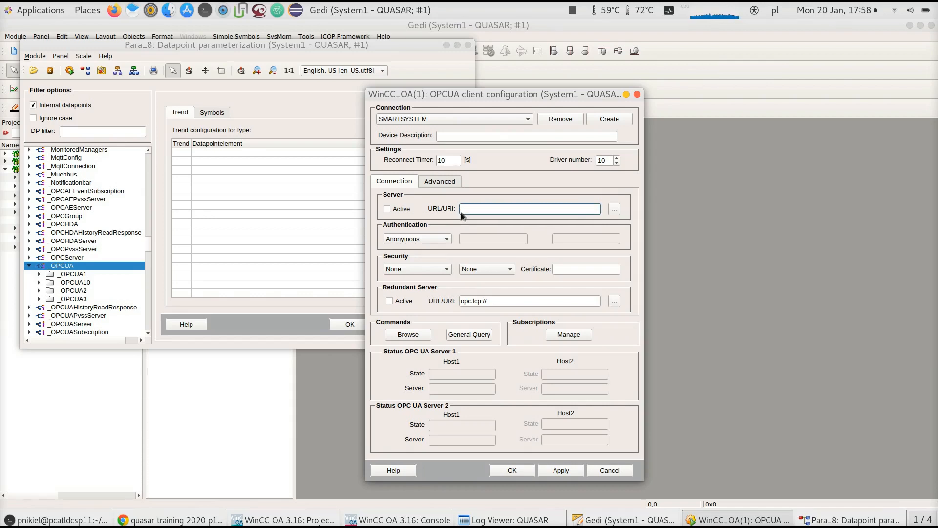
pyautogui.rightClick(468, 205)
pyautogui.click(485, 256)
pyautogui.click(395, 209)
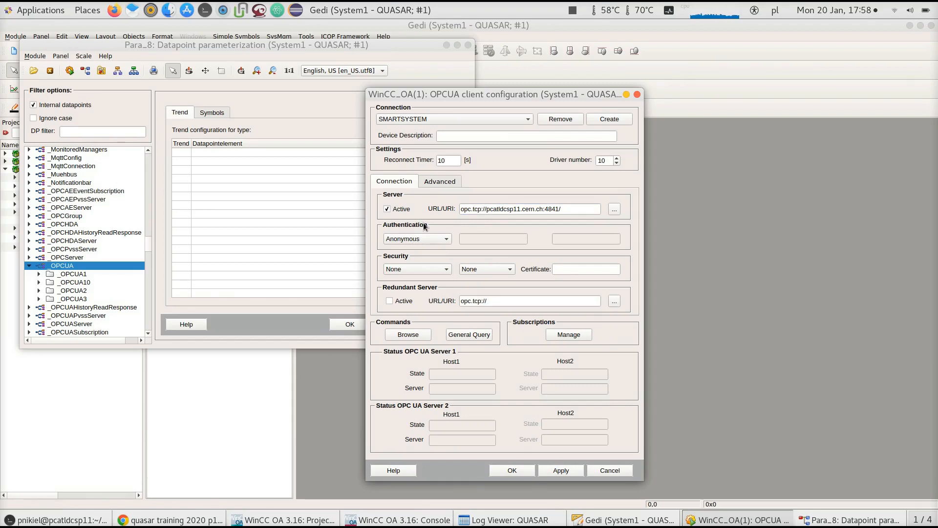
# Review the advanced settings, attempt to manage subscriptions, and apply the connection configuration
pyautogui.click(439, 179)
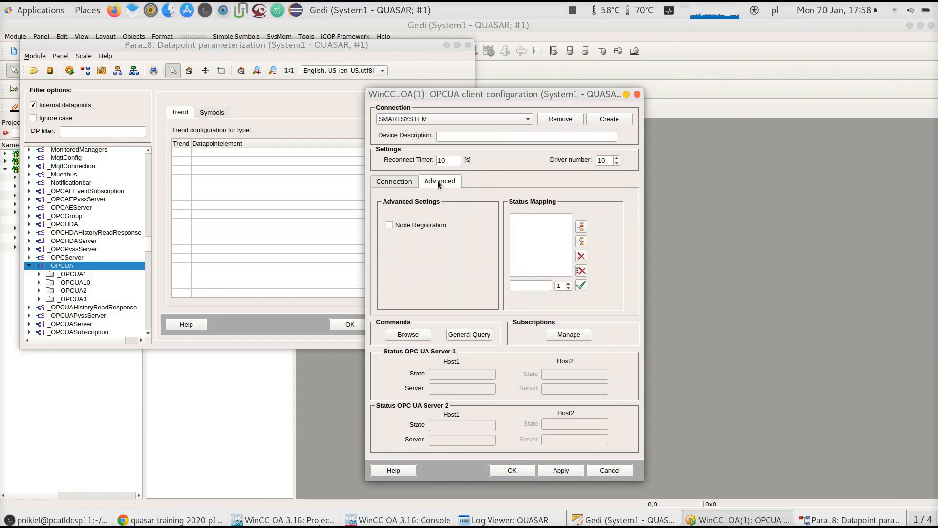
pyautogui.click(400, 183)
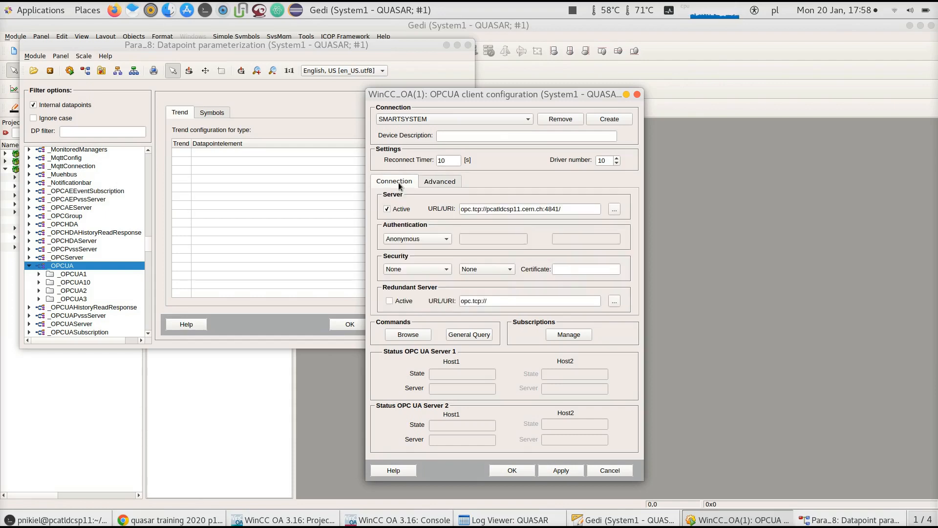
pyautogui.click(570, 331)
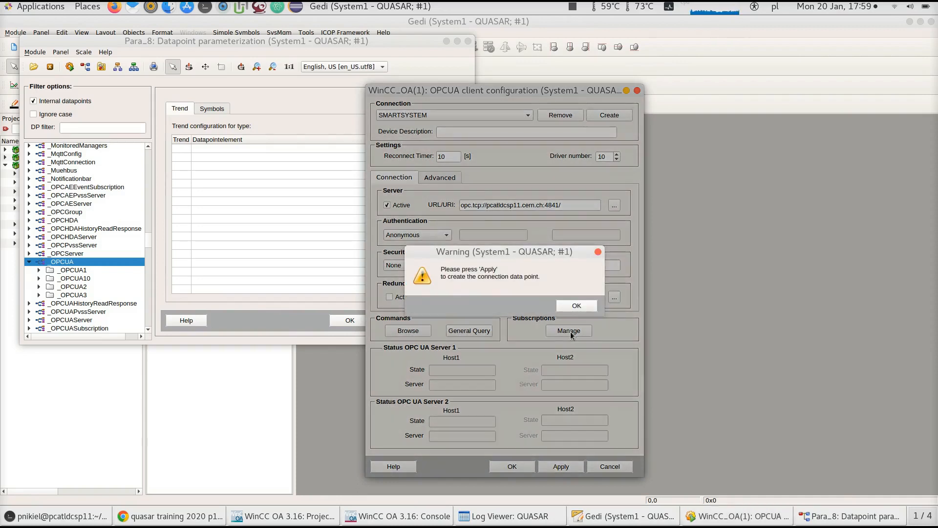
pyautogui.click(573, 304)
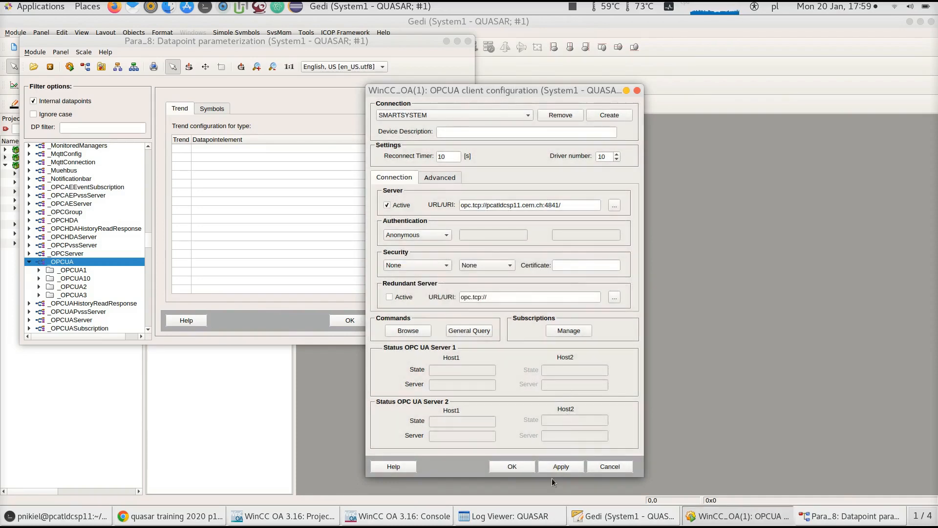
pyautogui.click(561, 466)
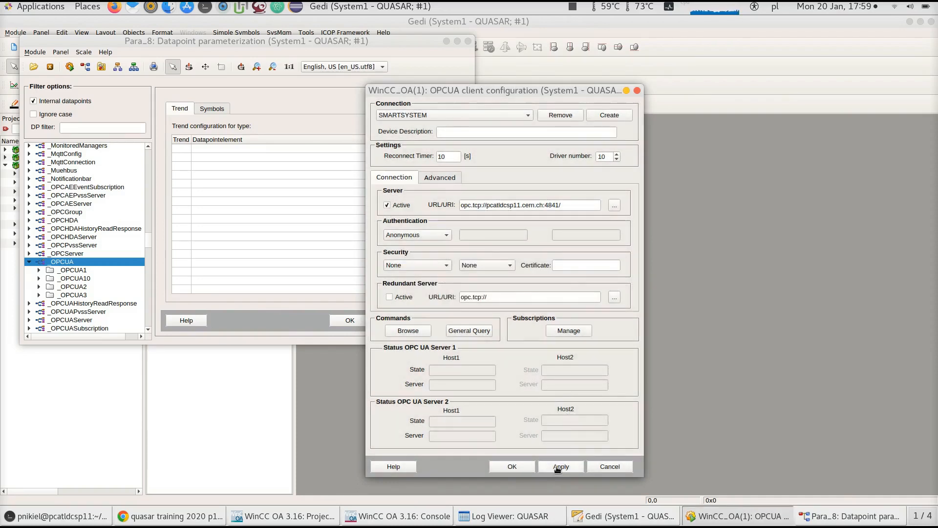
# Open subscription management and create a subscription named SMARTSYSTEM_SUBSCRIPTION
pyautogui.click(578, 335)
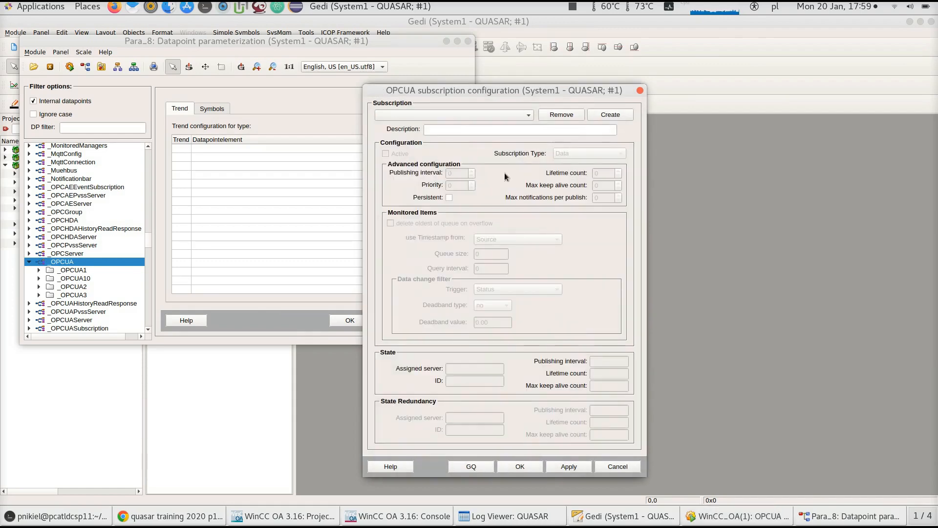
pyautogui.moveTo(517, 94); pyautogui.dragTo(564, 81)
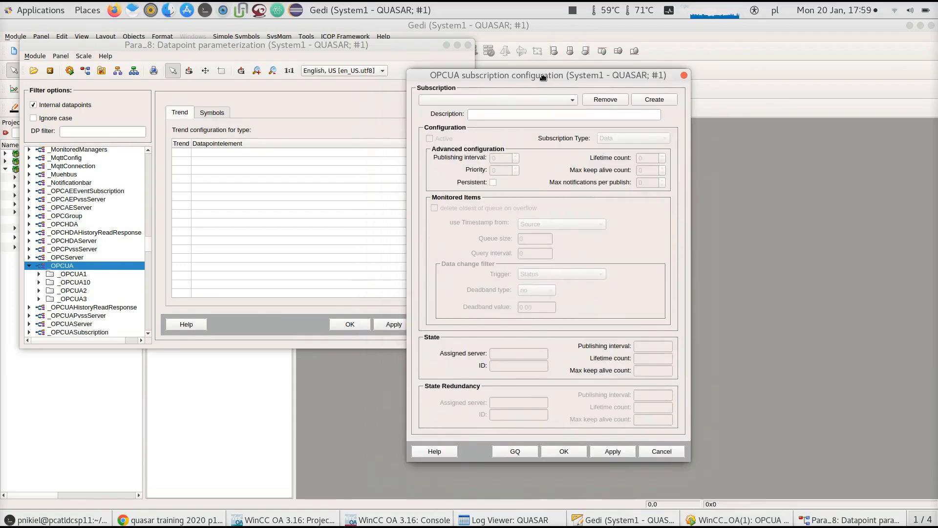
pyautogui.click(658, 98)
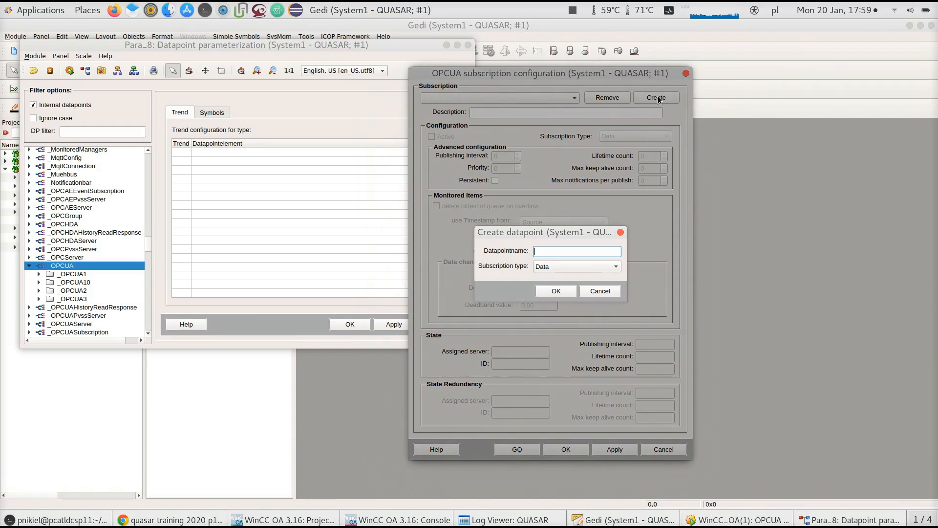
pyautogui.write('SMARTSUBSTA')
pyautogui.press('BackSpace')
pyautogui.press('BackSpace')
pyautogui.press('BackSpace')
pyautogui.press('BackSpace')
pyautogui.write('YSSTEM_SUBSCRIPTION')
pyautogui.click(552, 291)
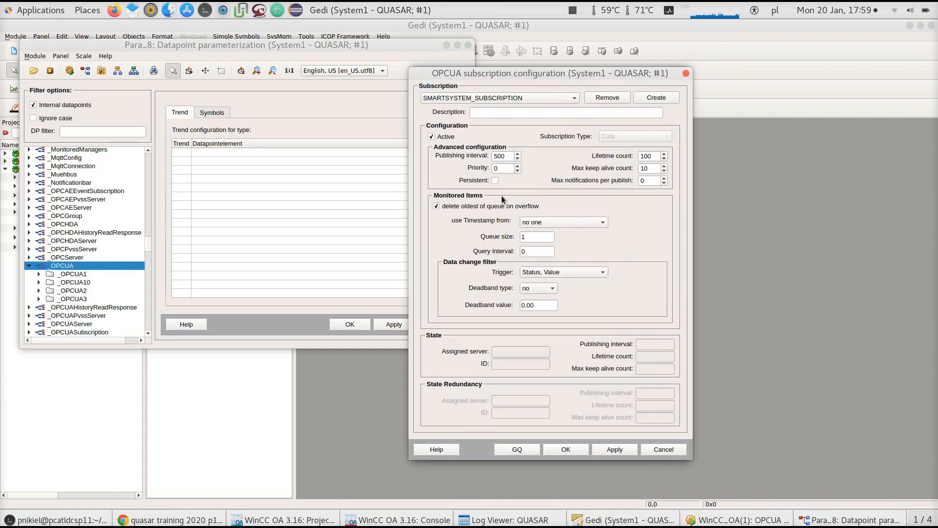
# Set the subscription Active and accept the subscription configuration
pyautogui.click(431, 136)
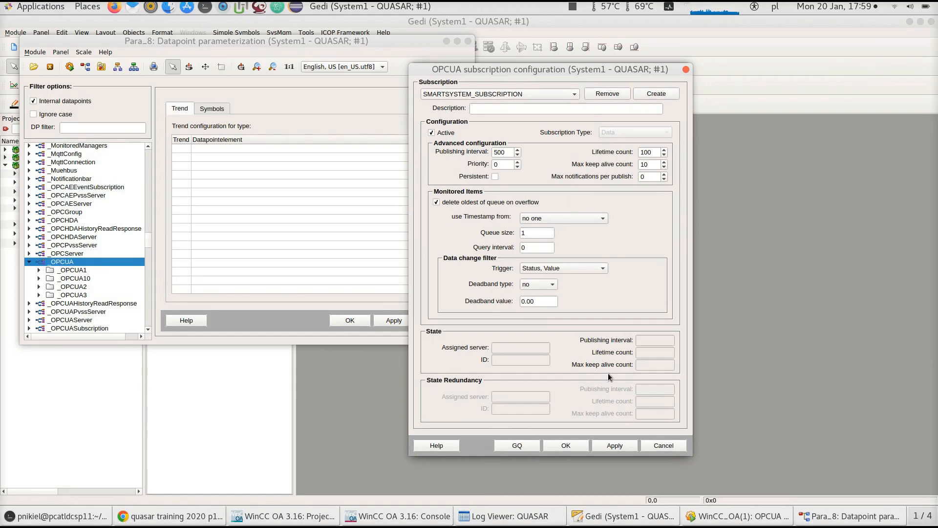
pyautogui.click(576, 447)
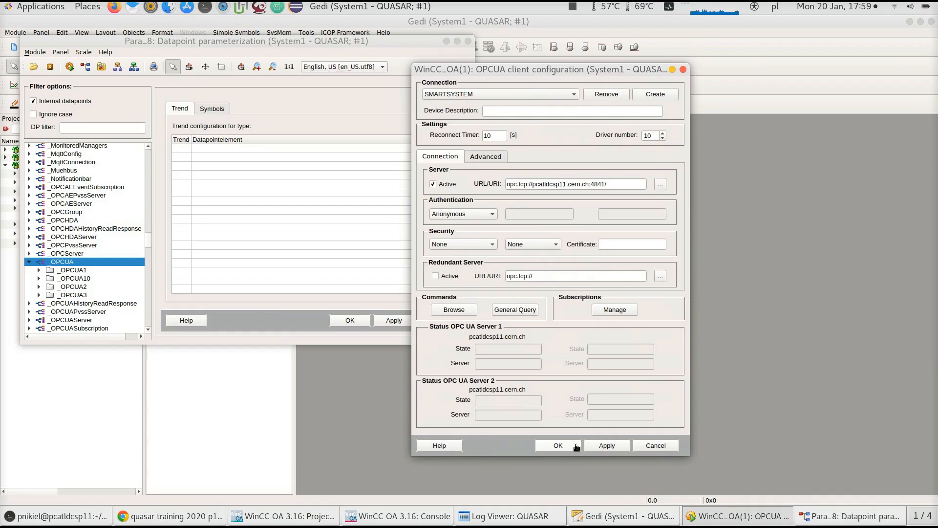
# Accept the OPC UA client configuration and close the datapoint parameterization panel
pyautogui.click(576, 446)
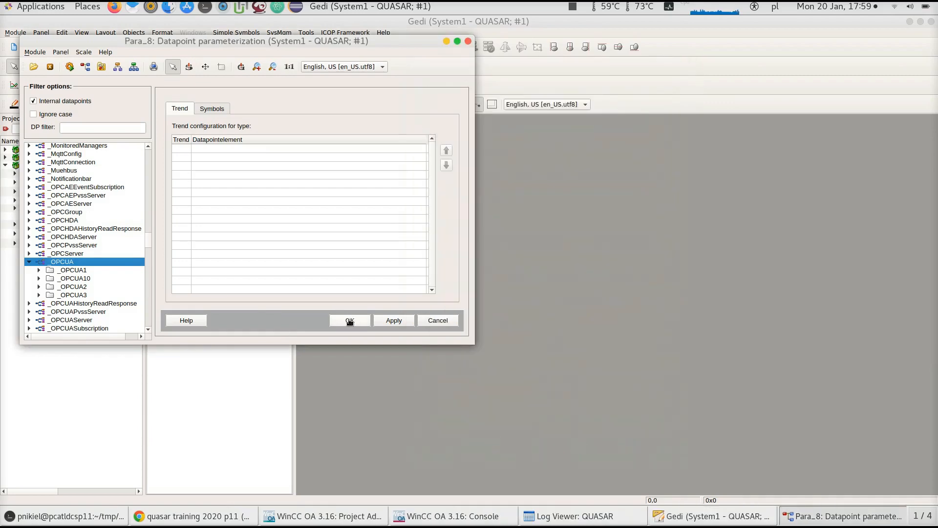
pyautogui.click(350, 320)
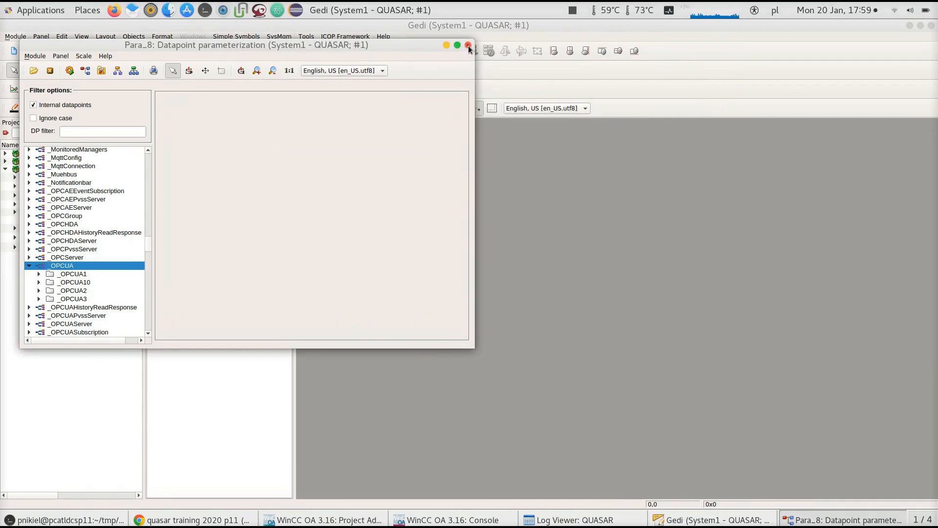
pyautogui.click(468, 46)
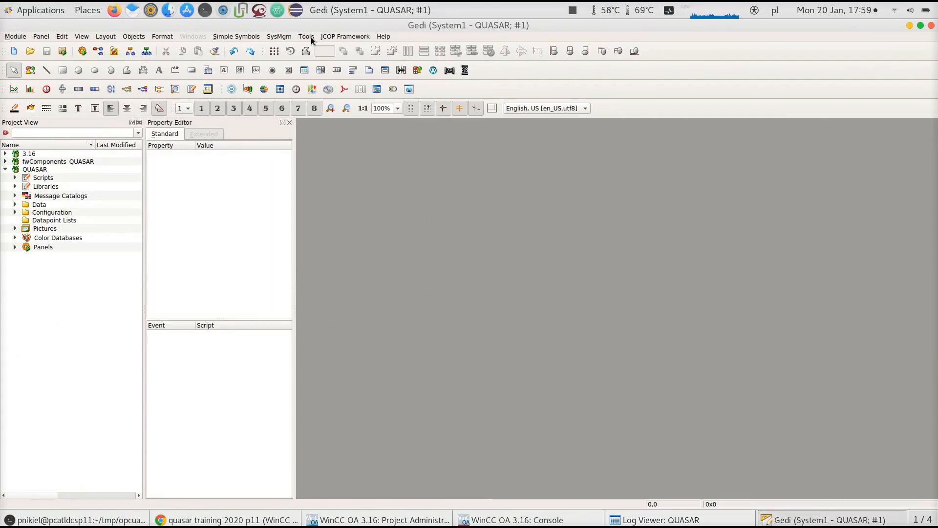
# Append an OPC UA Client manager (WCCOAopcua) with options -num 10 and manual start mode
pyautogui.click(529, 519)
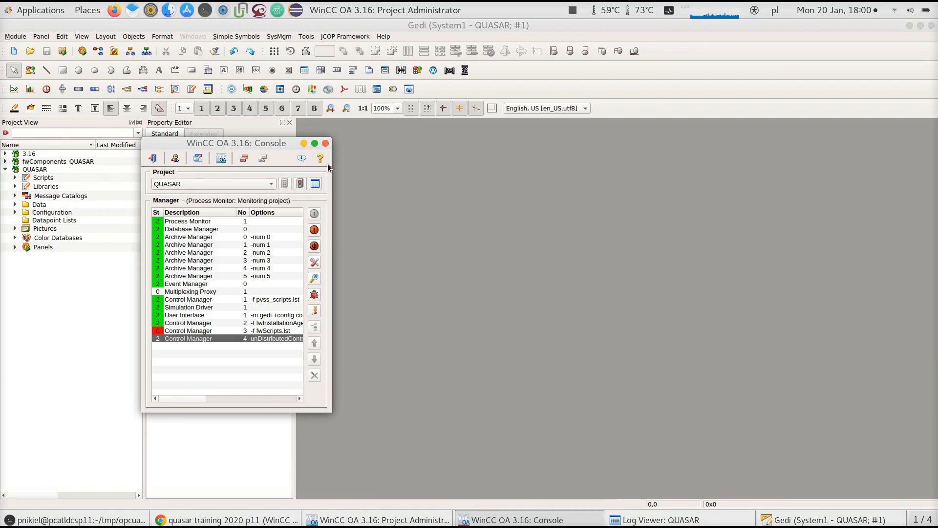
pyautogui.click(316, 308)
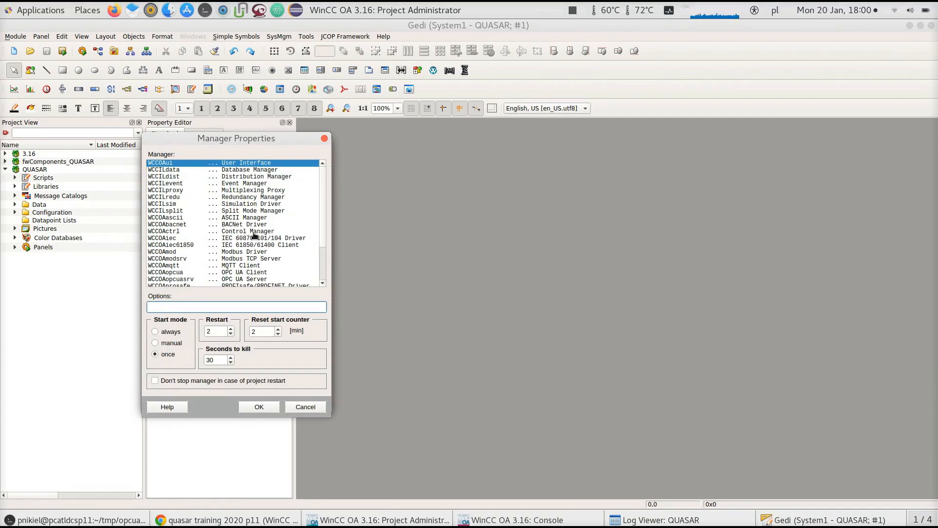
pyautogui.click(198, 272)
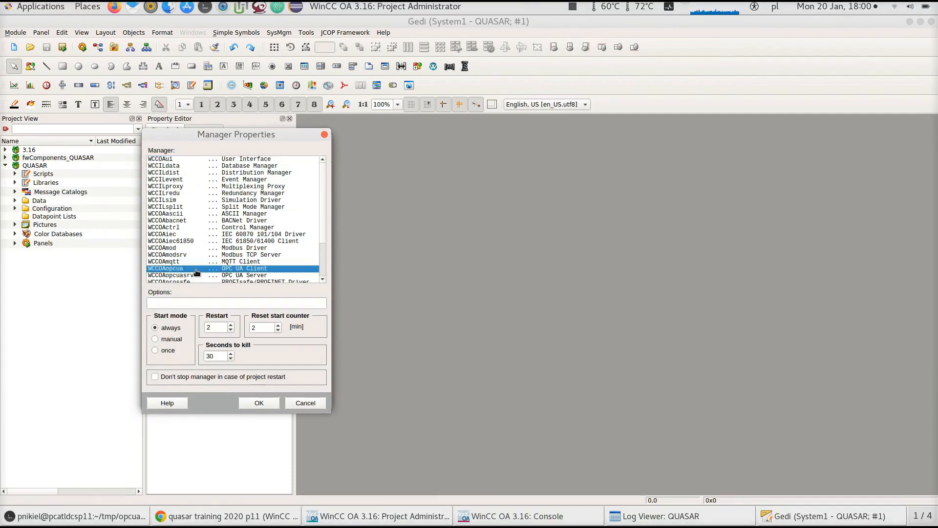
pyautogui.click(197, 303)
pyautogui.write('-n')
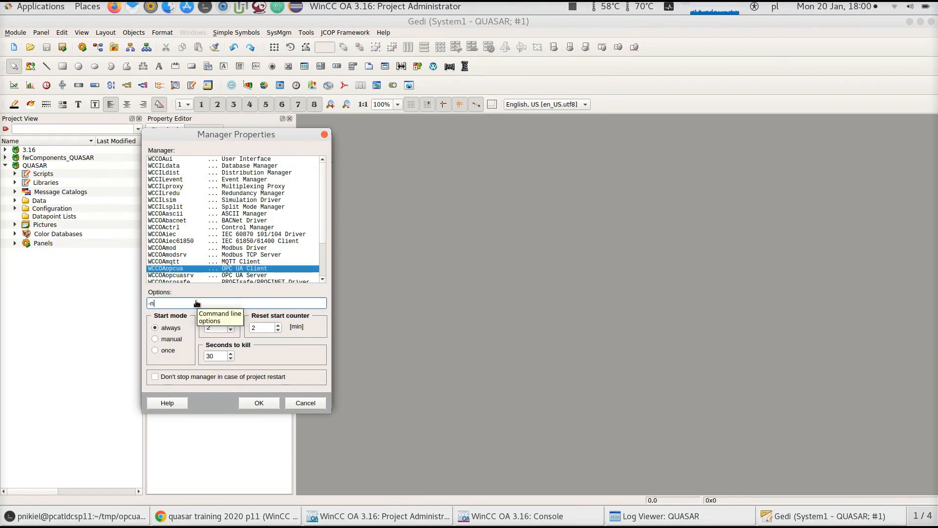
pyautogui.write('um 10')
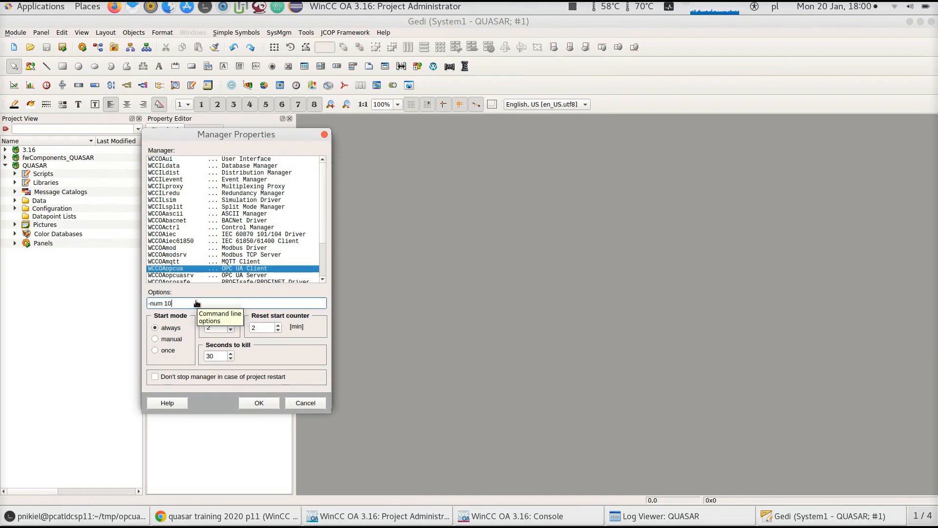
pyautogui.click(176, 339)
pyautogui.click(258, 400)
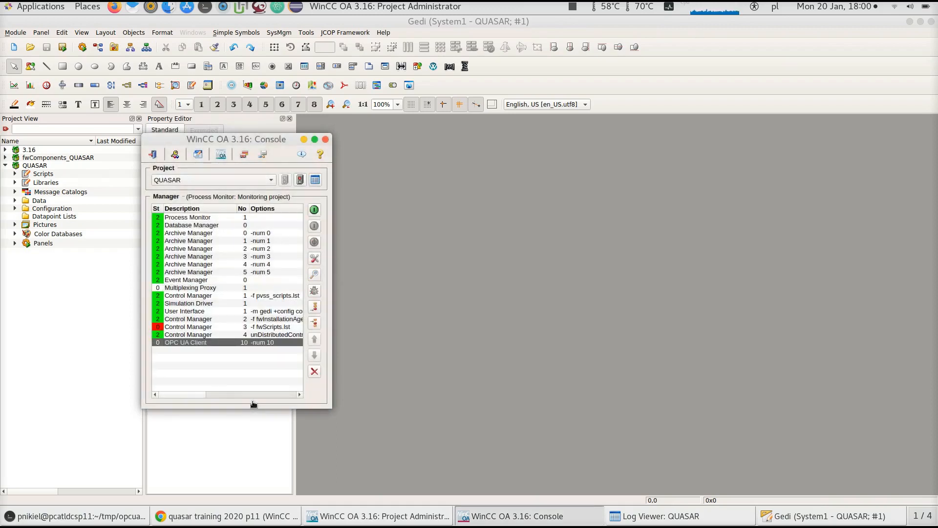
# Start the OPC UA Client manager and check its messages in the log viewer
pyautogui.click(642, 520)
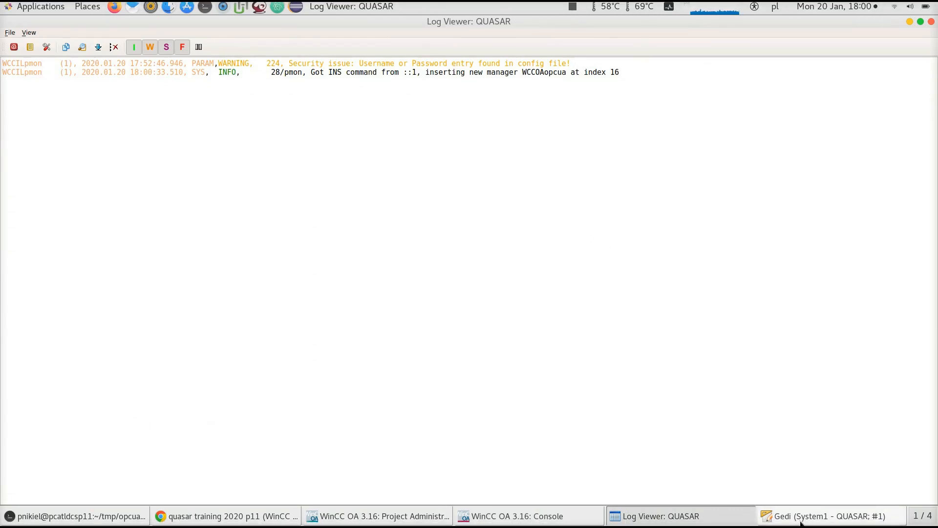
pyautogui.click(826, 519)
pyautogui.click(513, 516)
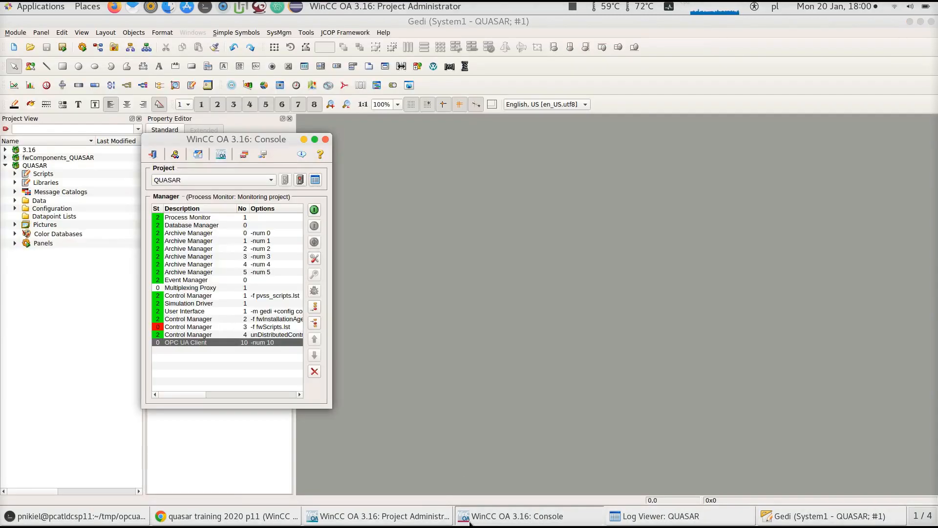
pyautogui.click(315, 211)
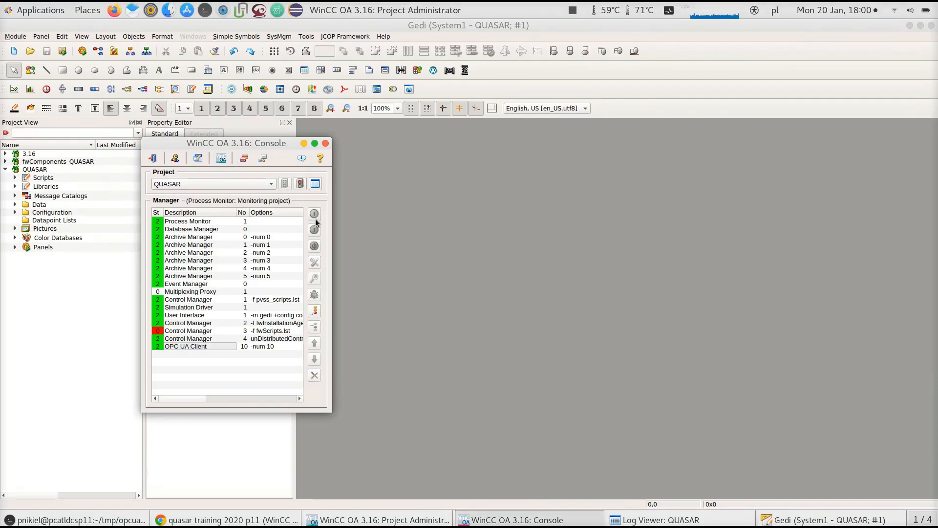
pyautogui.click(673, 518)
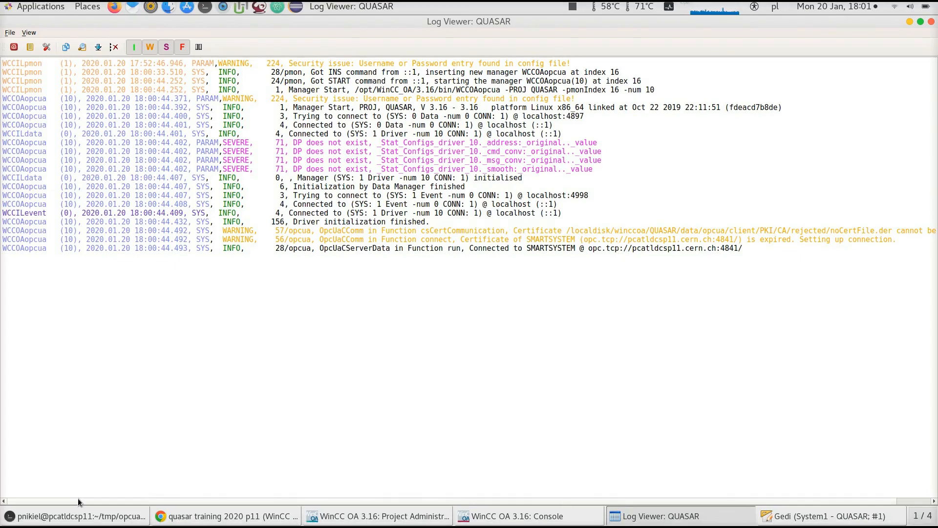
# Copy the Cacophony repository's clone URL from GitHub and git clone it into the opcua-server directory
pyautogui.click(79, 516)
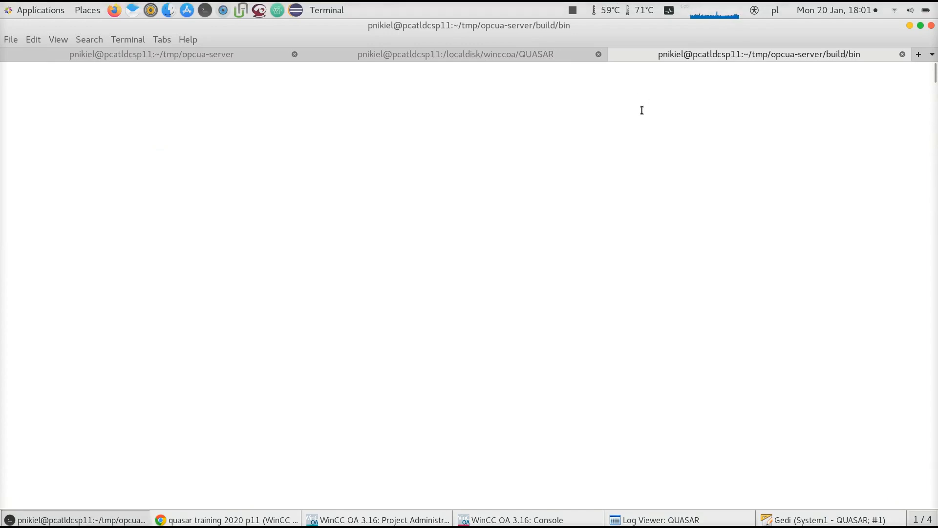
pyautogui.click(245, 55)
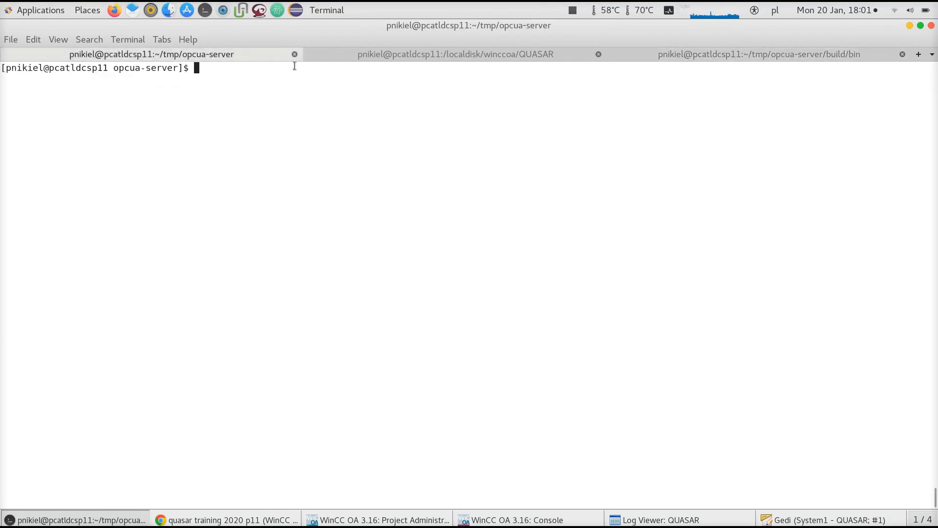
pyautogui.click(208, 511)
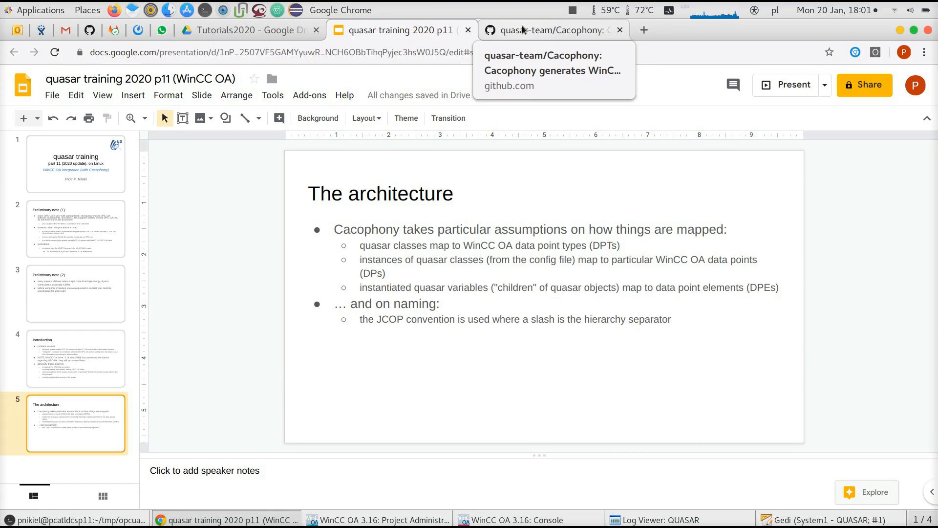
pyautogui.click(522, 26)
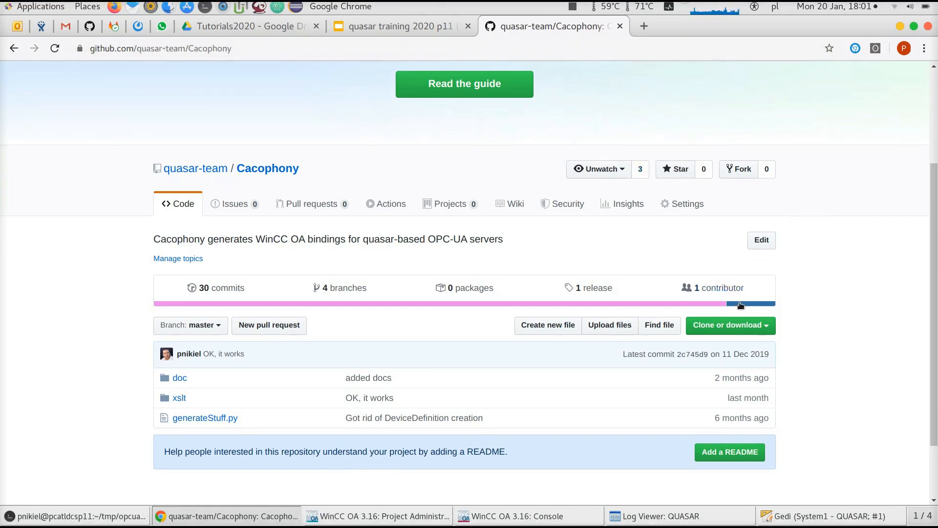
pyautogui.click(740, 326)
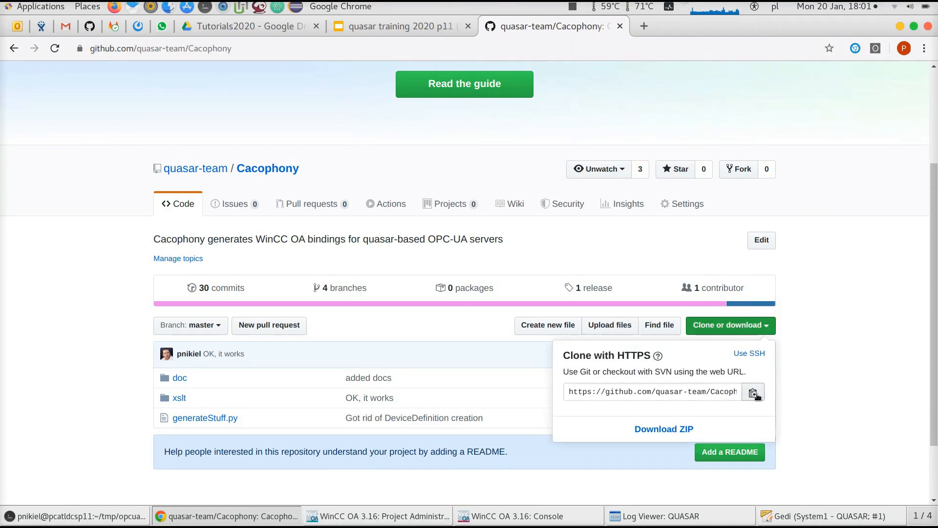
pyautogui.hotkey('alt', 'Tab')
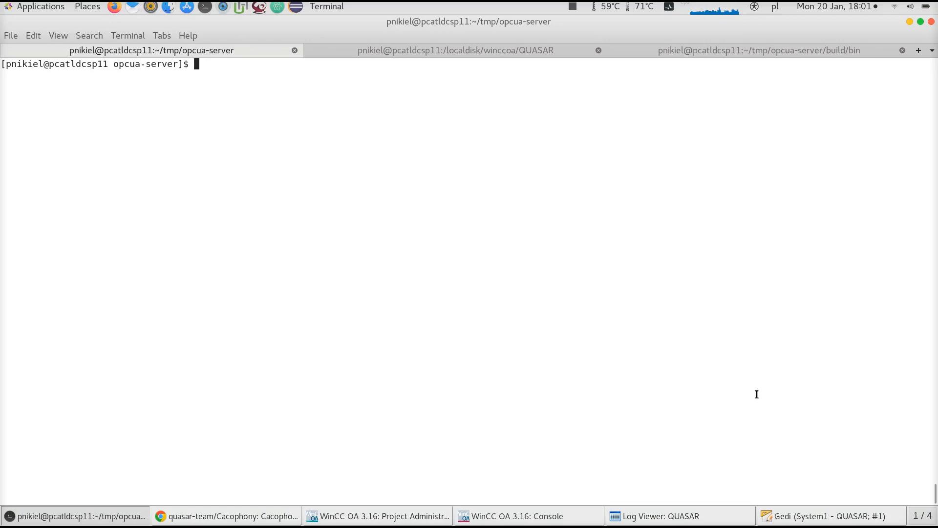
pyautogui.write('git clone')
pyautogui.write('https://github.com/quasar-team/Cacophony.git')
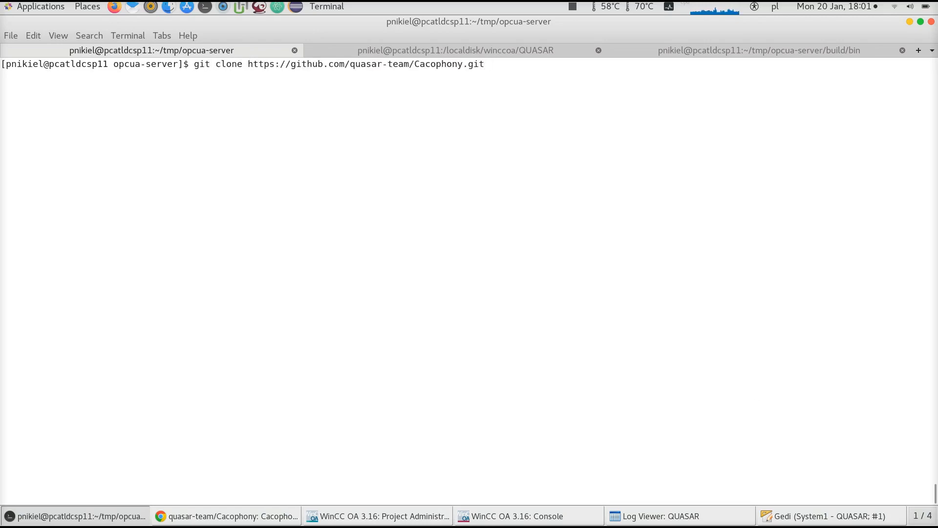
pyautogui.press('Return')
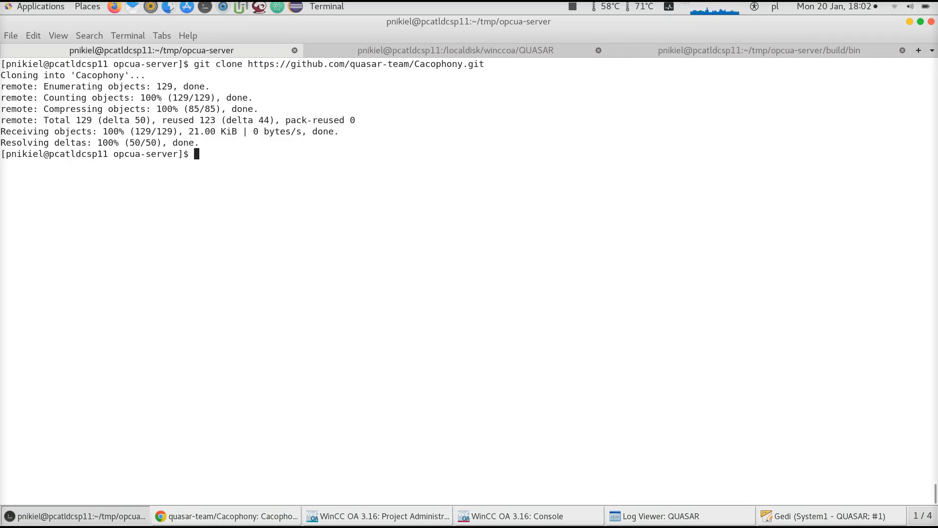
# Run python Cacophony/generateStuff.py from the opcua-server directory with default settings
pyautogui.write('python')
pyautogui.press('XF86AudioMute')
pyautogui.press('Tab')
pyautogui.press('Tab')
pyautogui.write('C')
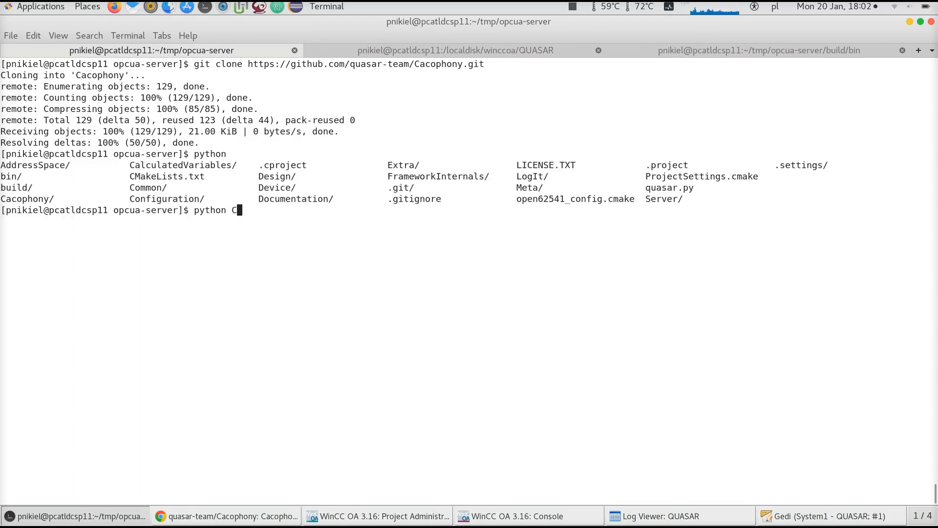
pyautogui.press('Tab')
pyautogui.press('Tab')
pyautogui.write('ge')
pyautogui.press('Tab')
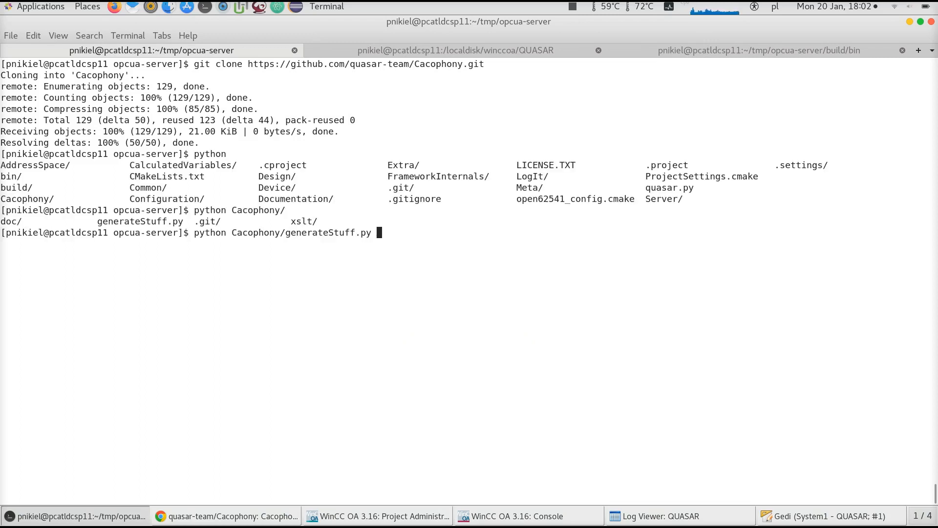
pyautogui.press('Return')
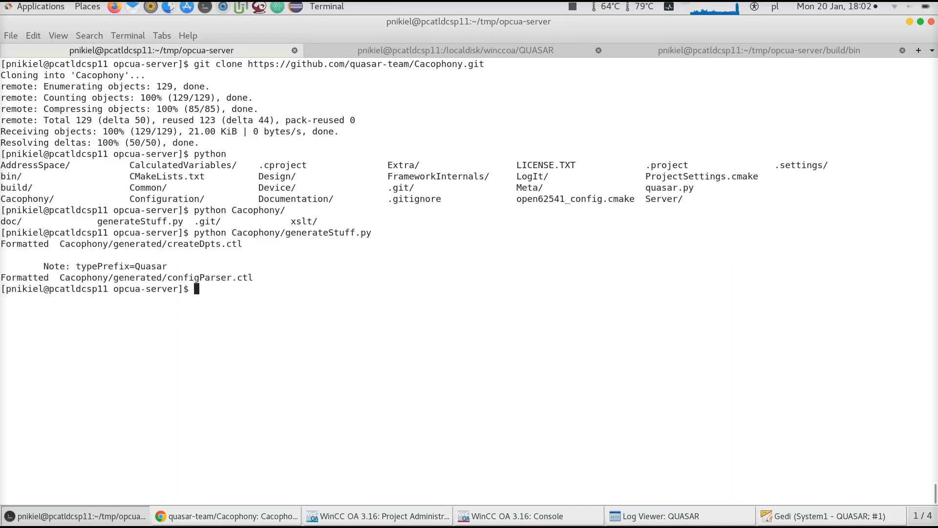
# Display the help for Cacophony/generateStuff.py with the --help option
pyautogui.press('Up')
pyautogui.write('--he')
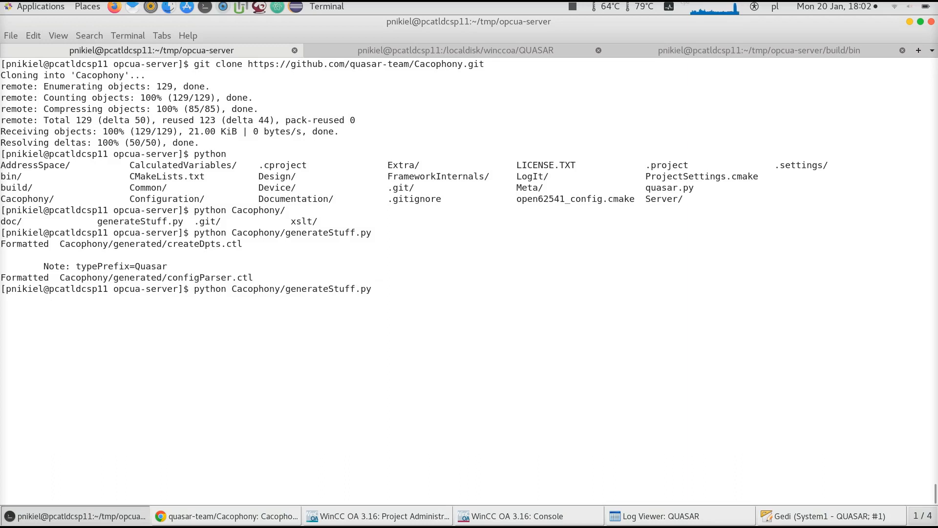
pyautogui.write('lp')
pyautogui.press('Return')
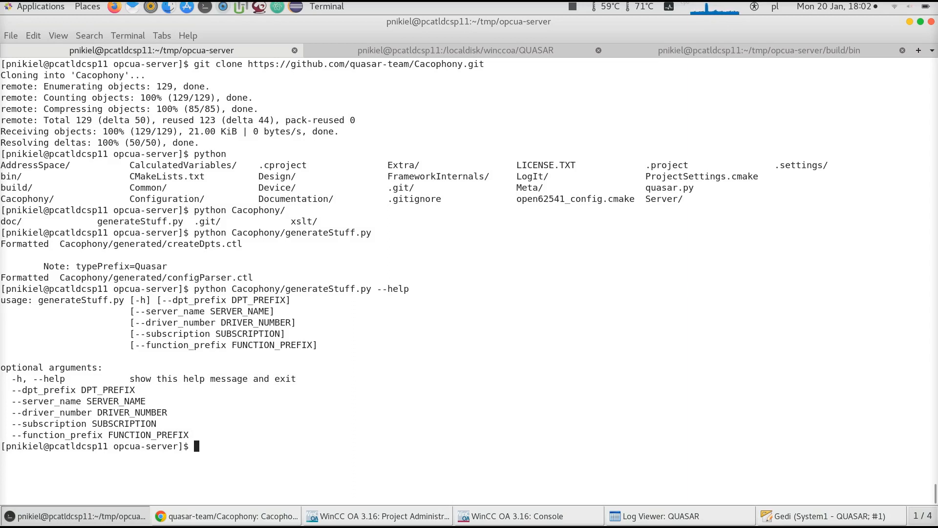
# Rebuild the generateStuff.py command with --dpt_prefix SmartSystem, --server_name SMARTSYSTEM and --driver_number 10
pyautogui.press('Up')
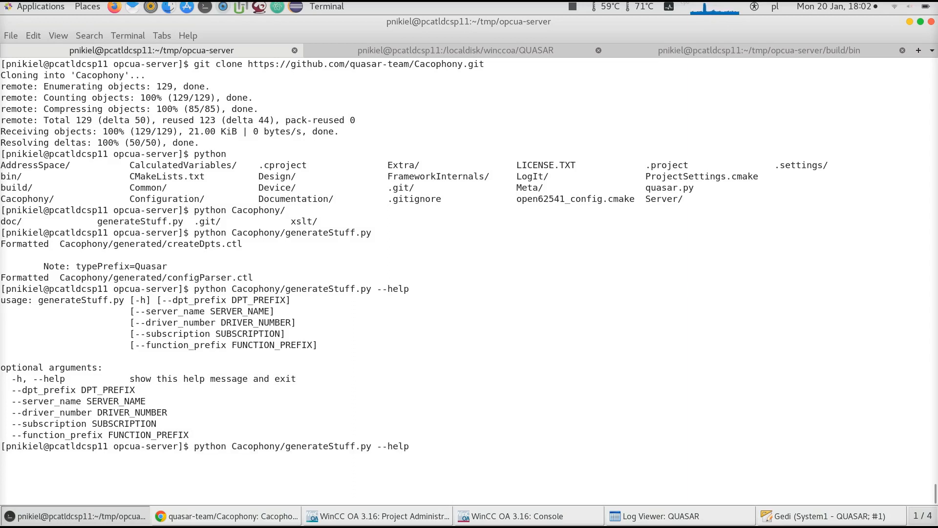
pyautogui.press('BackSpace')
pyautogui.press('BackSpace')
pyautogui.press('BackSpace')
pyautogui.press('BackSpace')
pyautogui.press('BackSpace')
pyautogui.press('BackSpace')
pyautogui.moveTo(227, 300); pyautogui.dragTo(162, 295)
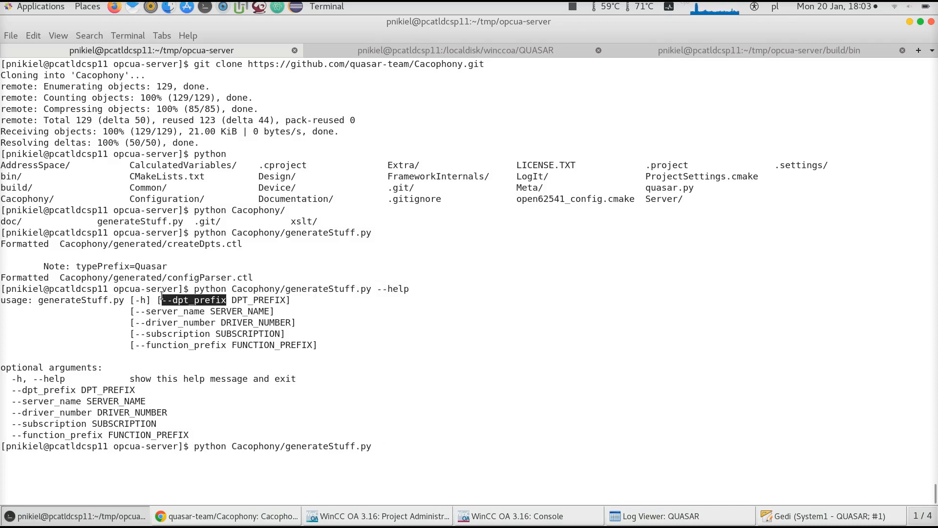
pyautogui.middleClick(230, 325)
pyautogui.write('SMARTSY')
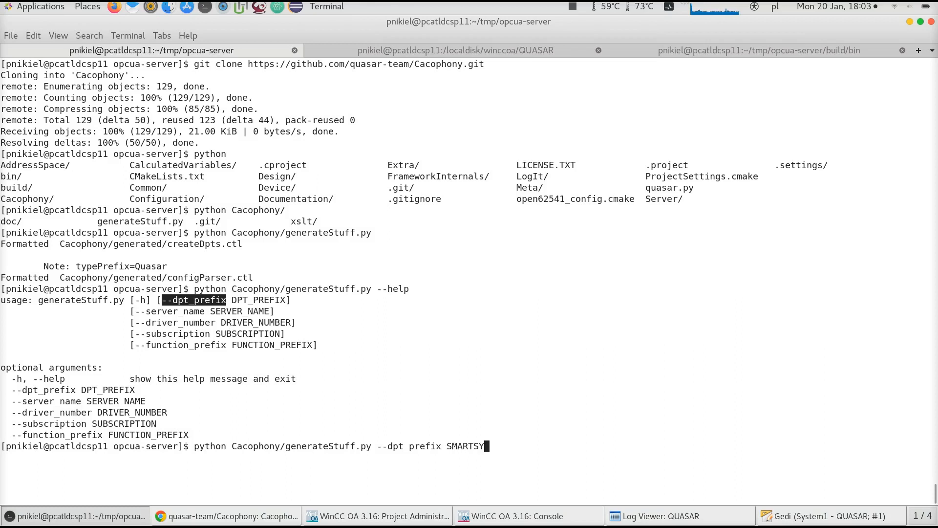
pyautogui.write('STEM')
pyautogui.press('BackSpace')
pyautogui.press('BackSpace')
pyautogui.press('BackSpace')
pyautogui.press('BackSpace')
pyautogui.press('BackSpace')
pyautogui.press('BackSpace')
pyautogui.press('BackSpace')
pyautogui.press('BackSpace')
pyautogui.press('BackSpace')
pyautogui.press('BackSpace')
pyautogui.write('martSystem')
pyautogui.moveTo(204, 313); pyautogui.dragTo(136, 312)
pyautogui.middleClick(272, 350)
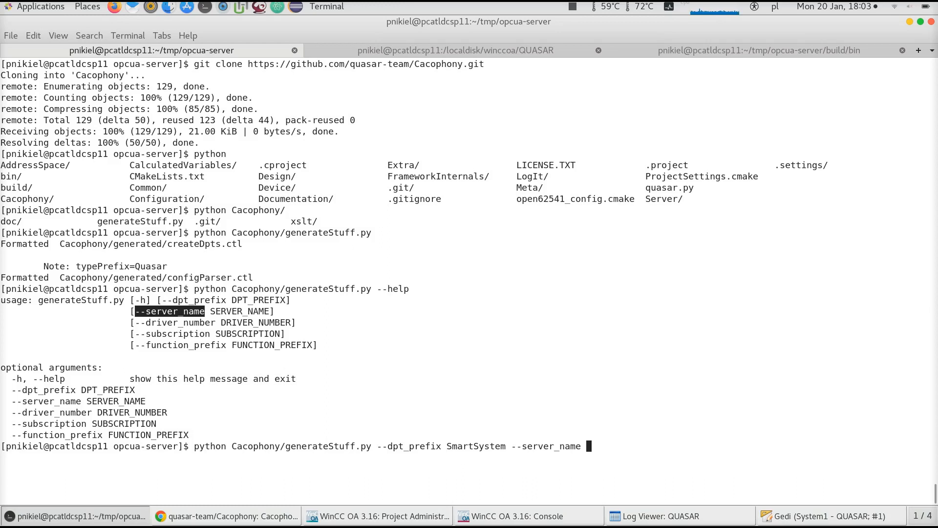
pyautogui.write('SMARTSYSTEM')
pyautogui.moveTo(135, 323); pyautogui.dragTo(215, 323)
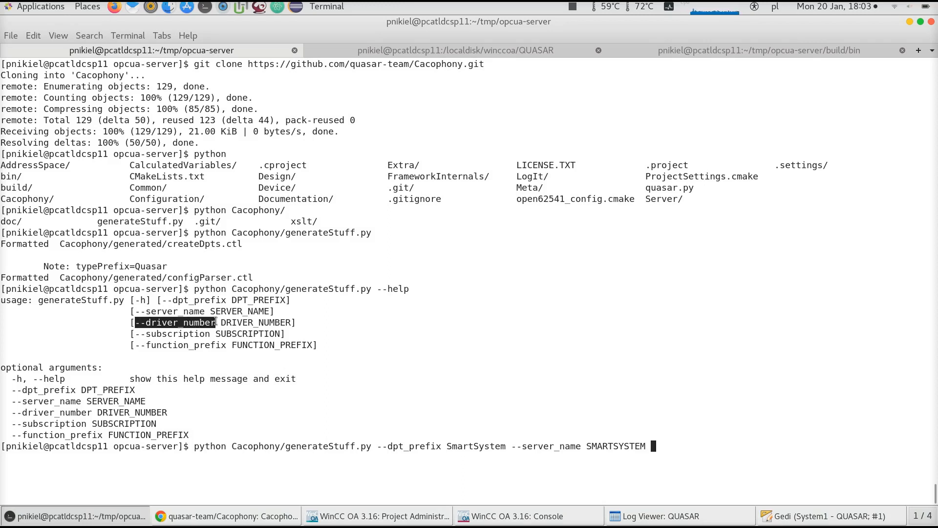
pyautogui.middleClick(215, 322)
pyautogui.write('10')
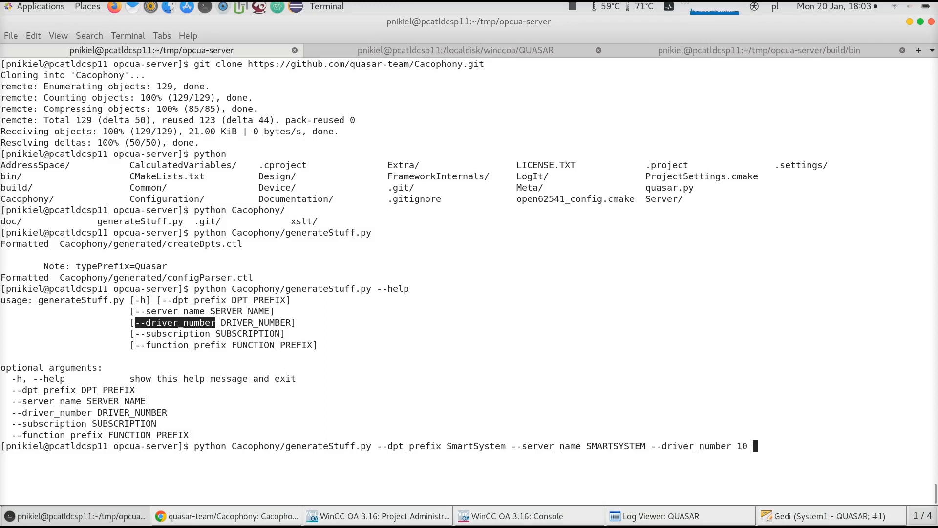
# Add --subscription SMARTSYSTEM_SUBSCRIPTION to the generateStuff.py command and run it
pyautogui.moveTo(135, 334); pyautogui.dragTo(211, 335)
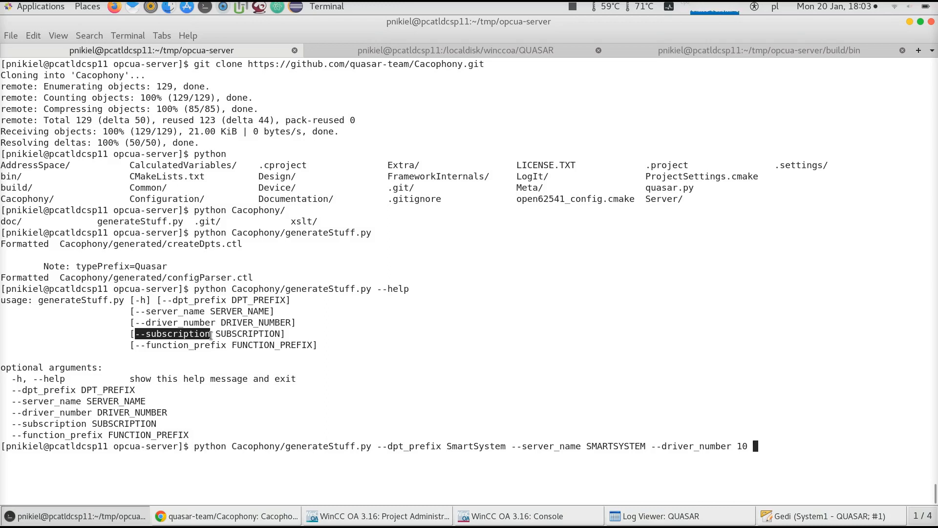
pyautogui.middleClick(210, 335)
pyautogui.write('SMARTSTS')
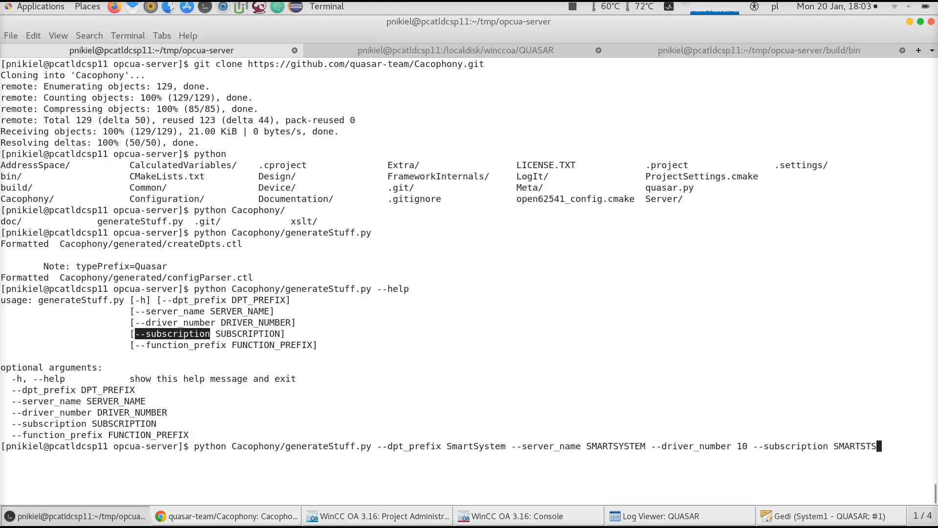
pyautogui.press('BackSpace')
pyautogui.write('YSY')
pyautogui.press('BackSpace')
pyautogui.write('TEM_SUBSCRIPTION')
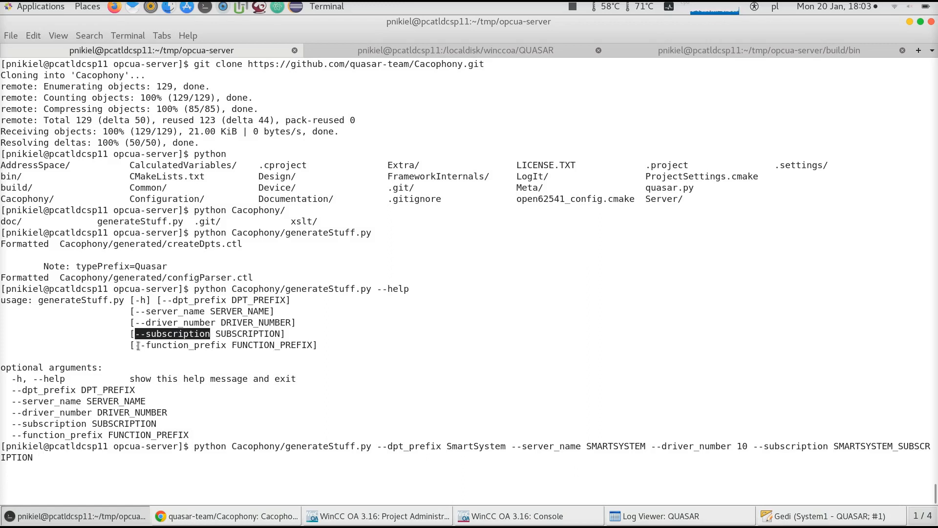
pyautogui.moveTo(137, 345); pyautogui.dragTo(225, 347)
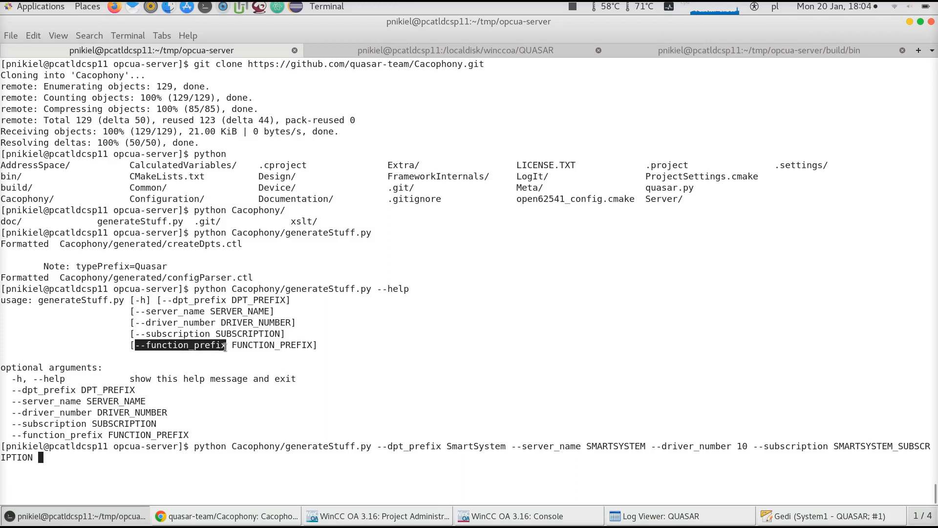
pyautogui.middleClick(234, 360)
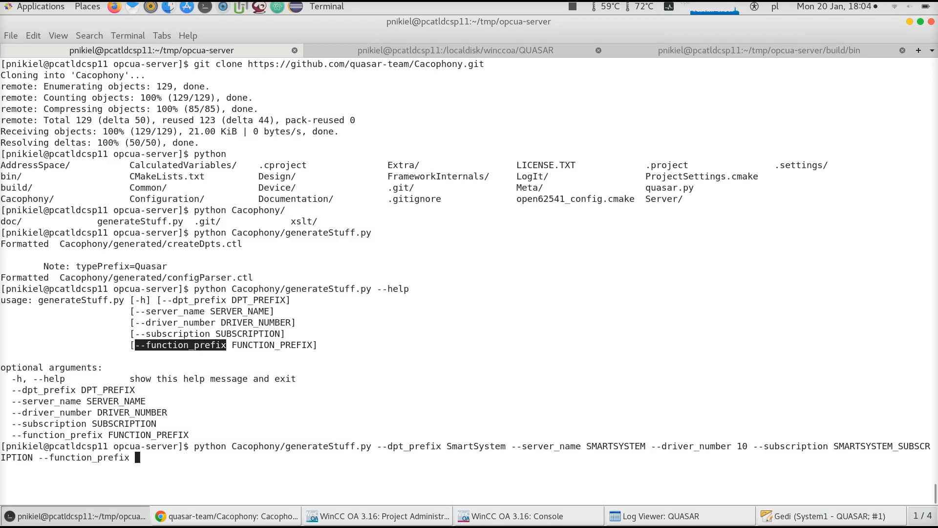
pyautogui.press('BackSpace')
pyautogui.press('BackSpace')
pyautogui.press('BackSpace')
pyautogui.press('BackSpace')
pyautogui.press('BackSpace')
pyautogui.press('BackSpace')
pyautogui.press('BackSpace')
pyautogui.press('BackSpace')
pyautogui.press('BackSpace')
pyautogui.press('BackSpace')
pyautogui.press('BackSpace')
pyautogui.press('BackSpace')
pyautogui.press('BackSpace')
pyautogui.press('BackSpace')
pyautogui.press('BackSpace')
pyautogui.press('BackSpace')
pyautogui.press('BackSpace')
pyautogui.press('BackSpace')
pyautogui.press('Return')
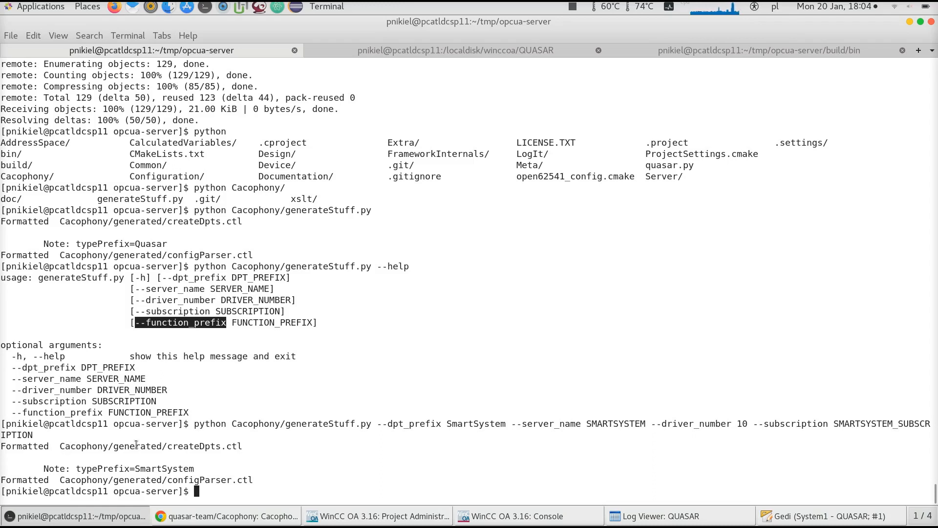
# Change into the Cacophony/generated directory and list its files
pyautogui.write('cd Ca')
pyautogui.press('Tab')
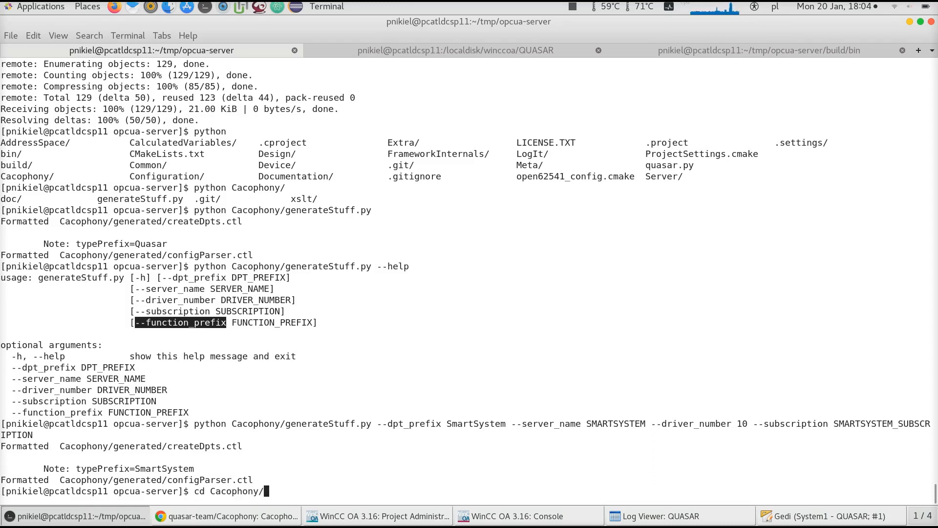
pyautogui.write('generated/')
pyautogui.press('Return')
pyautogui.write('less')
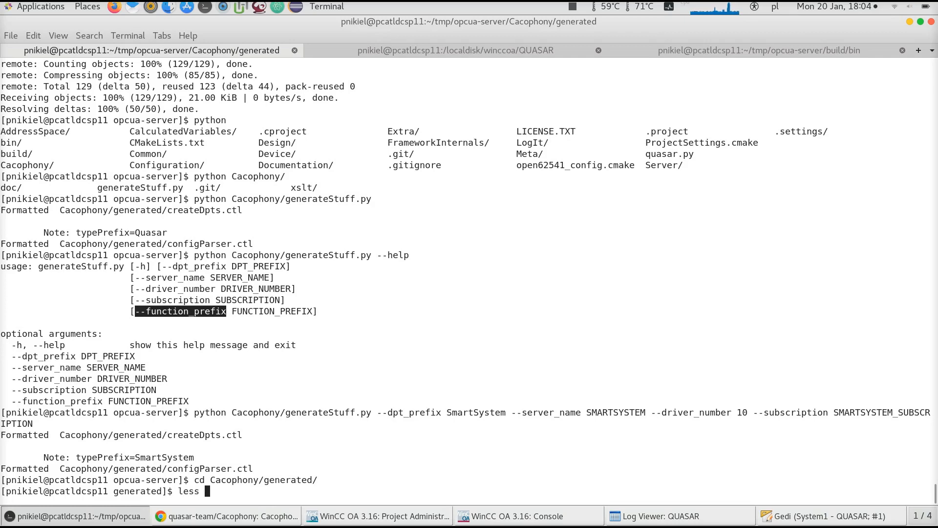
pyautogui.hotkey('ctrl', 'c')
pyautogui.write('ll')
pyautogui.press('Return')
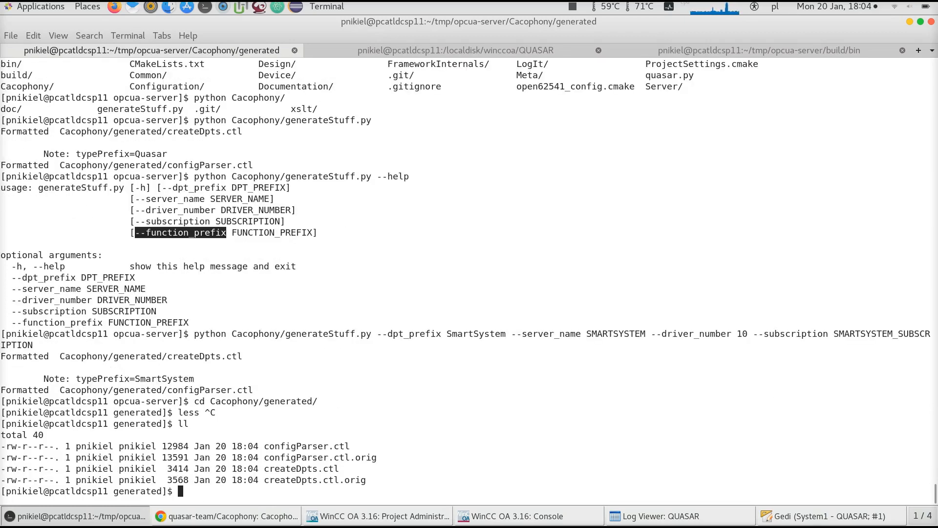
# Page through the generated configParser.ctl file
pyautogui.write('less con')
pyautogui.press('Tab')
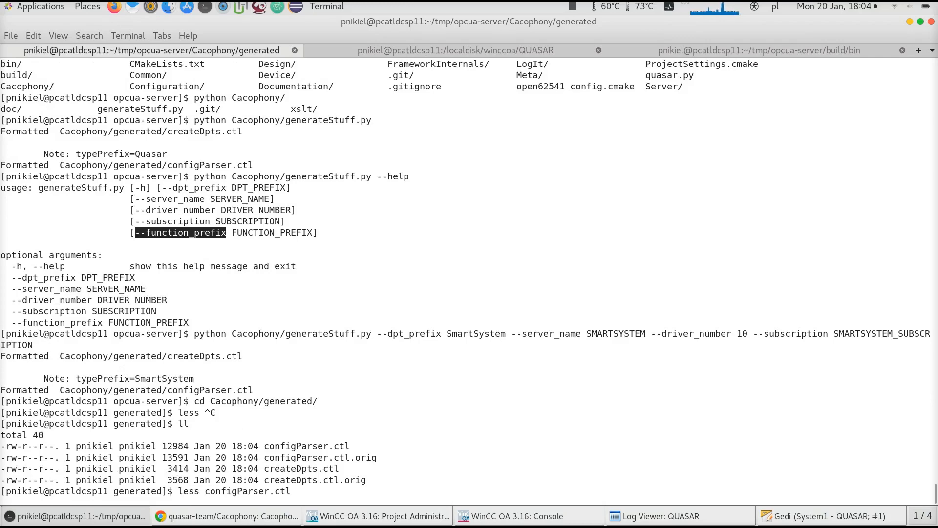
pyautogui.press('Return')
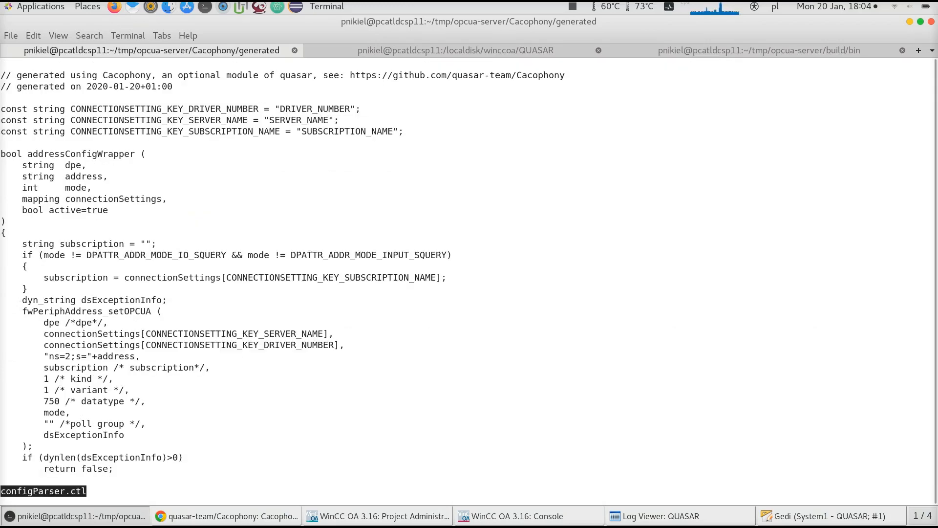
pyautogui.press('space')
pyautogui.press('space')
pyautogui.press('space')
pyautogui.press('space')
pyautogui.press('space')
pyautogui.press('space')
pyautogui.press('space')
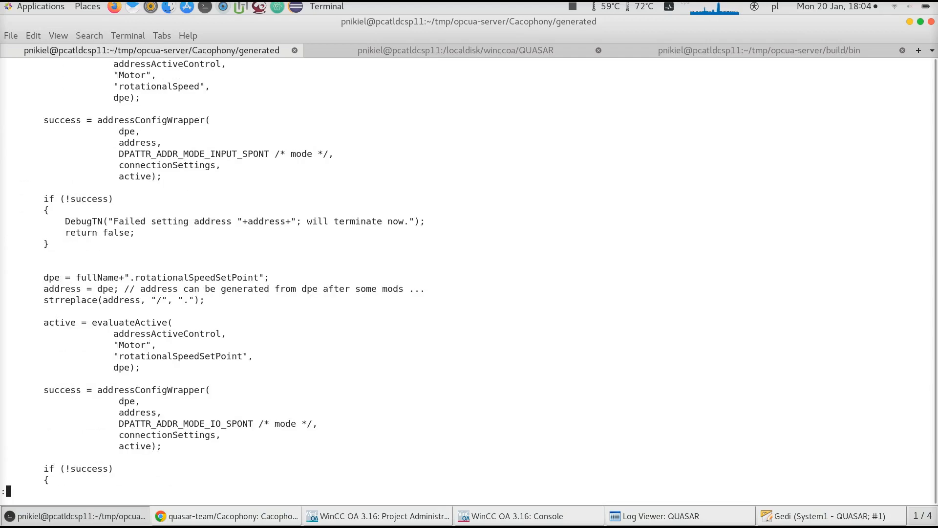
pyautogui.write('q')
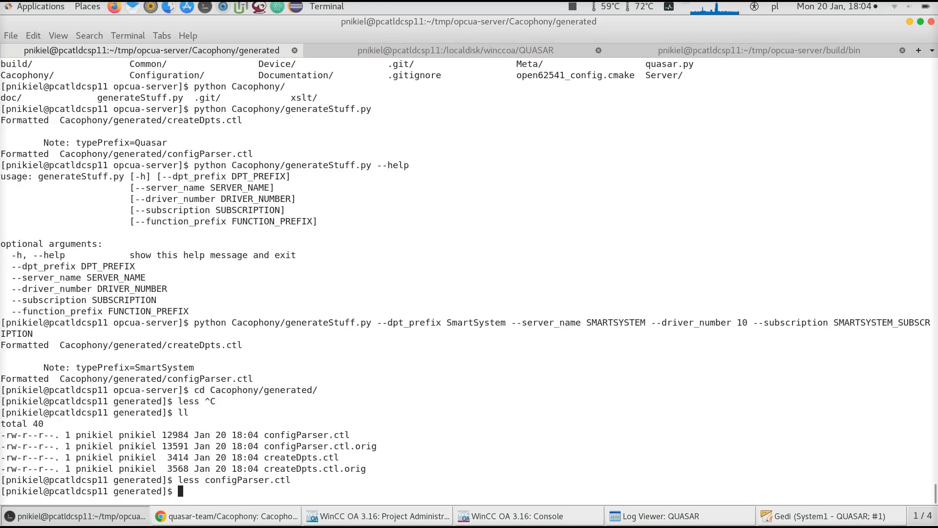
pyautogui.write('less createDpts.ctl')
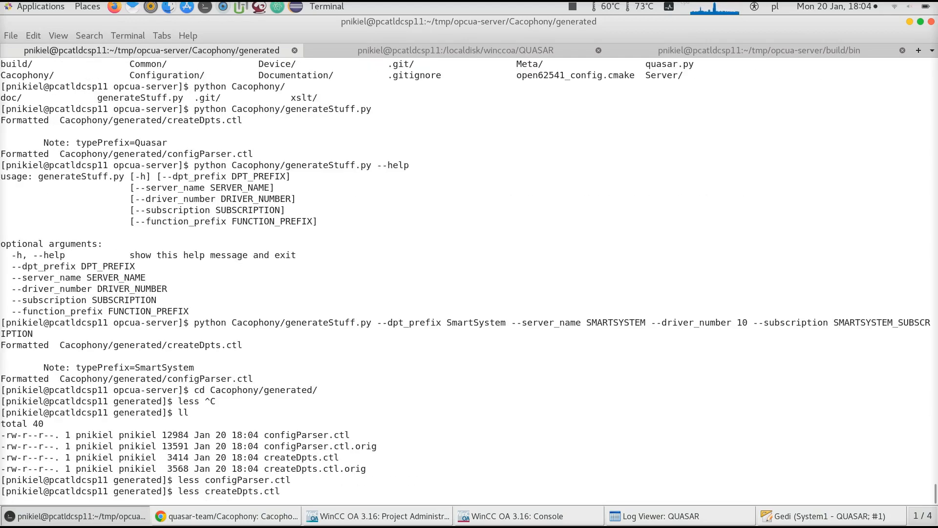
# Page through the generated createDpts.ctl file
pyautogui.press('Return')
pyautogui.press('space')
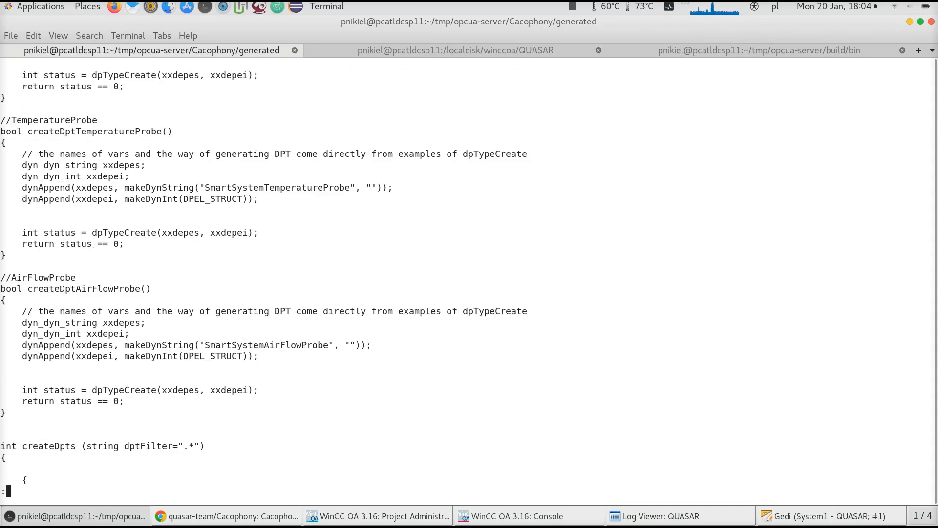
pyautogui.press('space')
pyautogui.press('space')
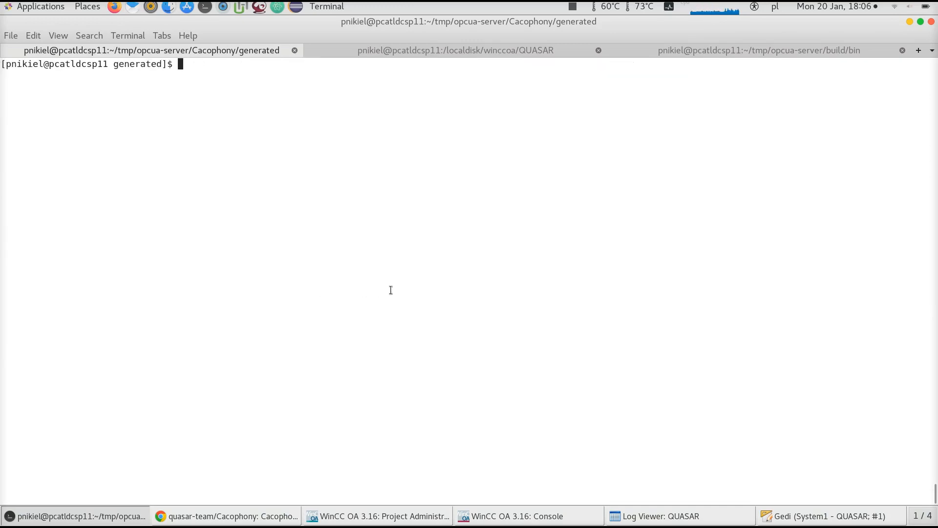
# Copy all generated .ctl files into /localdisk/winccoa/QUASAR/scripts/libs/
pyautogui.write('ll')
pyautogui.press('Return')
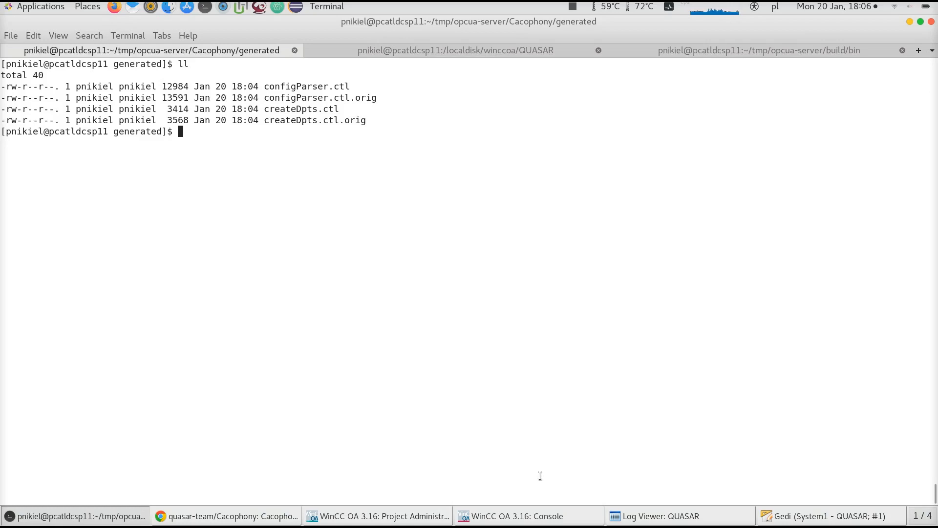
pyautogui.write('cp *.ctl /localdisk/winccoa/')
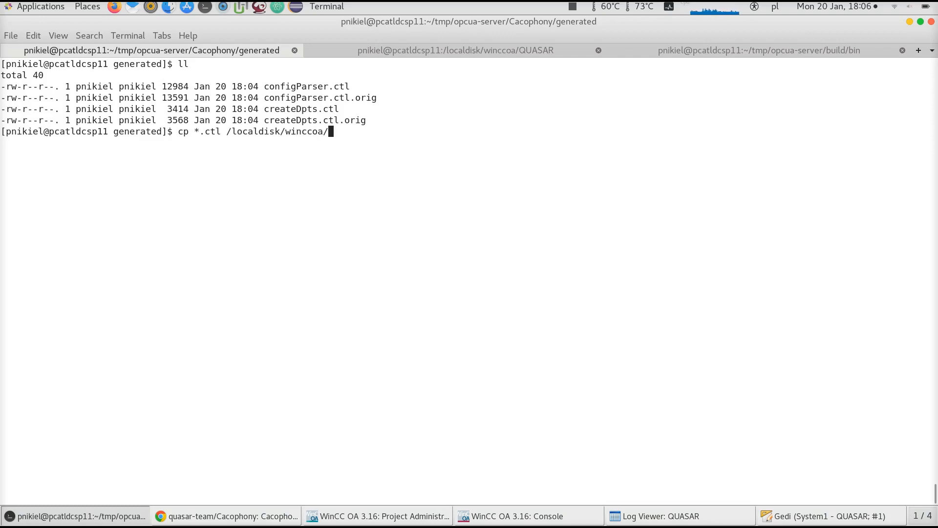
pyautogui.write('QUASAR/scripts/libs/')
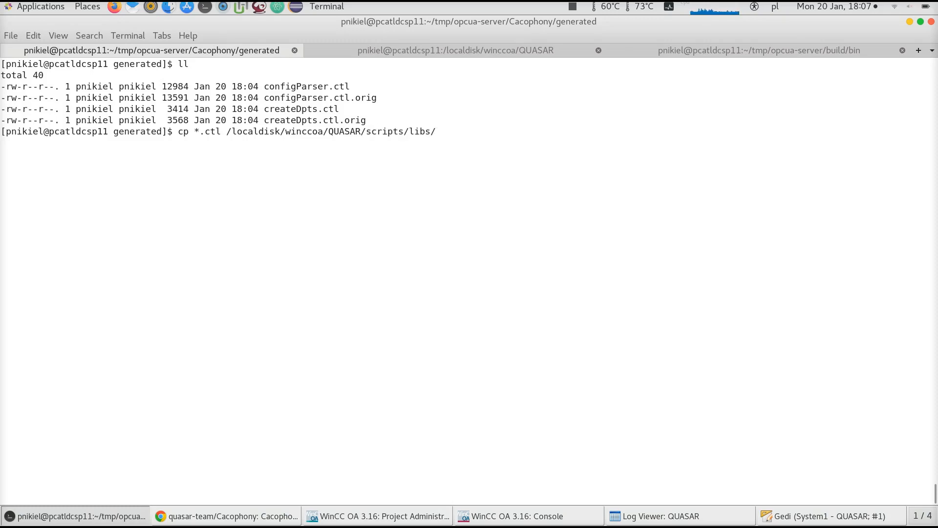
pyautogui.press('Tab')
pyautogui.press('Tab')
pyautogui.press('BackSpace')
pyautogui.press('BackSpace')
pyautogui.press('BackSpace')
pyautogui.press('BackSpace')
pyautogui.press('BackSpace')
pyautogui.press('BackSpace')
pyautogui.press('BackSpace')
pyautogui.press('BackSpace')
pyautogui.press('BackSpace')
pyautogui.press('BackSpace')
pyautogui.press('BackSpace')
pyautogui.press('BackSpace')
pyautogui.press('BackSpace')
pyautogui.press('BackSpace')
pyautogui.press('BackSpace')
pyautogui.press('BackSpace')
pyautogui.press('BackSpace')
pyautogui.press('BackSpace')
pyautogui.press('BackSpace')
pyautogui.press('BackSpace')
pyautogui.press('BackSpace')
pyautogui.press('BackSpace')
pyautogui.press('BackSpace')
pyautogui.press('BackSpace')
pyautogui.press('BackSpace')
pyautogui.press('BackSpace')
pyautogui.press('BackSpace')
pyautogui.press('BackSpace')
pyautogui.press('BackSpace')
pyautogui.press('Return')
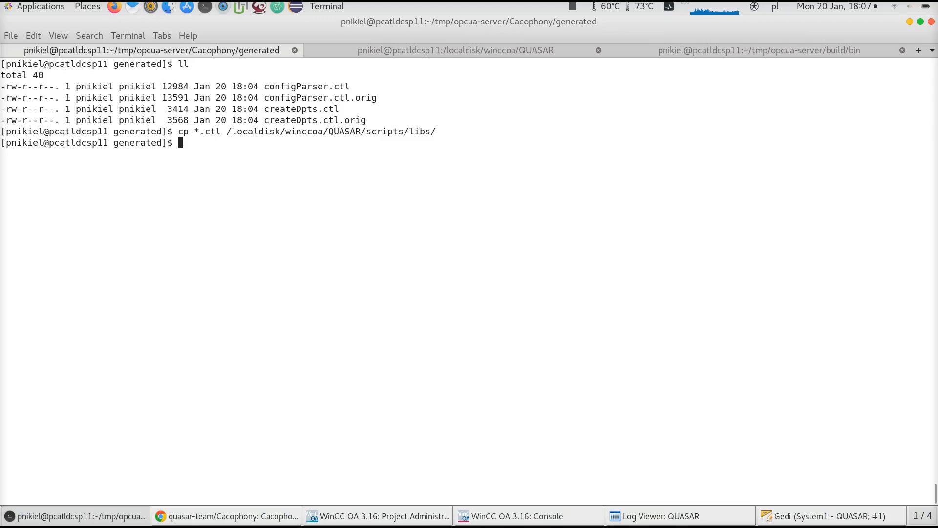
# Check configParser.ctl and createDpts.ctl under the QUASAR project's Libraries in Gedi
pyautogui.click(765, 517)
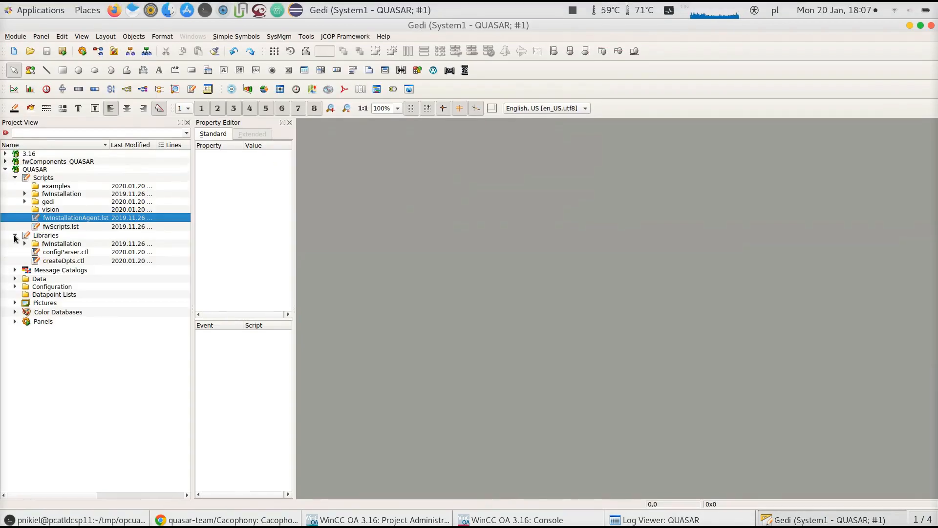
pyautogui.click(42, 236)
pyautogui.click(64, 255)
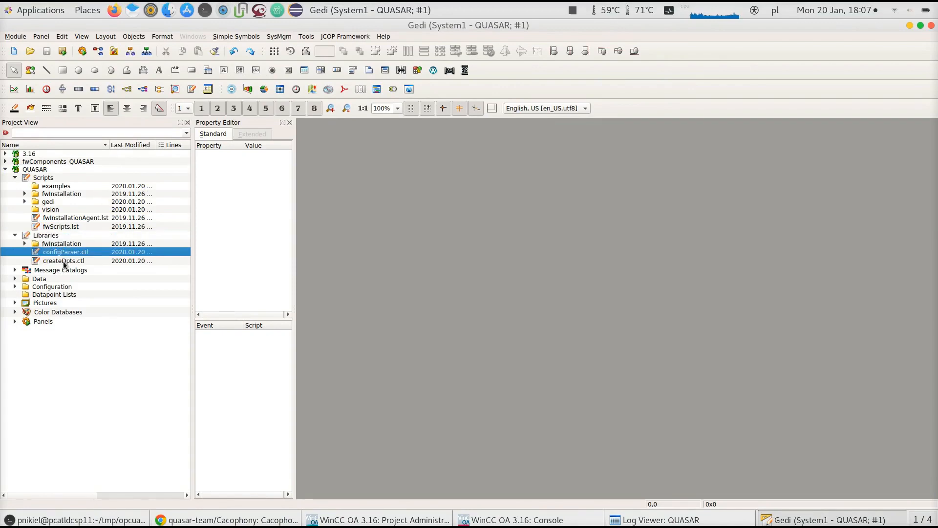
pyautogui.click(64, 263)
pyautogui.click(66, 253)
pyautogui.click(67, 263)
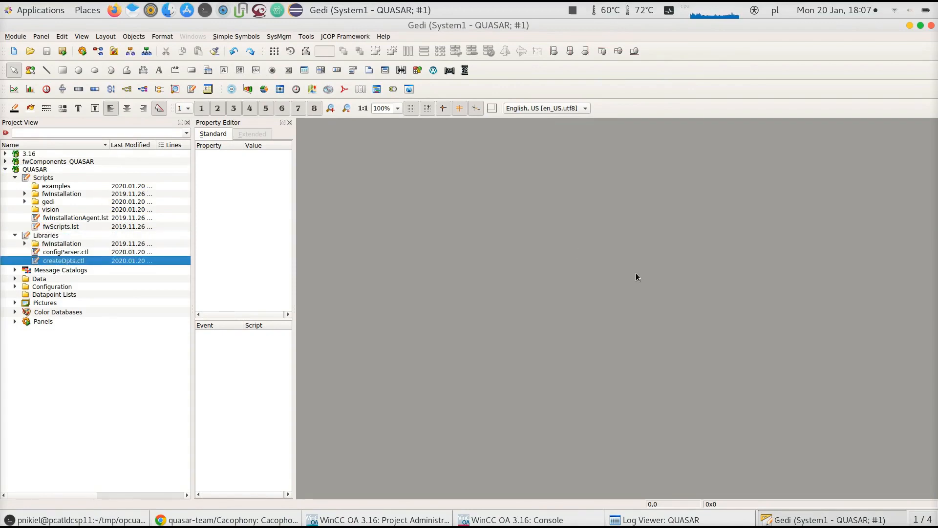
# Clear the messages in the QUASAR Log Viewer
pyautogui.click(657, 520)
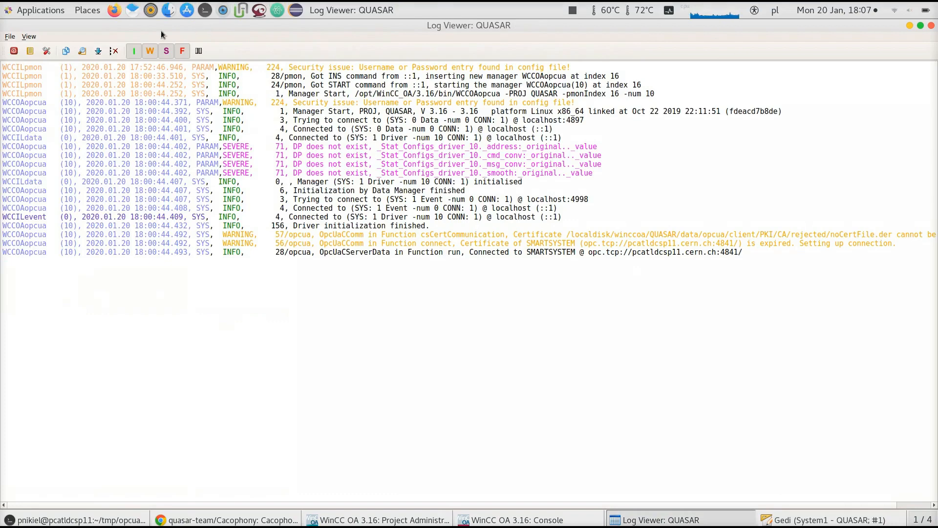
pyautogui.click(114, 51)
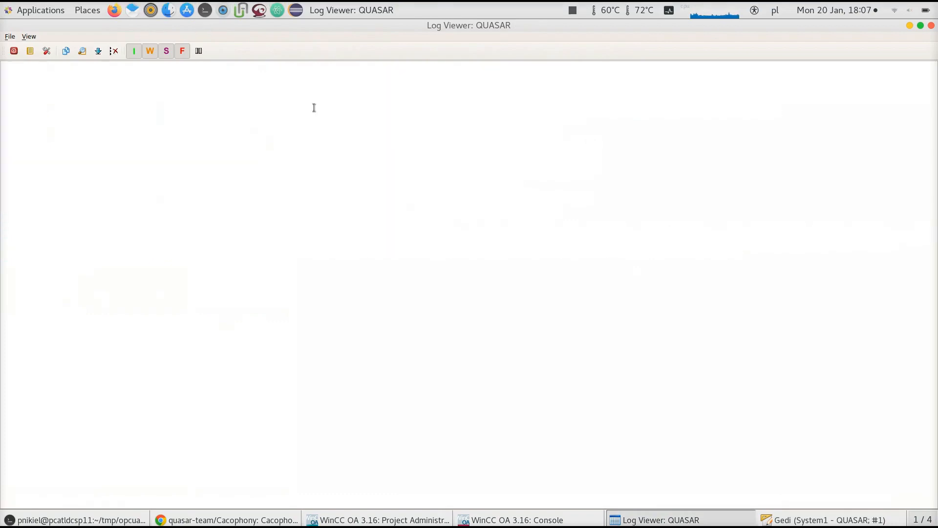
pyautogui.click(790, 521)
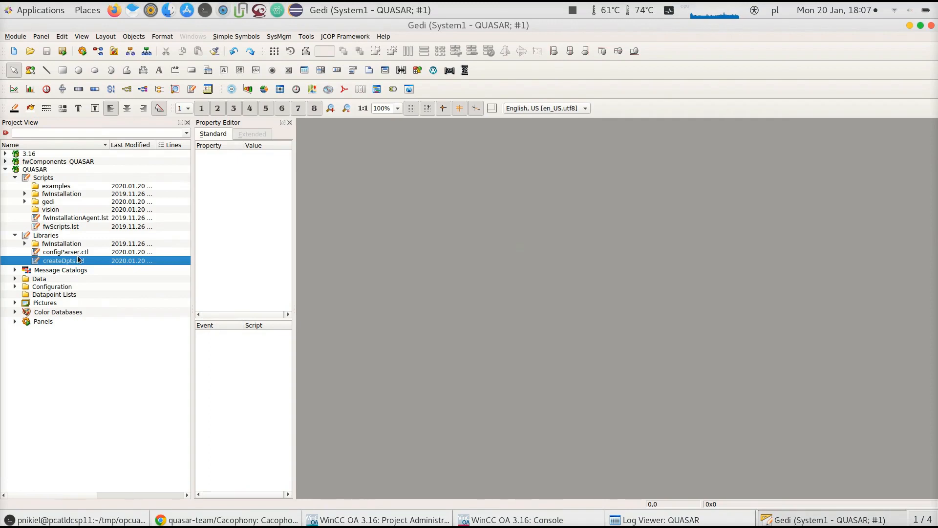
# Create a new panel and draw a push button about 241 x 71 on it
pyautogui.click(83, 53)
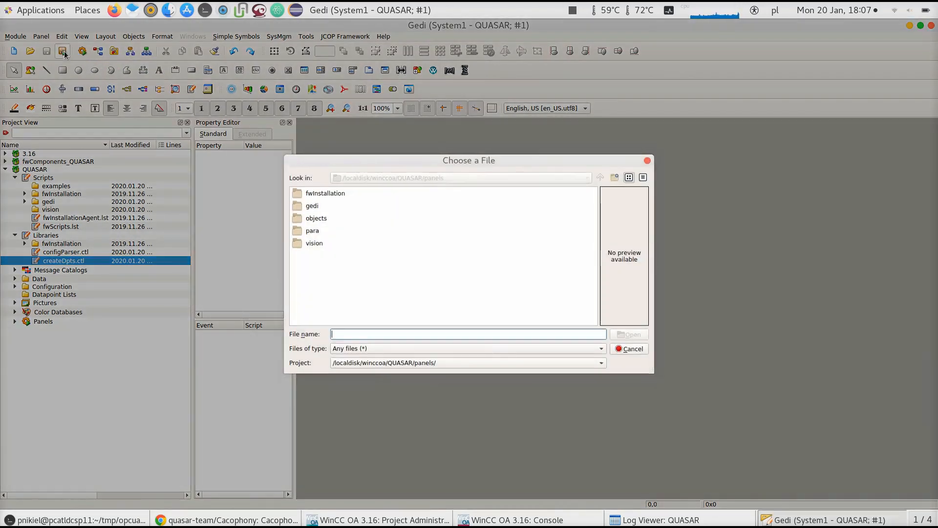
pyautogui.click(629, 351)
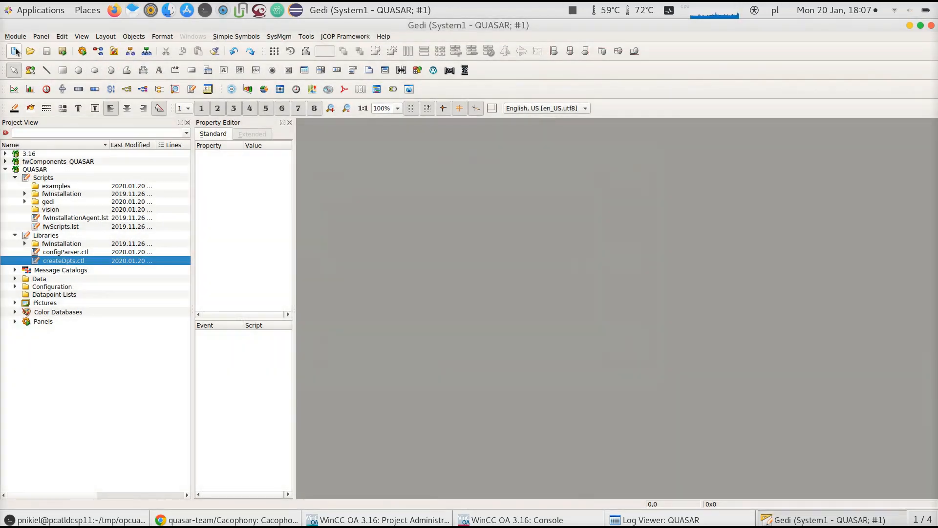
pyautogui.click(14, 51)
pyautogui.moveTo(379, 127); pyautogui.dragTo(421, 151)
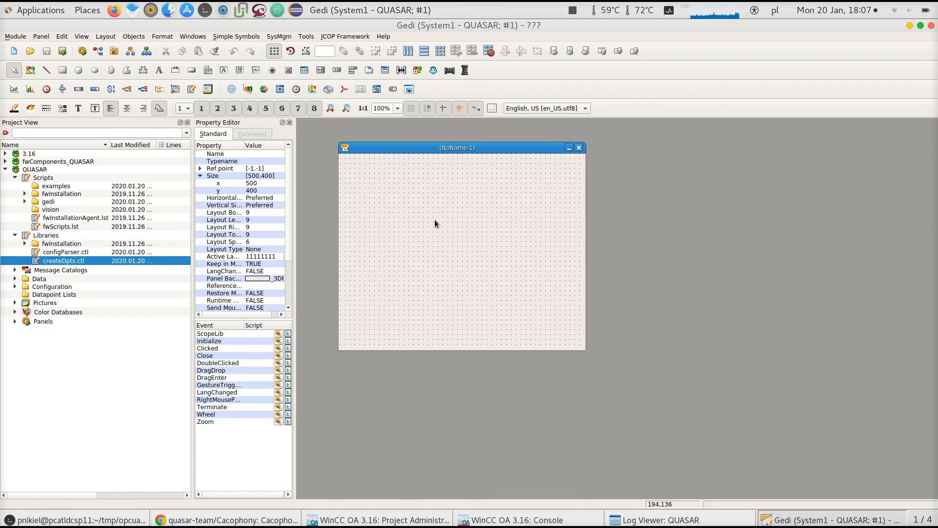
pyautogui.click(192, 70)
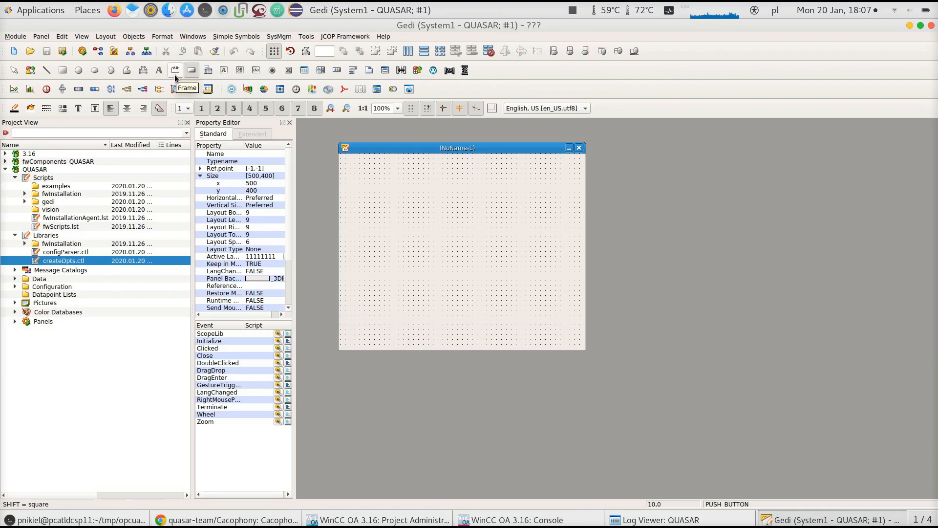
pyautogui.moveTo(379, 193)
pyautogui.mouseDown()
pyautogui.moveTo(398, 209)
pyautogui.moveTo(497, 227)
pyautogui.mouseUp()
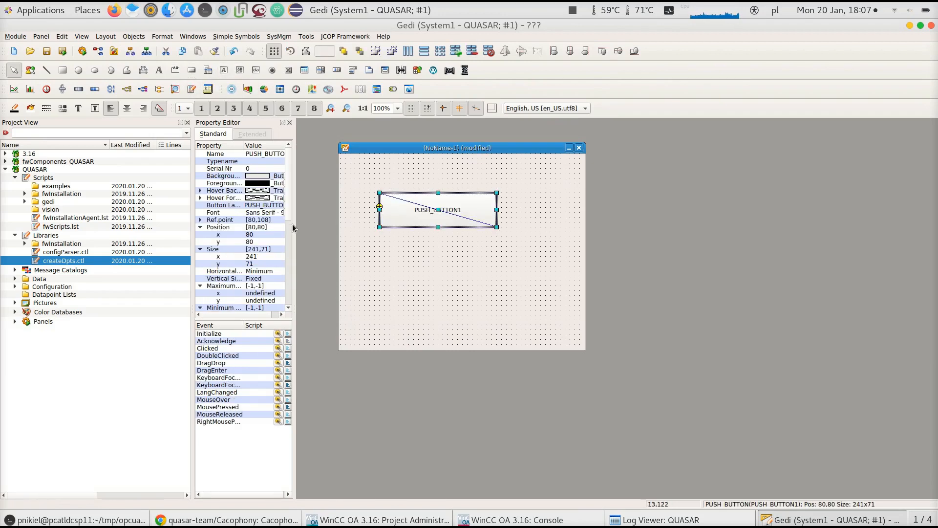
# Set the push button's label to Create DPTs
pyautogui.moveTo(293, 228); pyautogui.dragTo(325, 69)
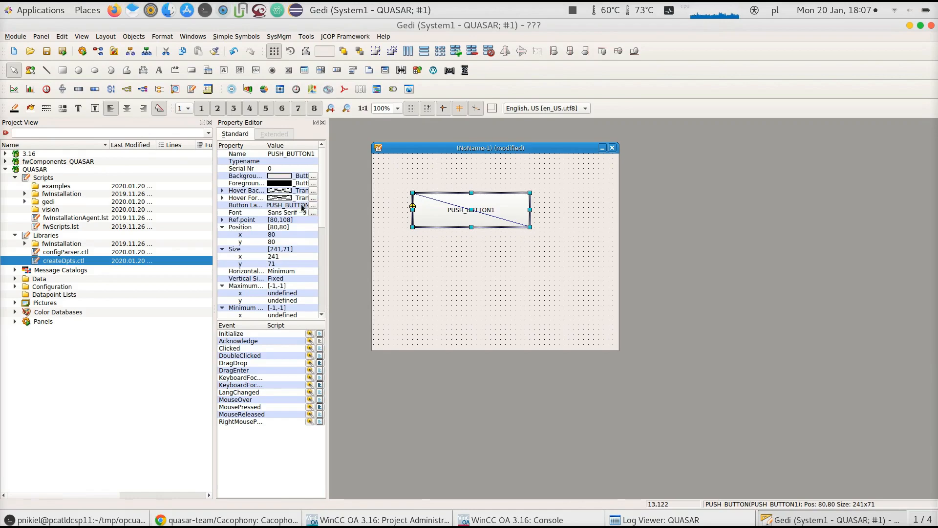
pyautogui.doubleClick(301, 204)
pyautogui.hotkey('ctrl', 'a')
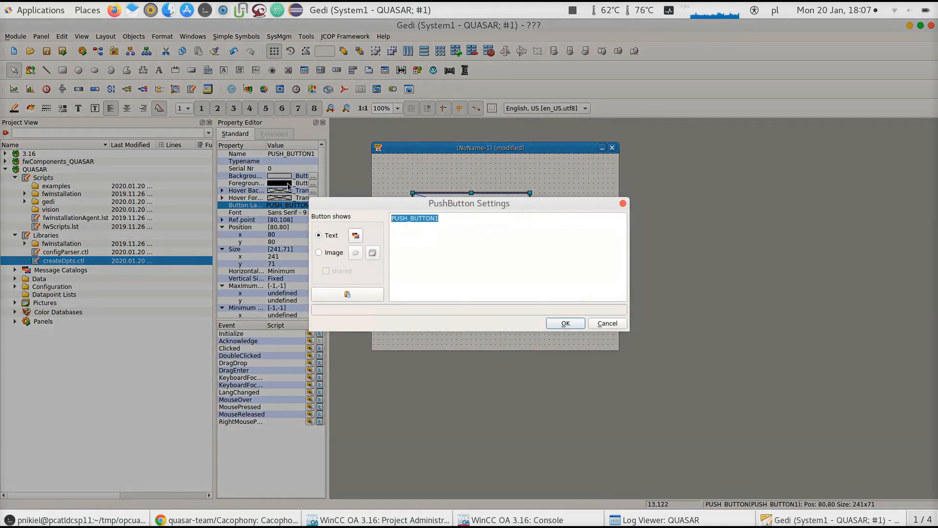
pyautogui.write('Create DPTs')
pyautogui.click(565, 323)
pyautogui.click(517, 305)
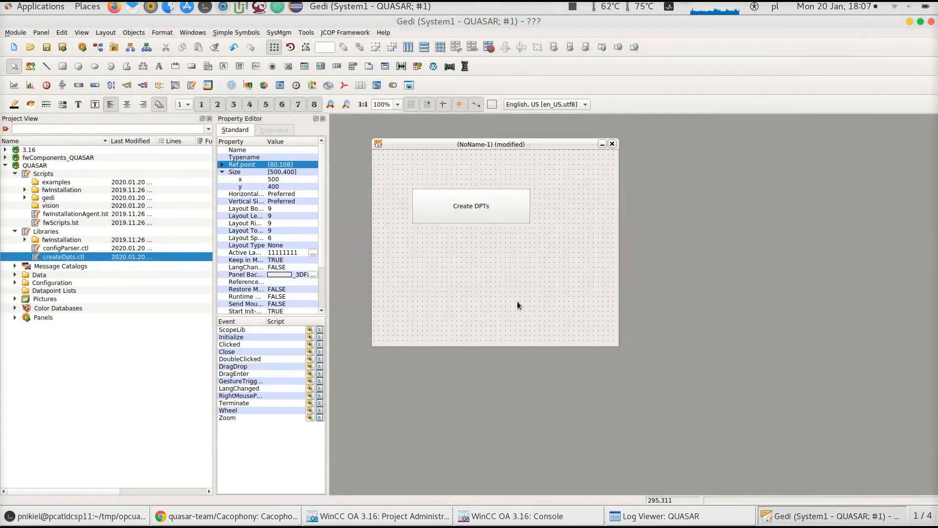
# Save the panel as newPanel.xml
pyautogui.hotkey('ctrl', 's')
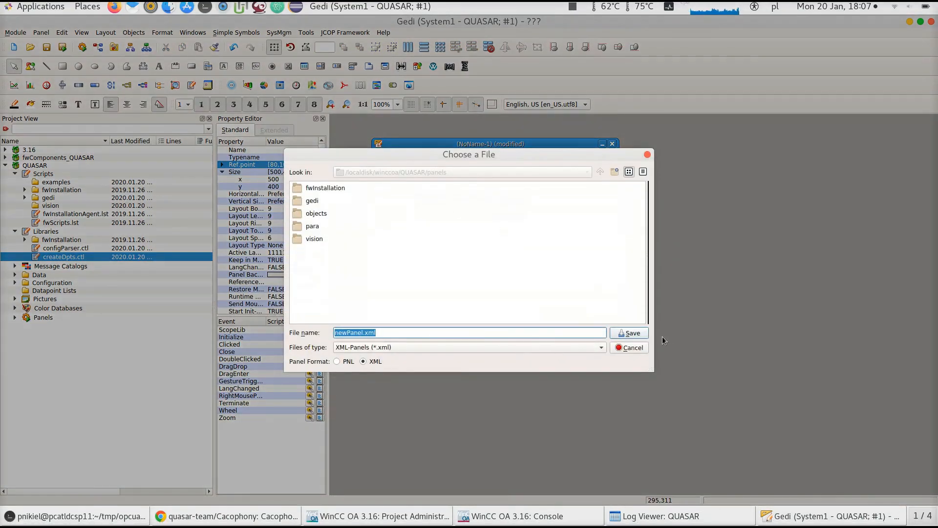
pyautogui.click(631, 333)
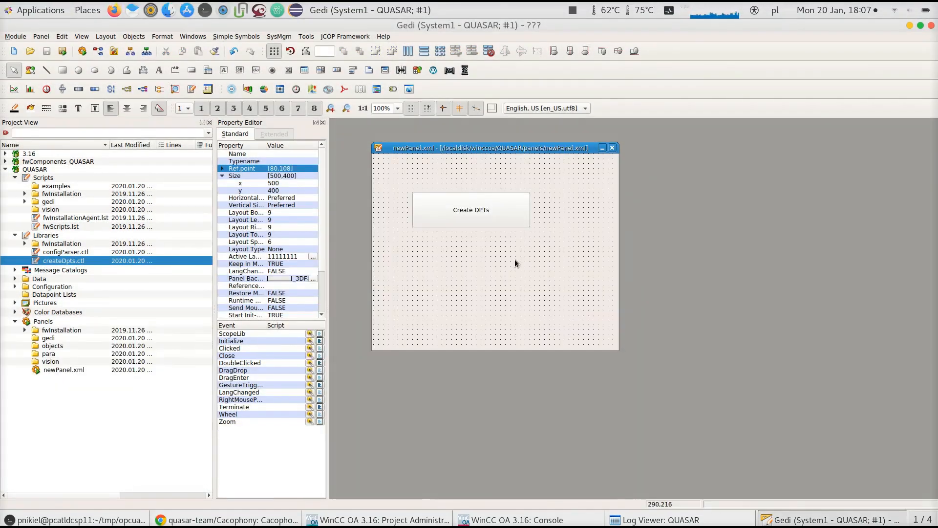
pyautogui.click(497, 217)
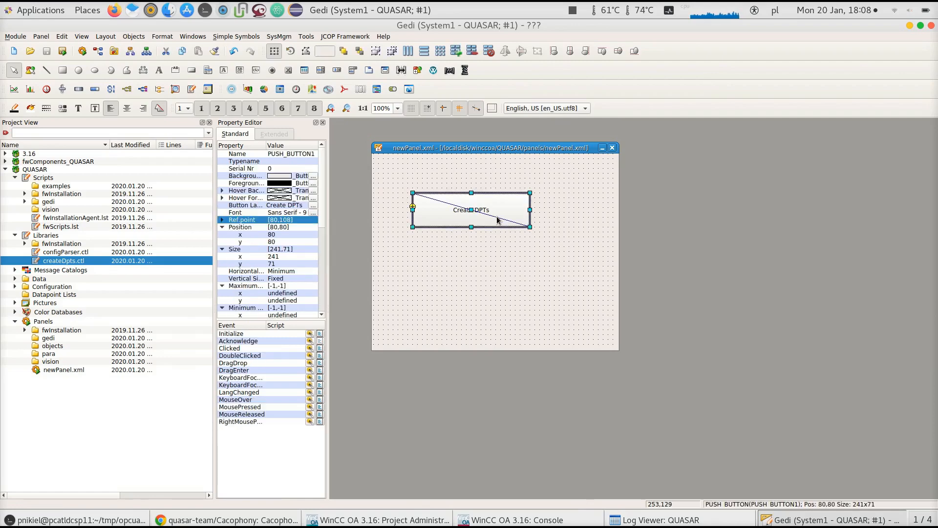
# Open the createDpts.ctl library in the script editor and inspect its createDpts function
pyautogui.doubleClick(51, 262)
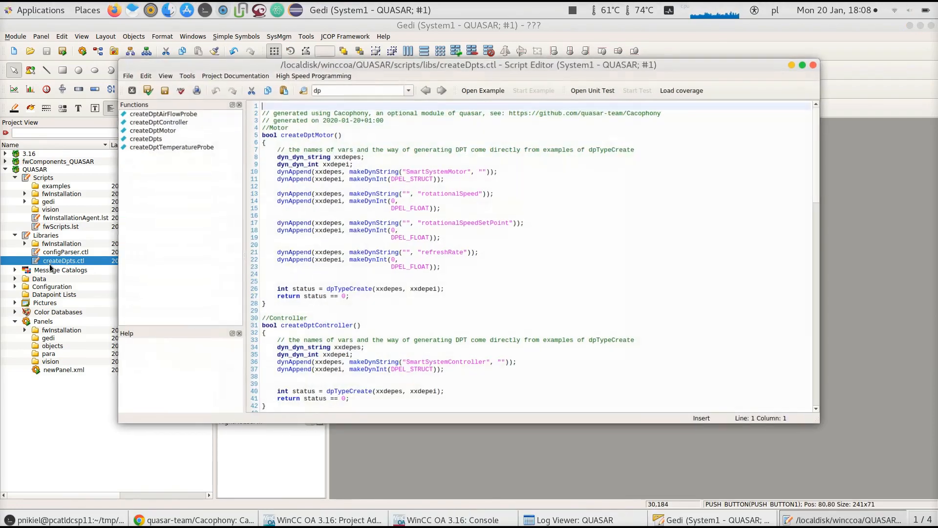
pyautogui.click(164, 139)
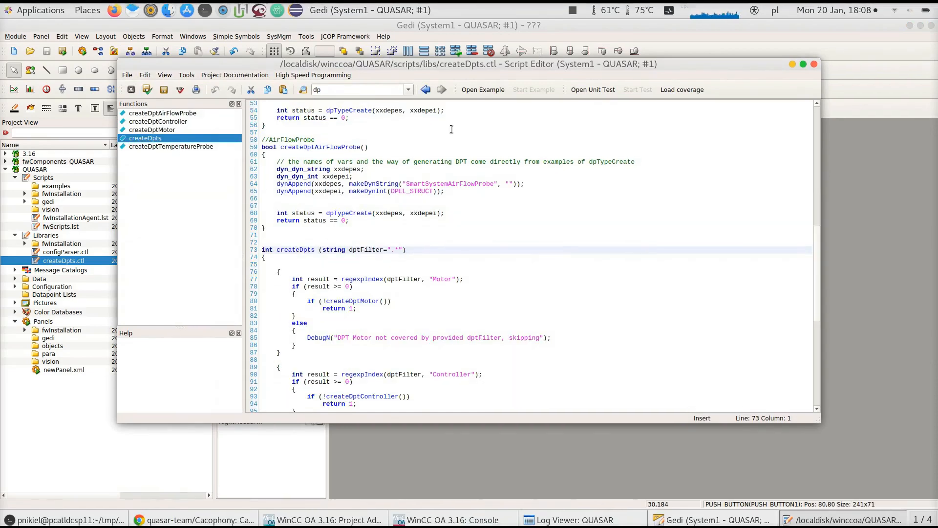
pyautogui.click(814, 65)
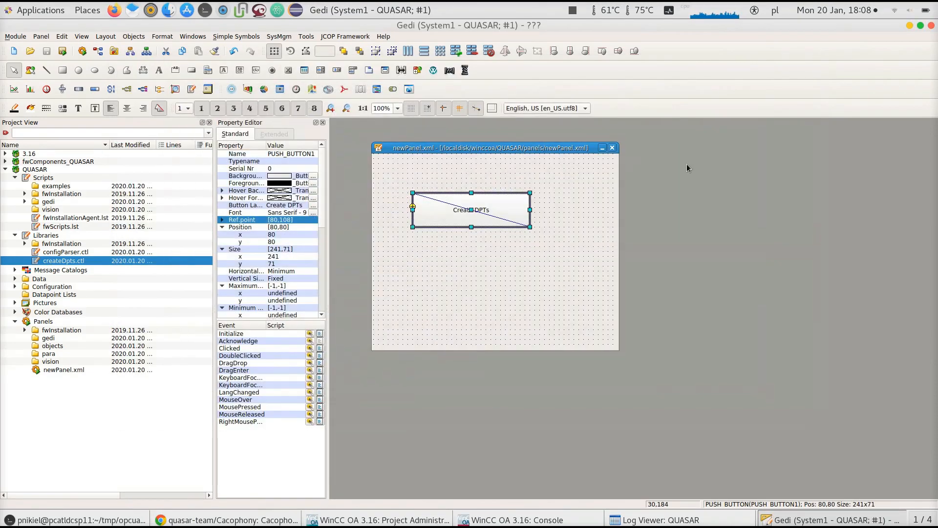
# Open the push button's Clicked event script and add a #uses "createDpts.ctl" line above main
pyautogui.click(319, 345)
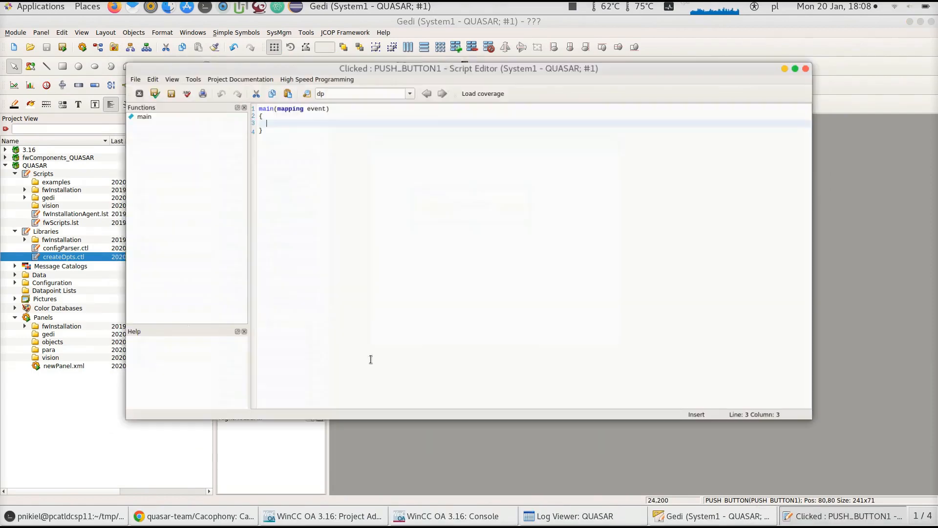
pyautogui.click(251, 105)
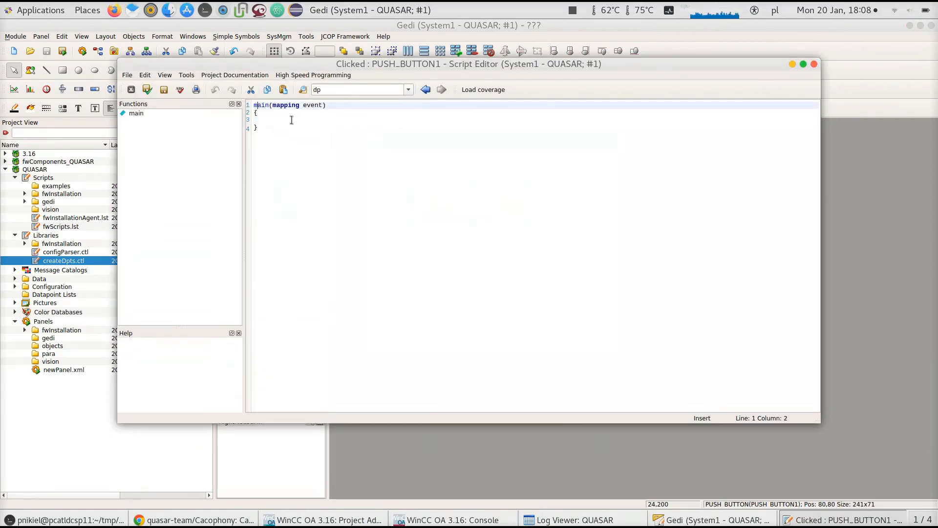
pyautogui.press('Return')
pyautogui.press('Return')
pyautogui.press('Up')
pyautogui.press('Up')
pyautogui.write('#u')
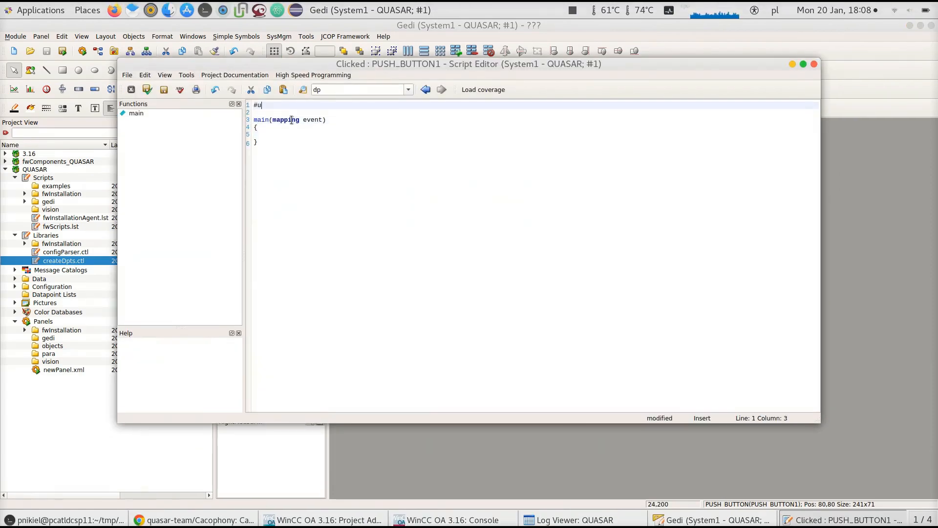
pyautogui.write('ses "createDpts.ctl"')
pyautogui.press('Down')
pyautogui.press('Down')
pyautogui.press('Down')
pyautogui.press('Down')
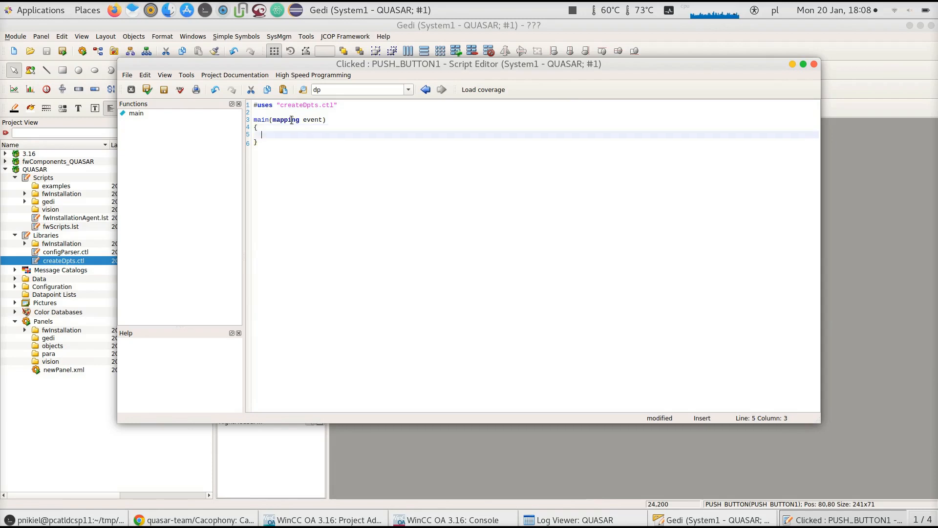
# Call createDpts(); inside main, then save the script and close the editor
pyautogui.write('createDpts();')
pyautogui.hotkey('ctrl', 's')
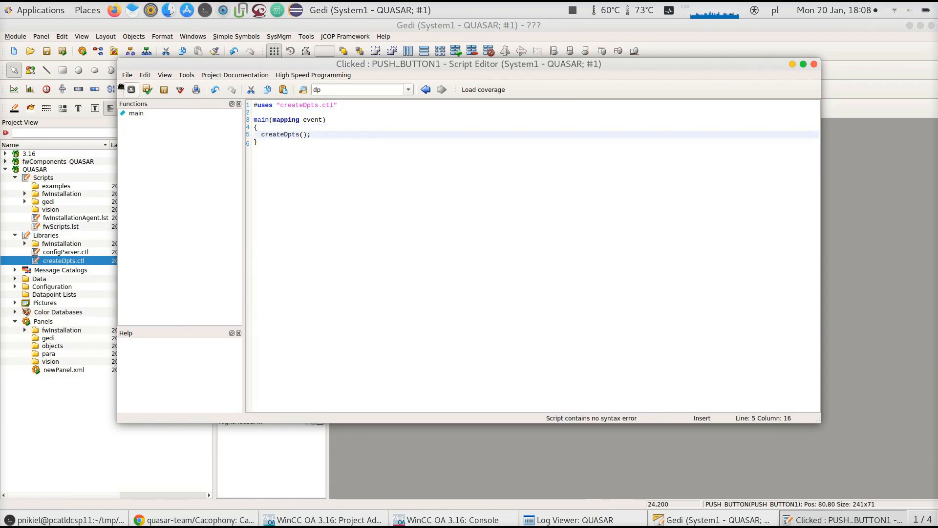
pyautogui.click(164, 90)
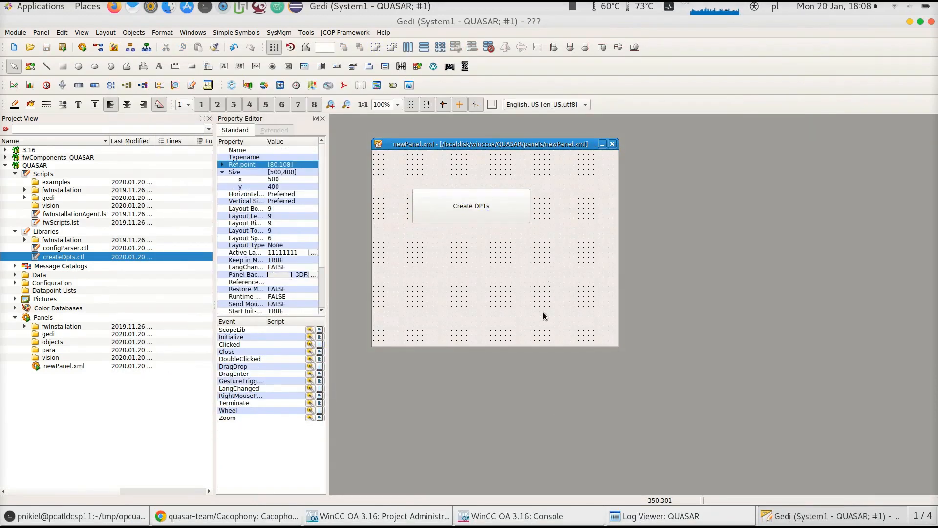
# Start a quick test of newPanel.xml and press its Create DPTs button
pyautogui.click(657, 518)
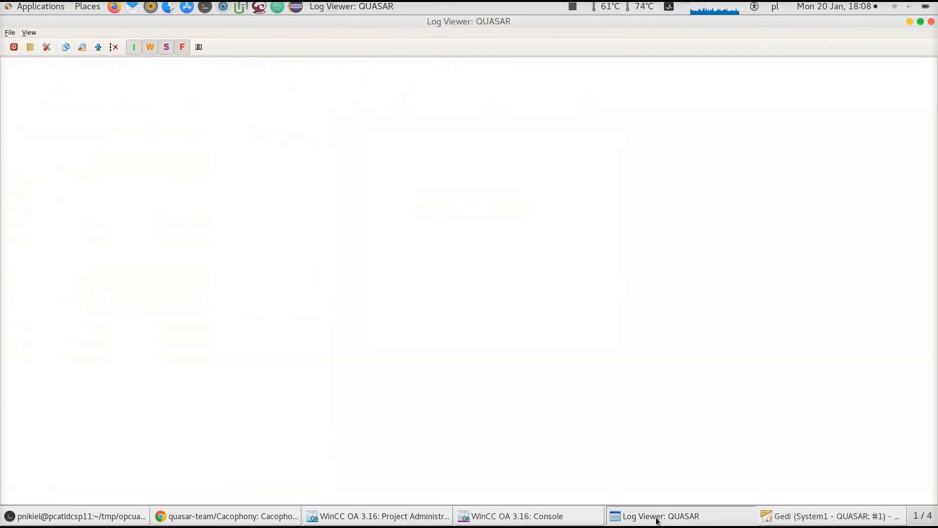
pyautogui.click(823, 521)
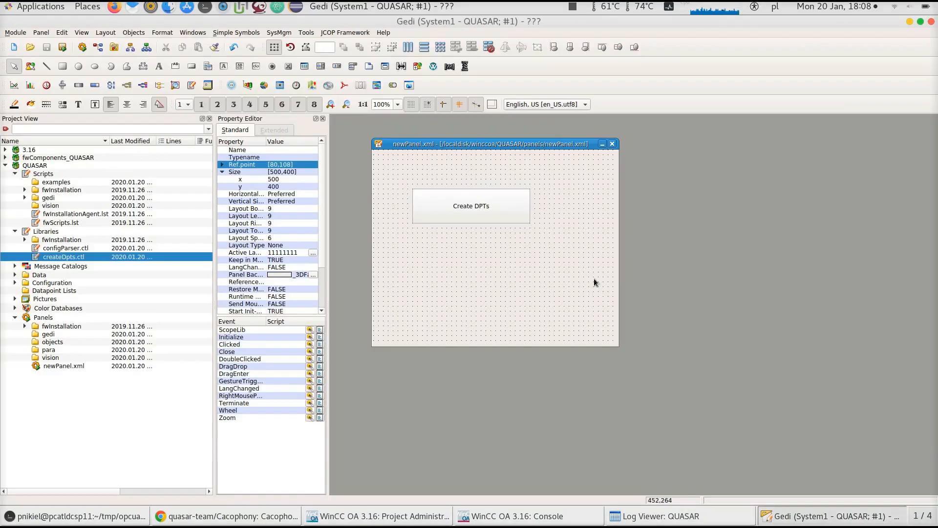
pyautogui.click(64, 51)
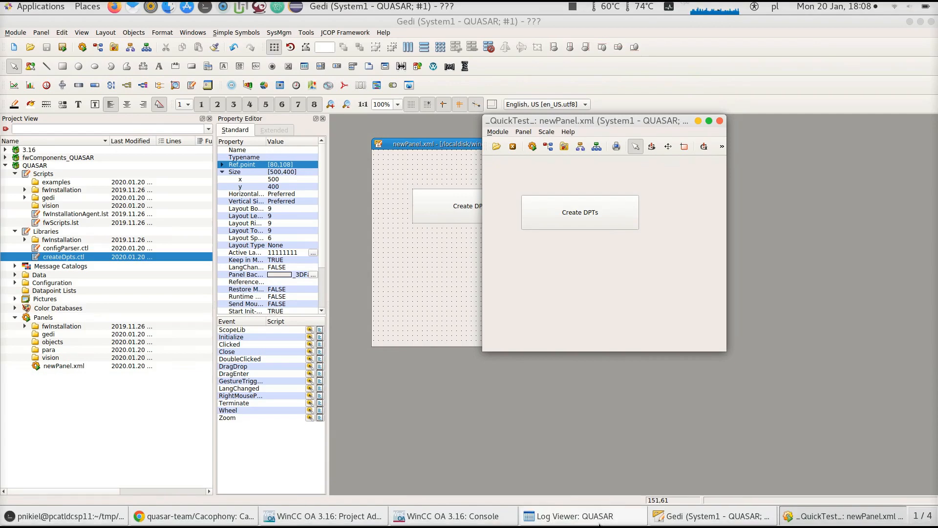
pyautogui.click(601, 521)
pyautogui.click(600, 520)
pyautogui.click(584, 202)
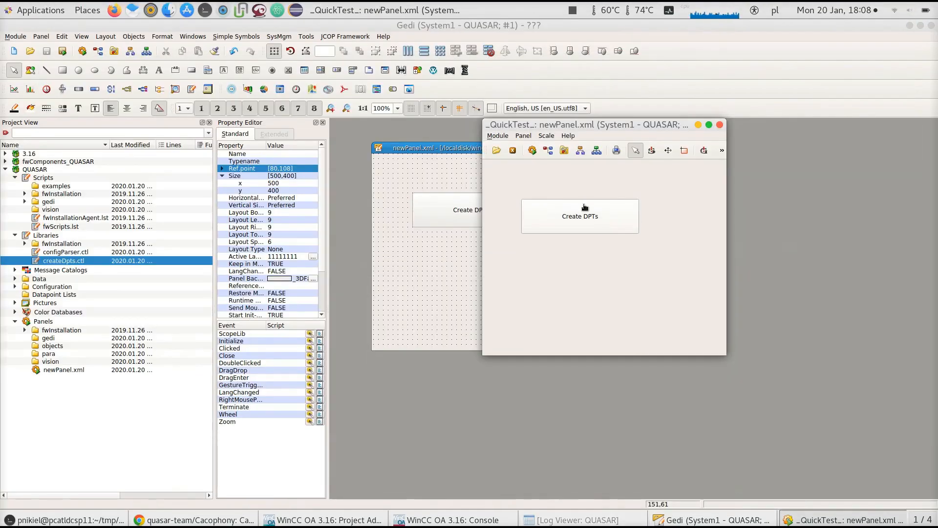
# Press Create DPTs again and check the messages in the Log Viewer
pyautogui.click(575, 521)
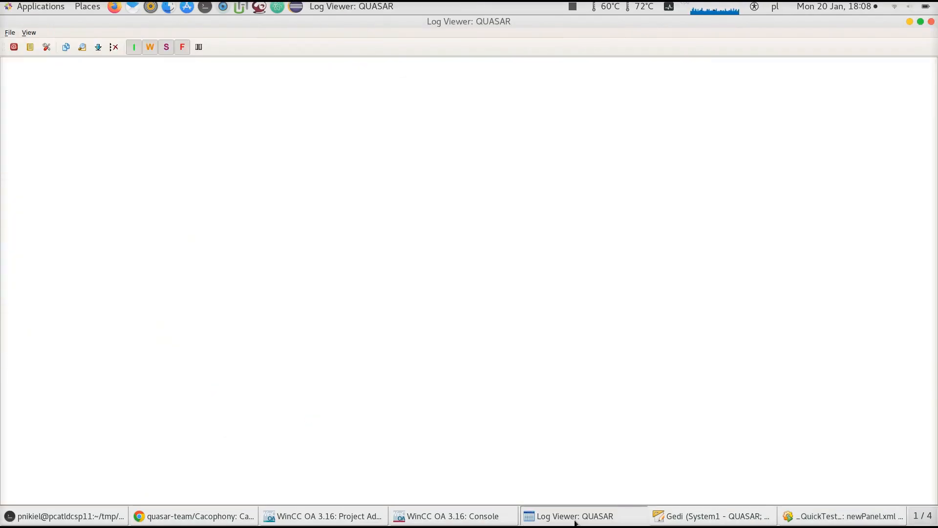
pyautogui.click(576, 521)
pyautogui.click(580, 215)
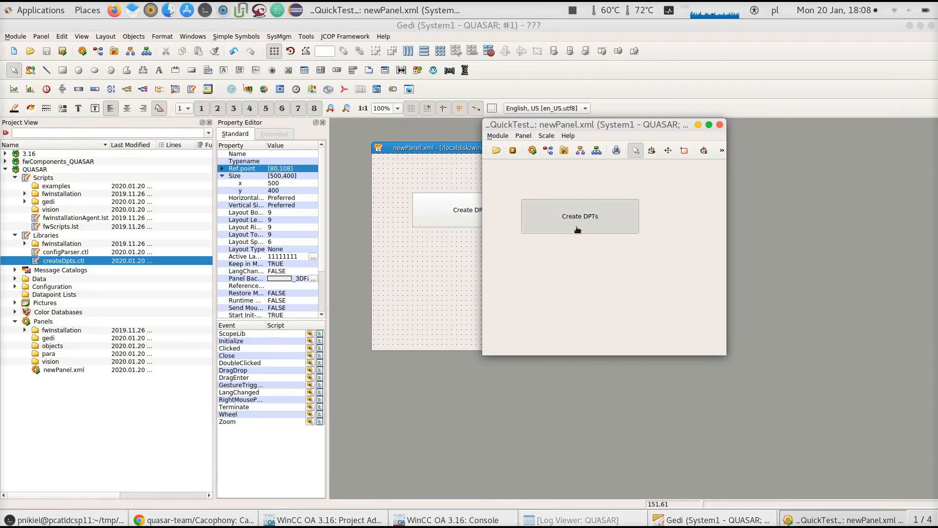
pyautogui.click(606, 518)
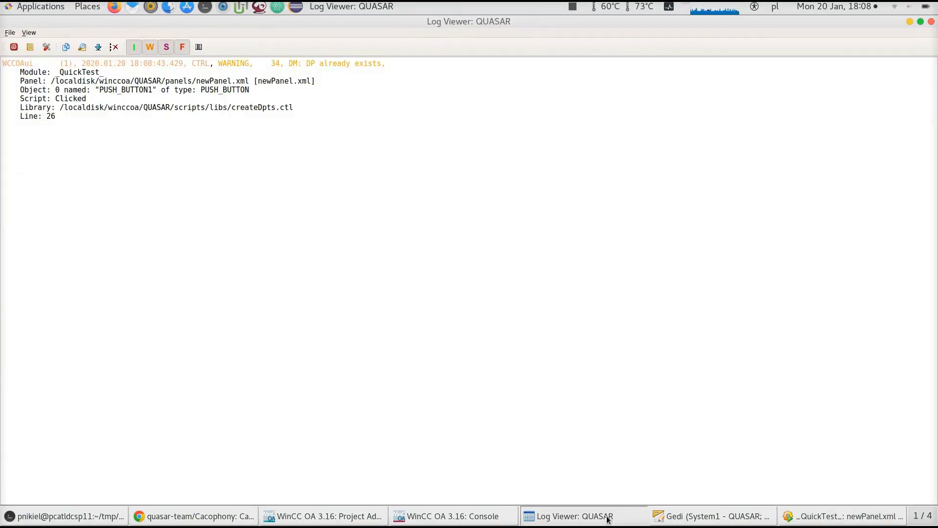
pyautogui.click(608, 519)
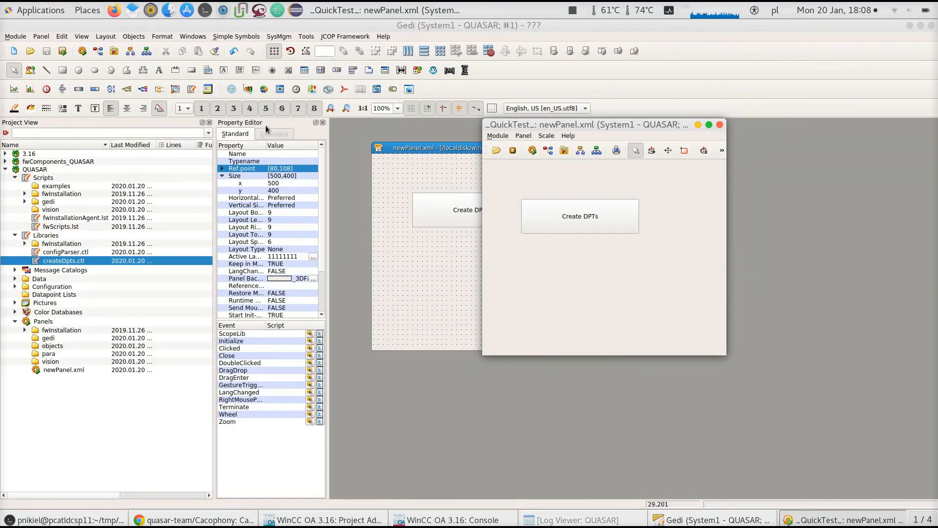
# Open datapoint parameterization and inspect the SmartSystem datapoint types and their elements, then close it
pyautogui.click(100, 54)
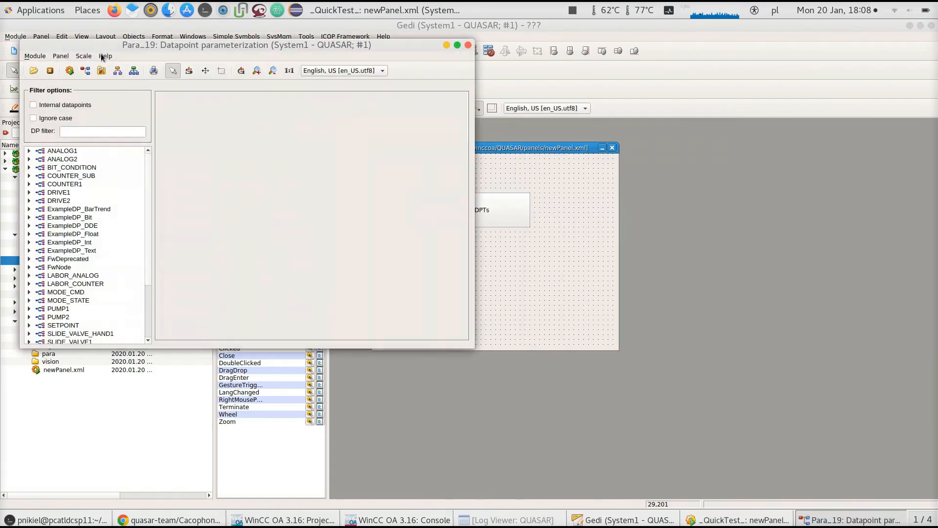
pyautogui.moveTo(145, 171); pyautogui.dragTo(147, 228)
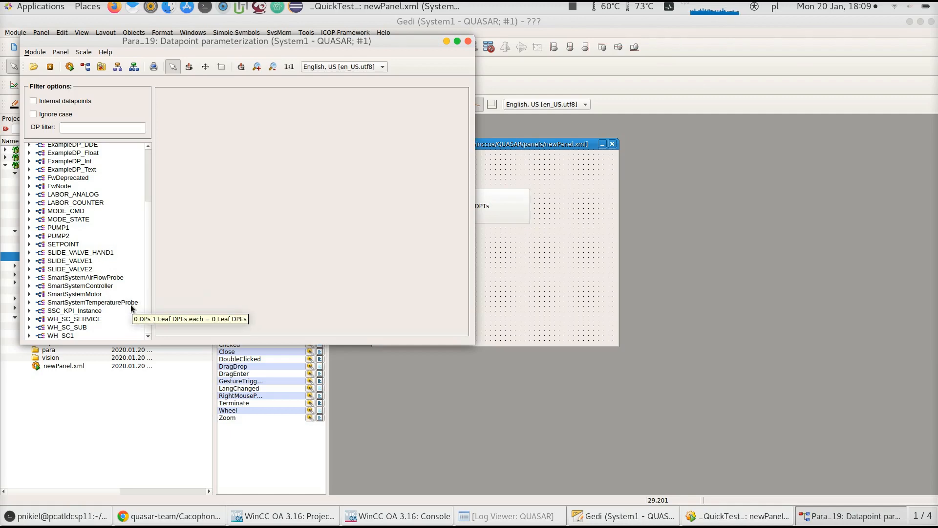
pyautogui.click(28, 277)
pyautogui.click(29, 285)
pyautogui.click(29, 294)
pyautogui.click(29, 302)
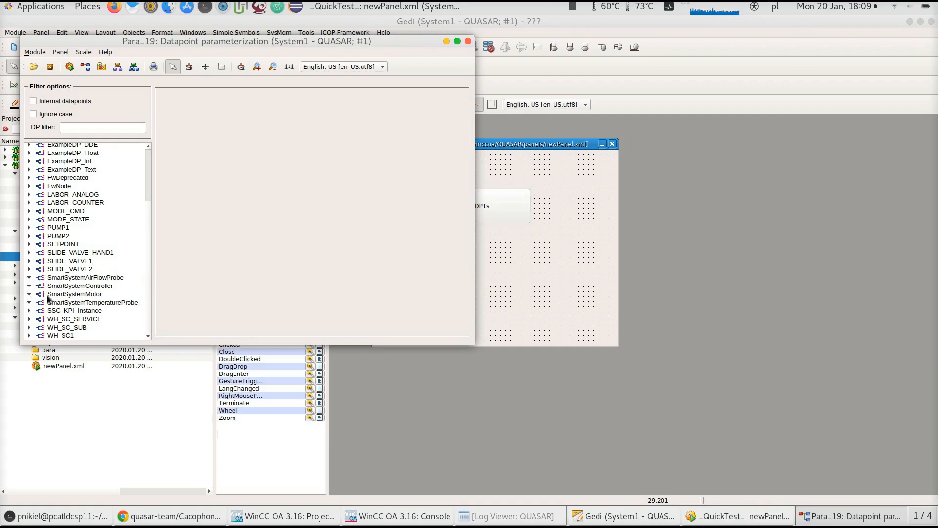
pyautogui.click(111, 275)
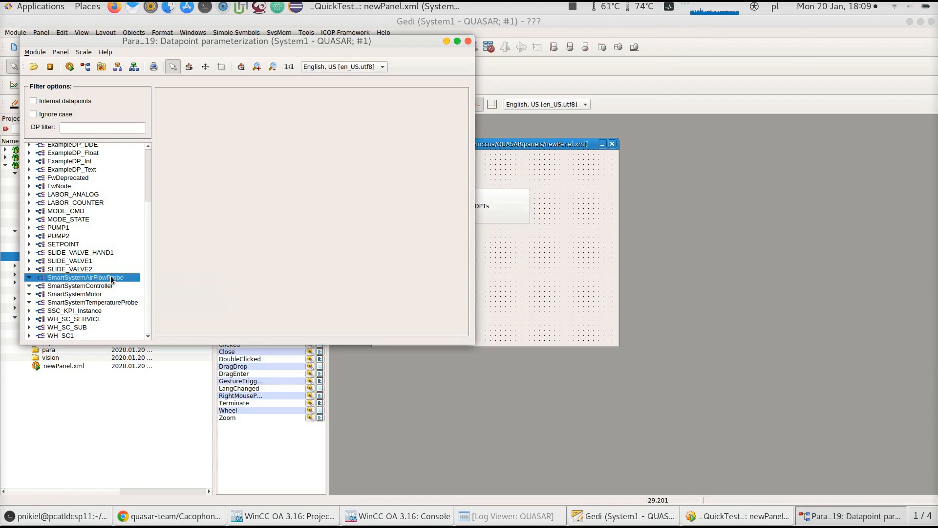
pyautogui.click(102, 286)
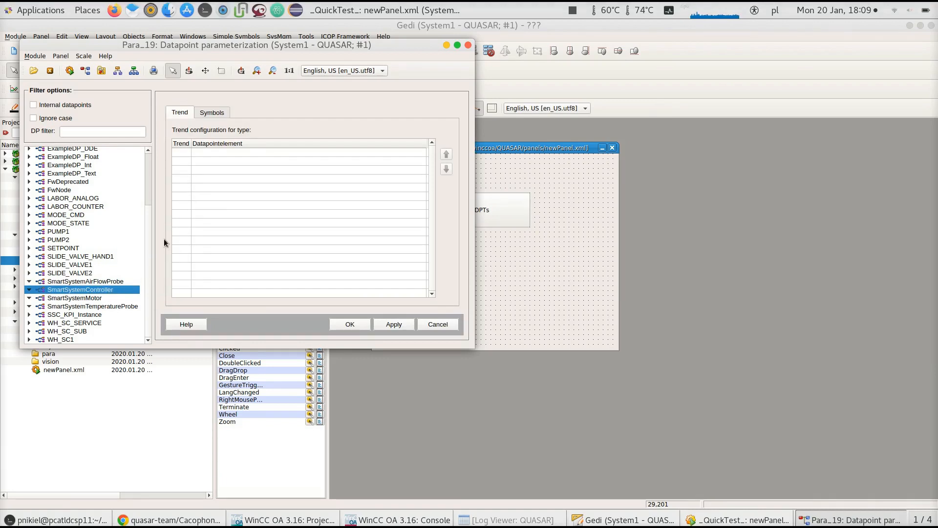
pyautogui.click(63, 295)
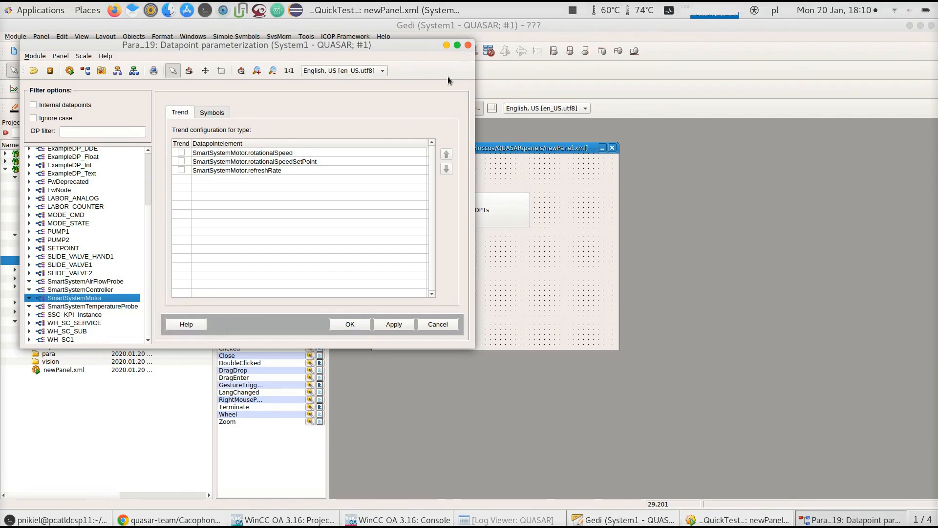
pyautogui.click(354, 321)
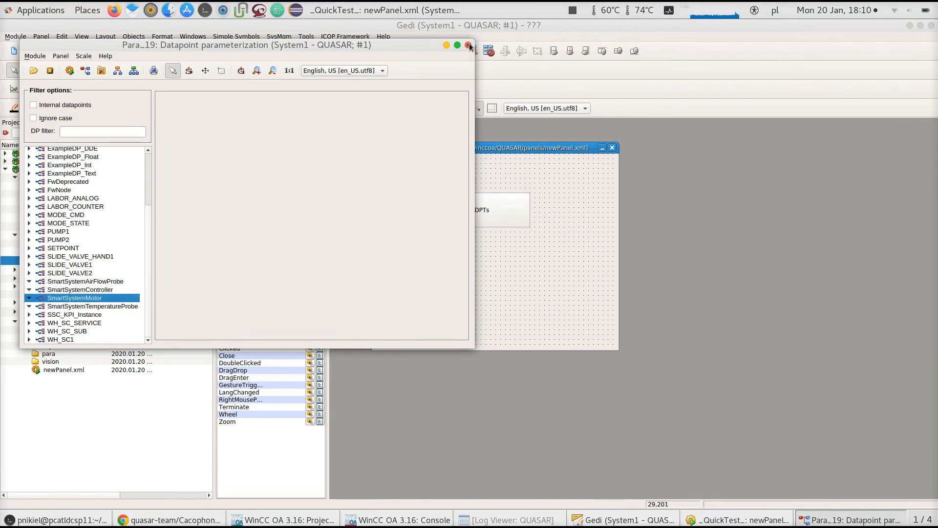
pyautogui.click(468, 45)
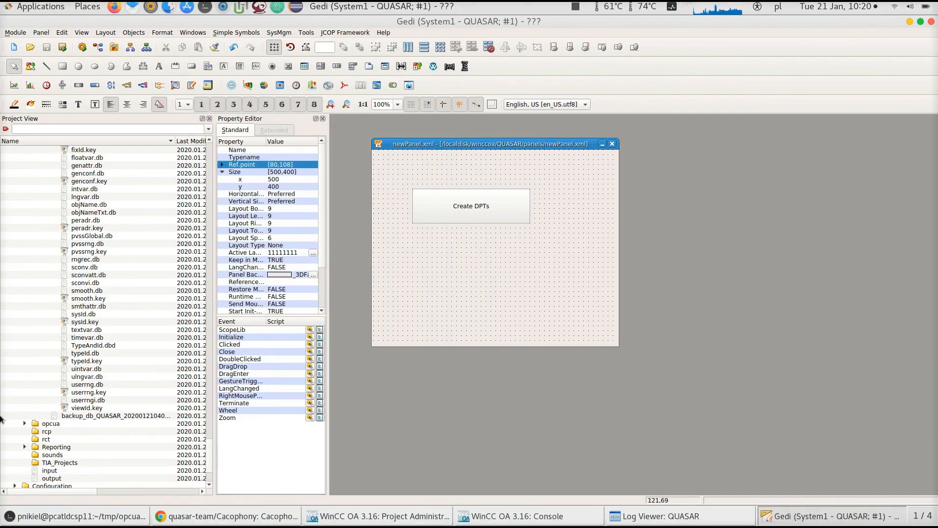
# Open the configParser.ctl library and jump to its parseConfig function
pyautogui.scroll(12, 93, 391)
pyautogui.scroll(15, 93, 386)
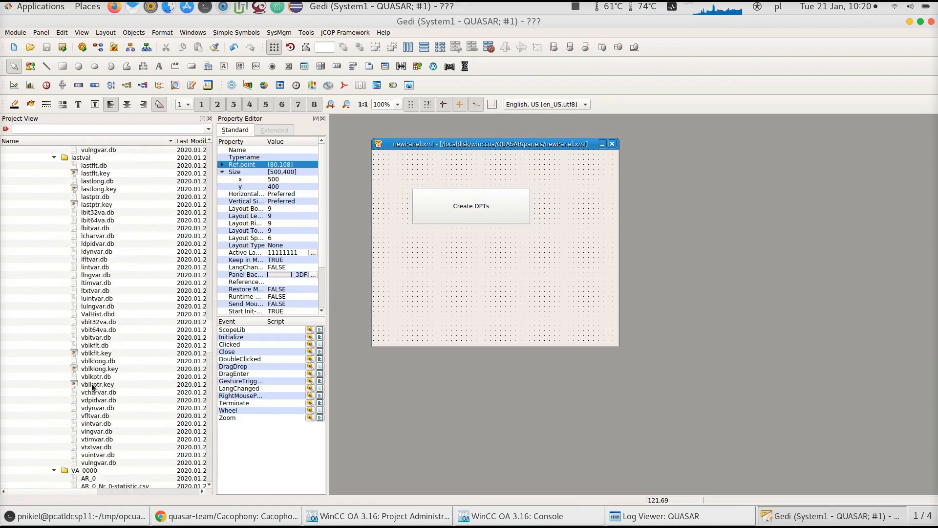
pyautogui.scroll(10, 92, 387)
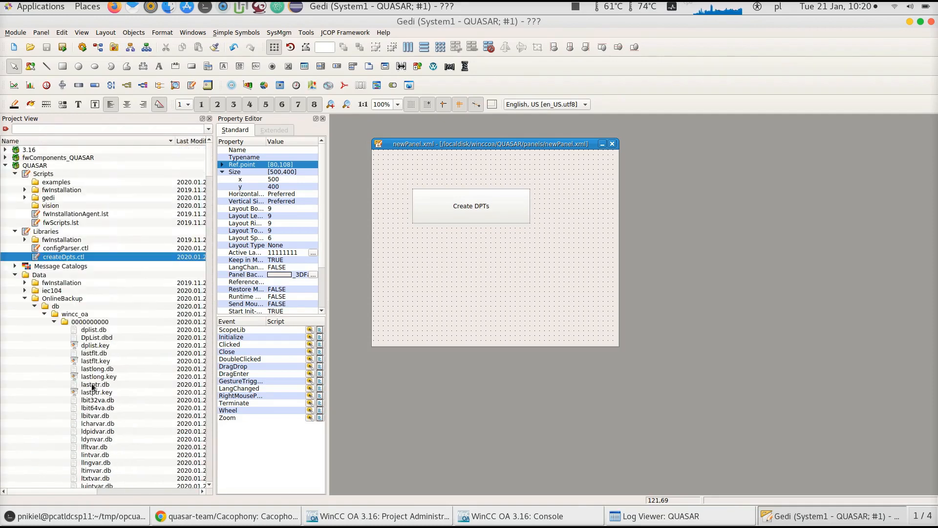
pyautogui.click(16, 275)
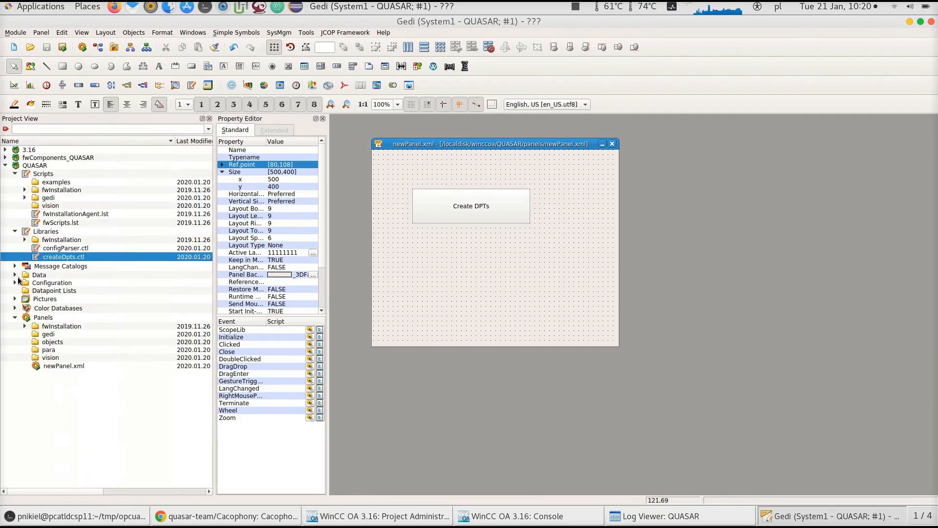
pyautogui.click(82, 255)
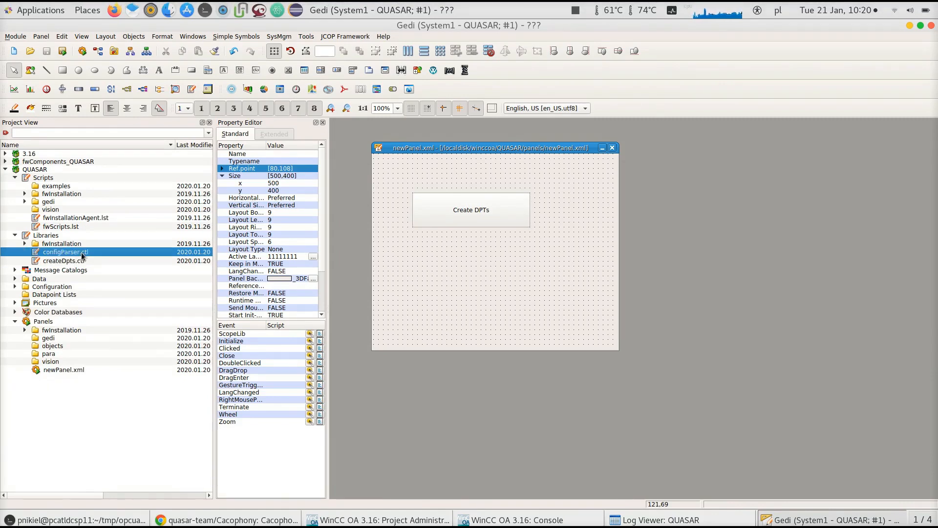
pyautogui.doubleClick(82, 255)
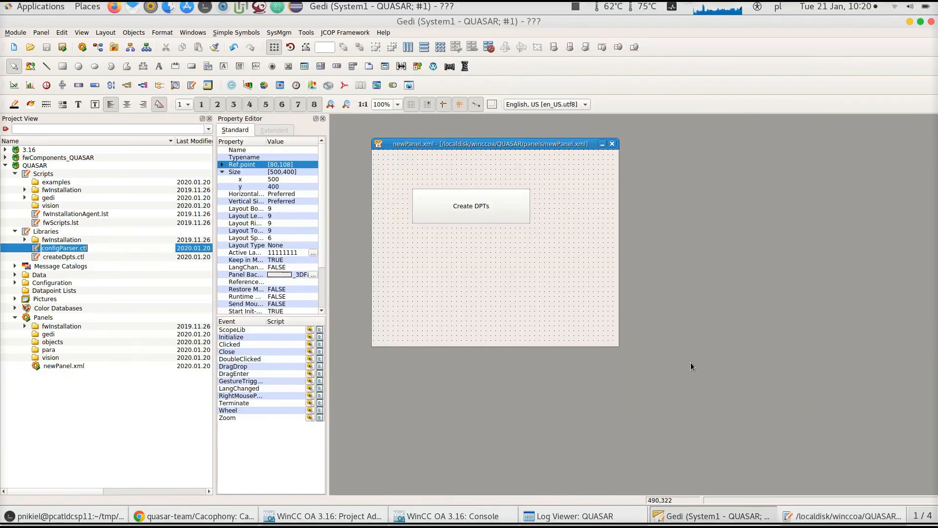
pyautogui.click(793, 520)
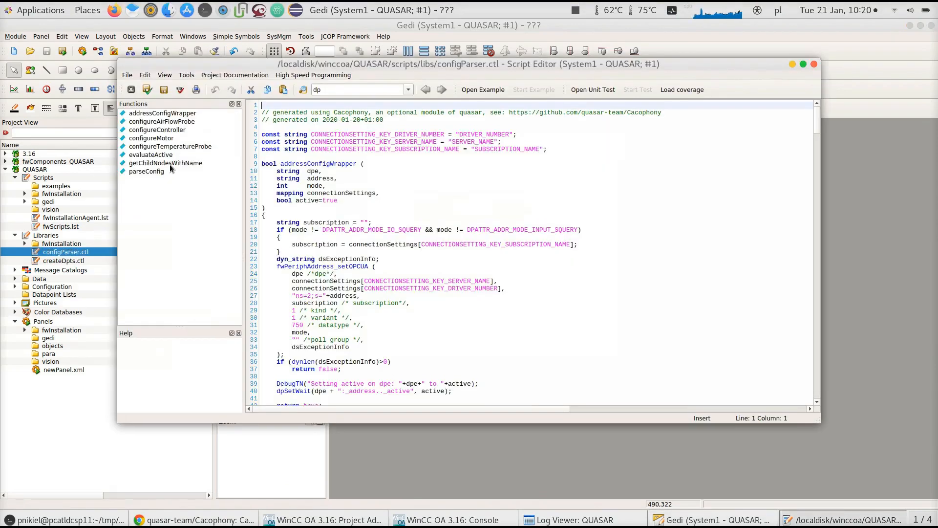
pyautogui.click(147, 172)
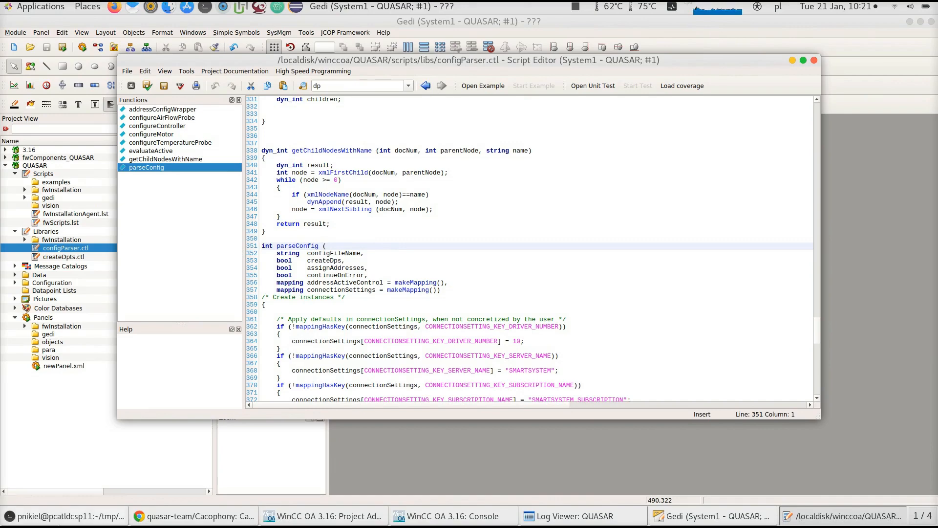
# Stop the running OPC UA server in the terminal and view config.xml with less
pyautogui.click(59, 516)
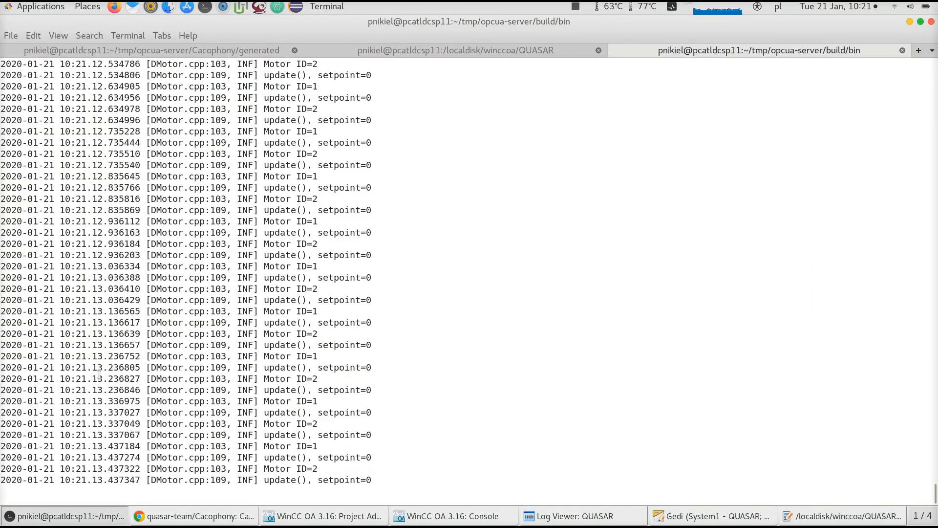
pyautogui.hotkey('ctrl', 'c')
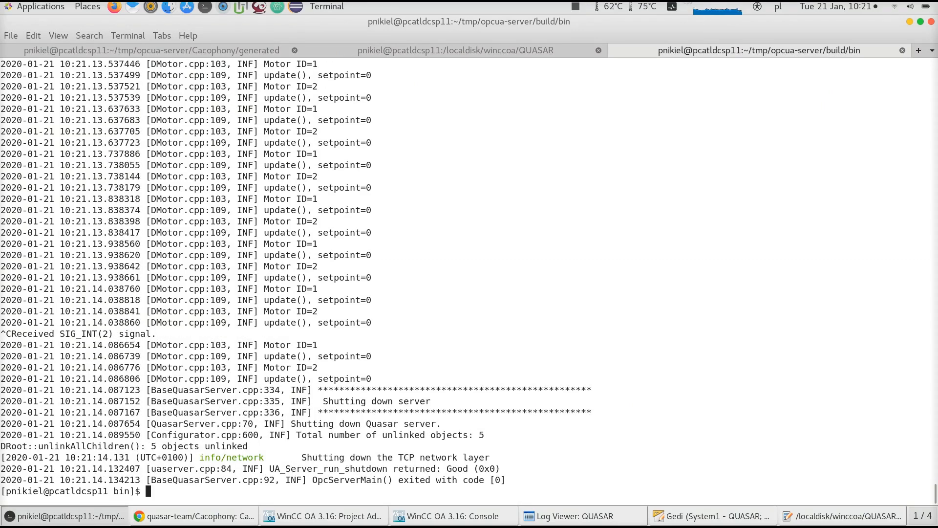
pyautogui.write('less config.xml')
pyautogui.press('Return')
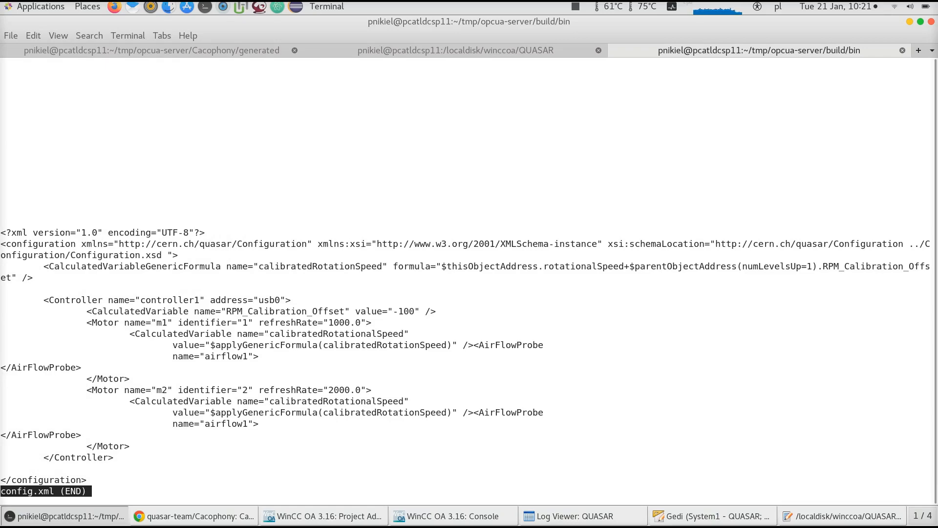
pyautogui.write('q')
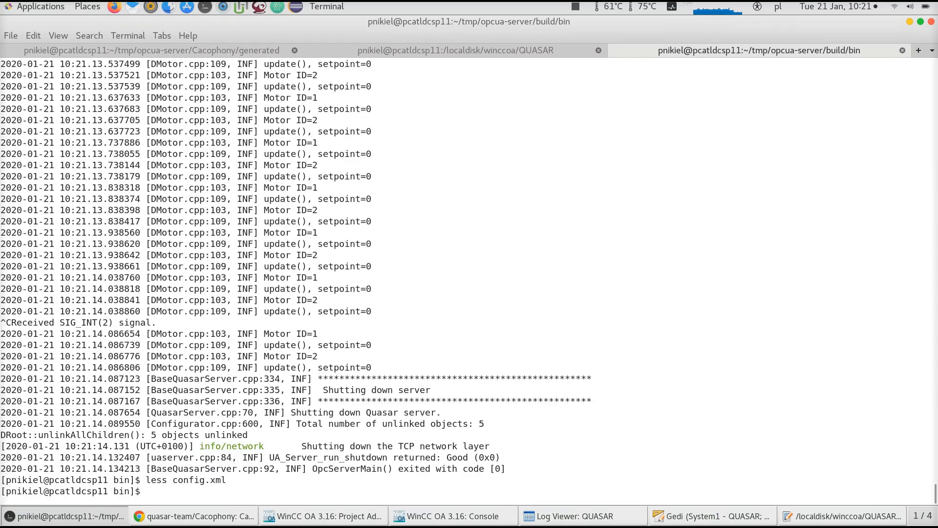
pyautogui.write('readlink -f config.xml')
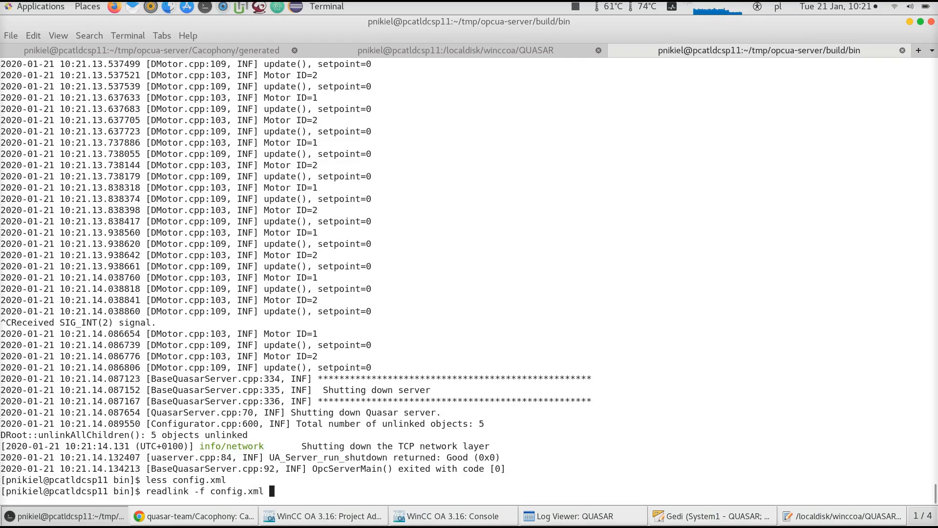
# Print the absolute path of config.xml with readlink -f
pyautogui.press('Return')
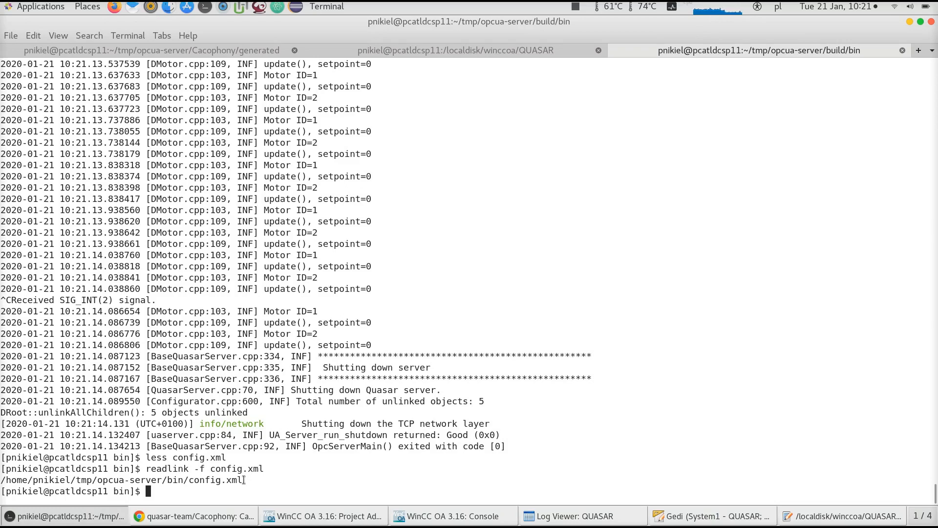
# Draw a second push button about 241 × 61 below the Create DPTs button on newPanel.xml
pyautogui.click(611, 518)
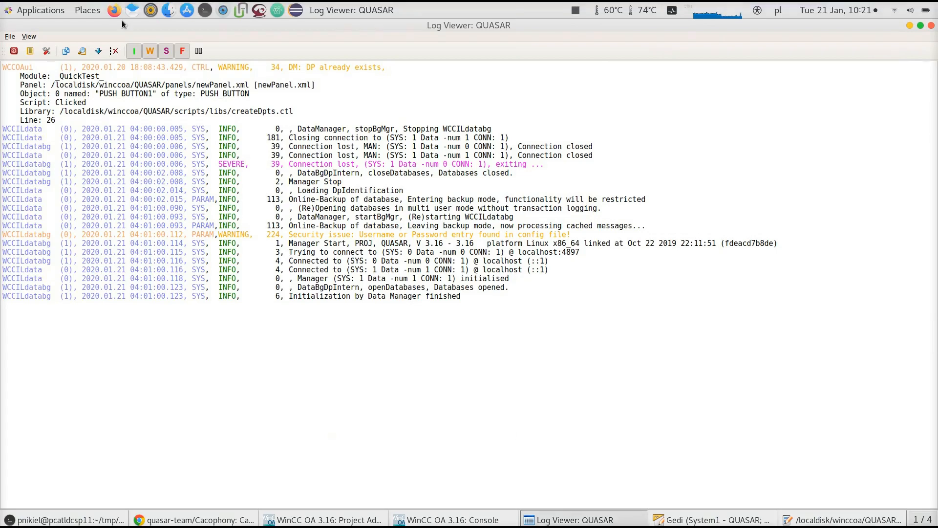
pyautogui.click(114, 46)
pyautogui.click(677, 520)
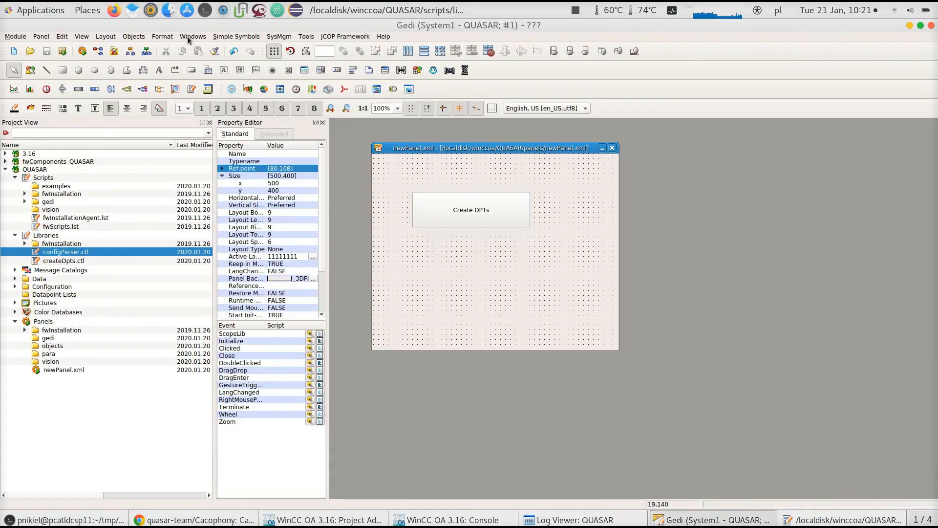
pyautogui.click(193, 73)
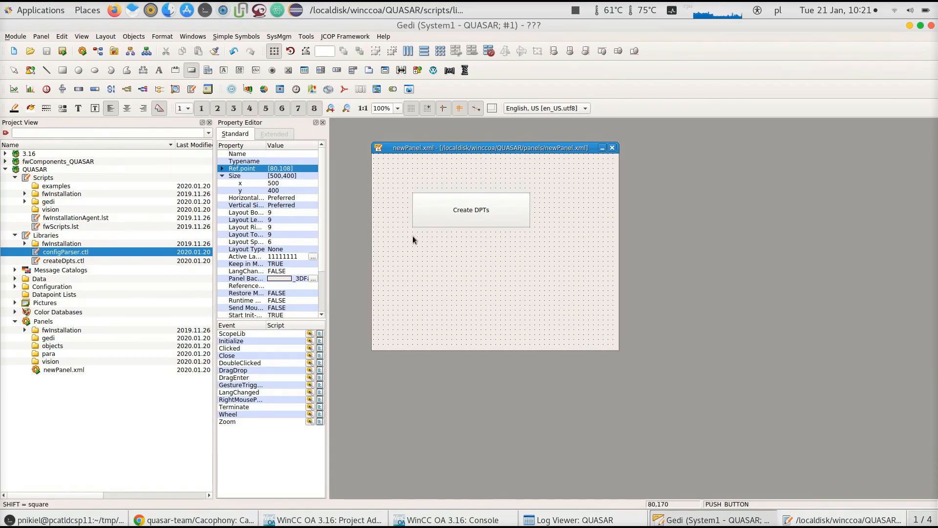
pyautogui.moveTo(412, 237); pyautogui.dragTo(530, 264)
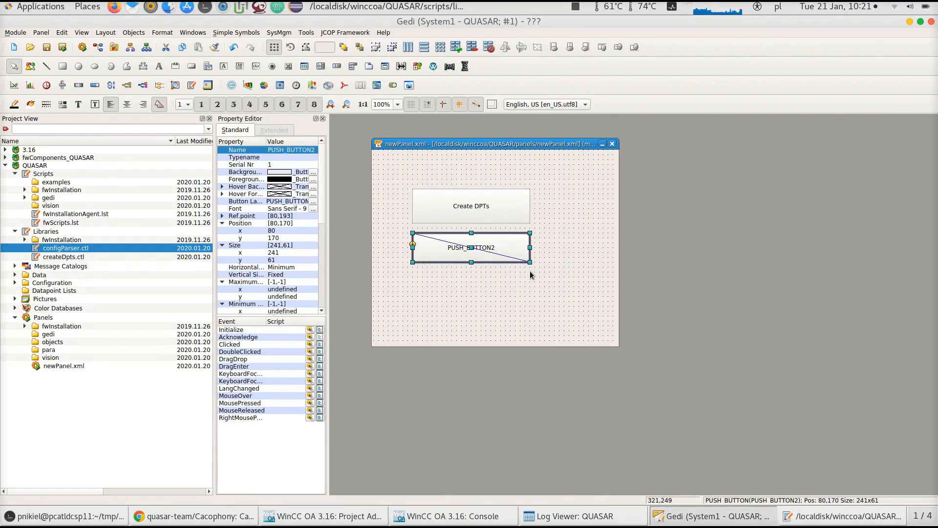
# Set the new button's text to "Parse config (create DPs, assign addresses)"
pyautogui.click(313, 206)
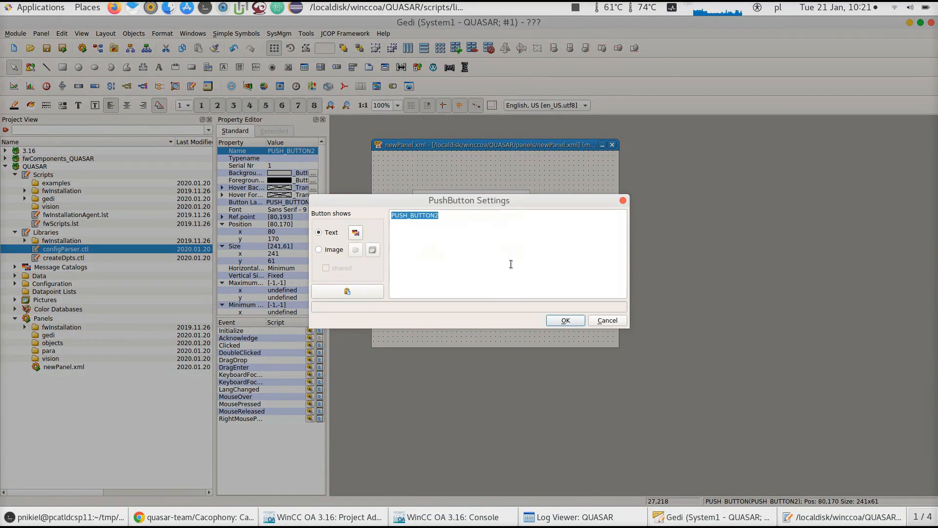
pyautogui.write('Parse config (')
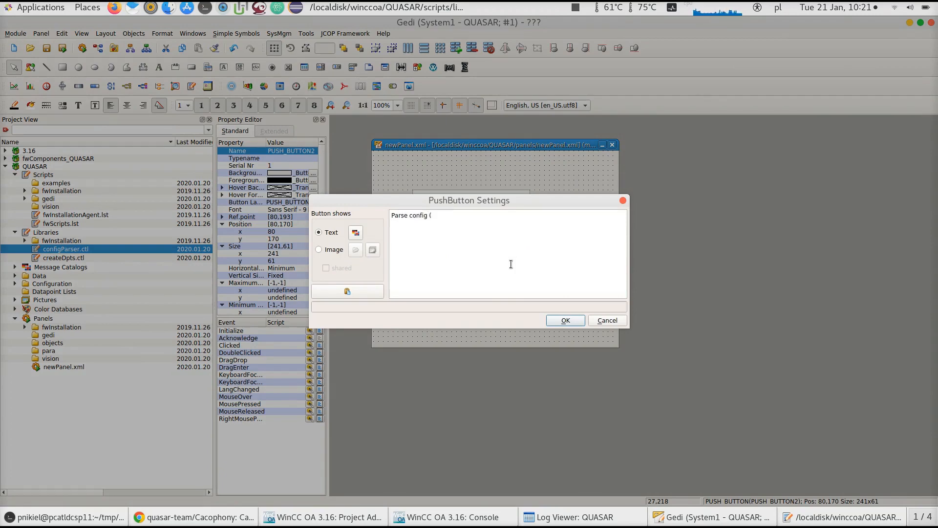
pyautogui.write('create DPs, assign addr')
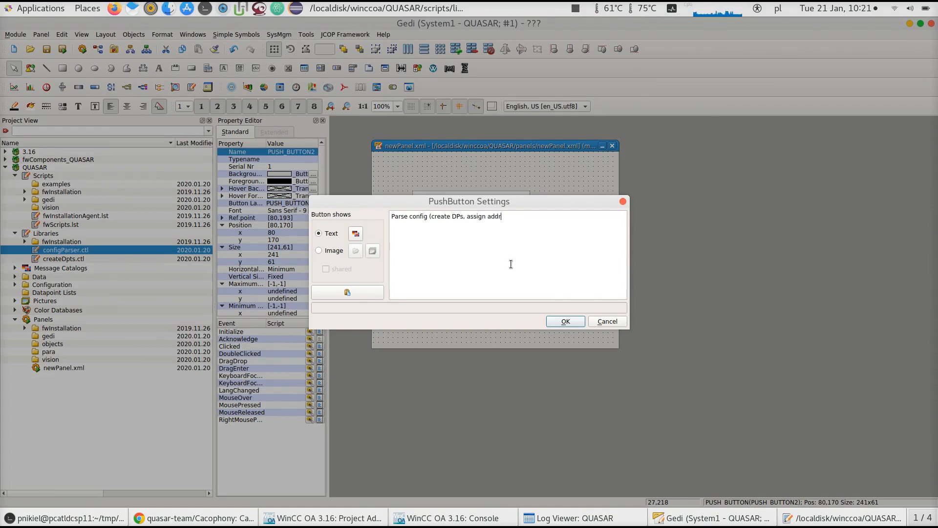
pyautogui.write('esses)')
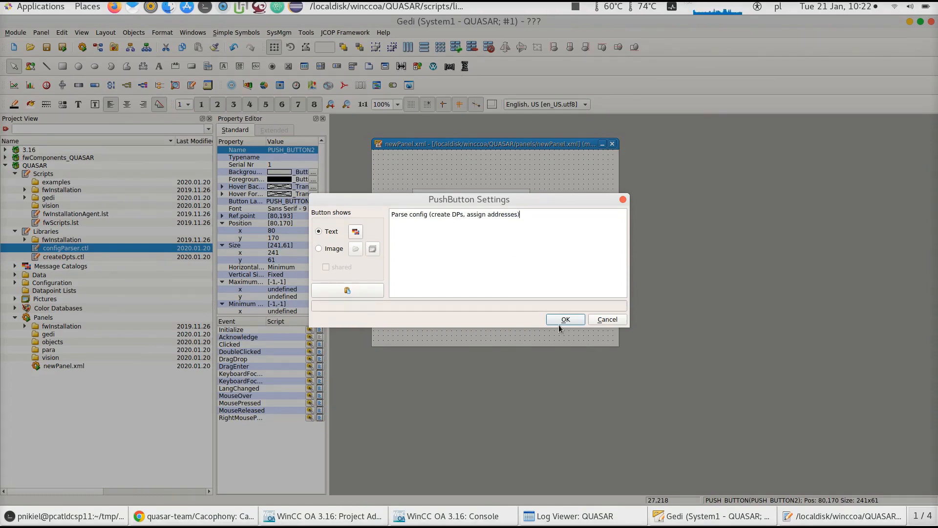
pyautogui.click(559, 321)
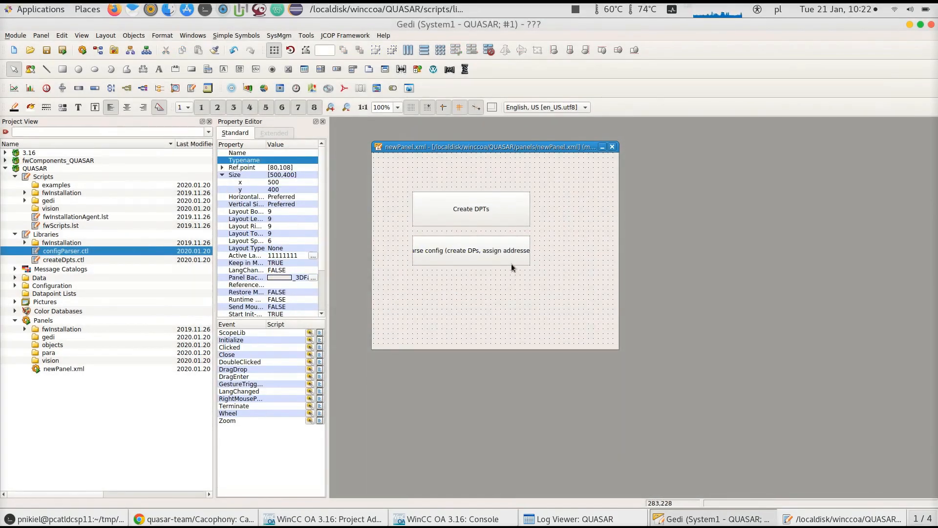
# Open the new button's Clicked event script and add #uses "configParser.ctl" at its top
pyautogui.click(511, 254)
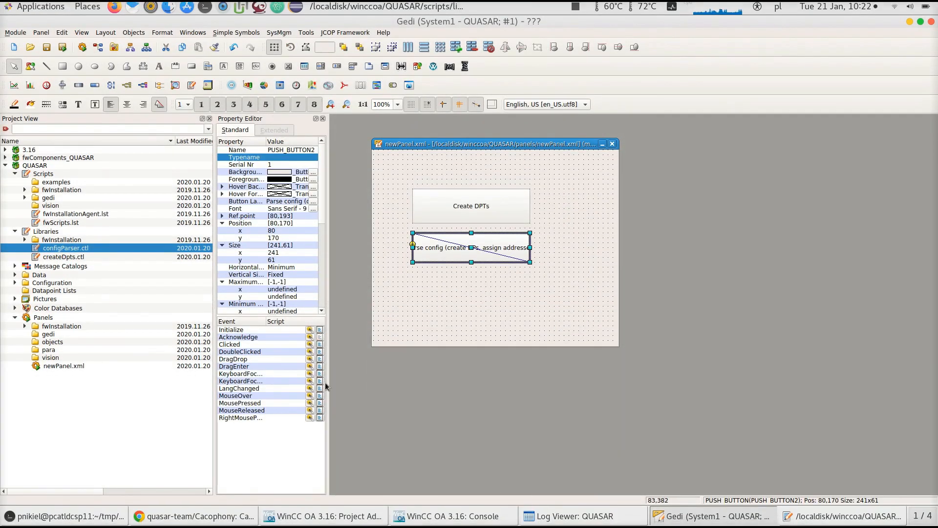
pyautogui.click(320, 344)
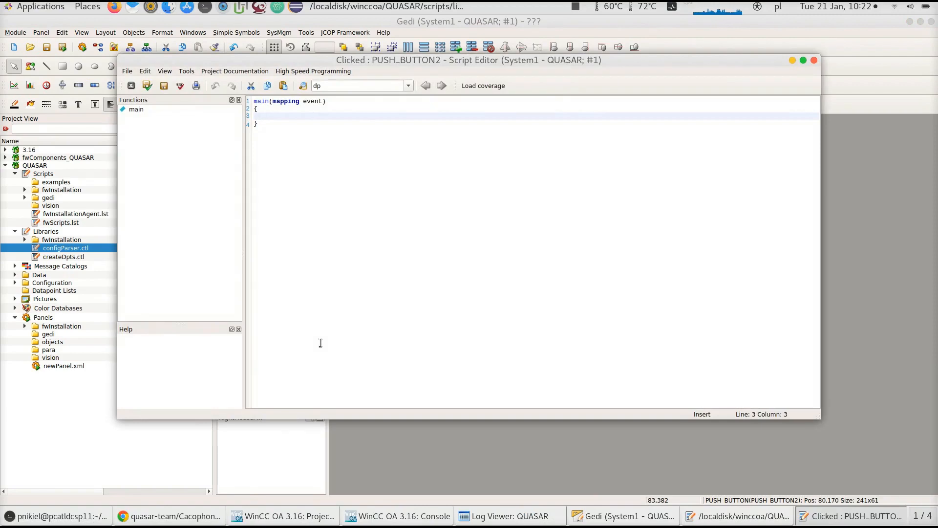
pyautogui.press('Up')
pyautogui.press('Up')
pyautogui.press('Home')
pyautogui.press('Return')
pyautogui.press('Return')
pyautogui.press('Up')
pyautogui.press('Up')
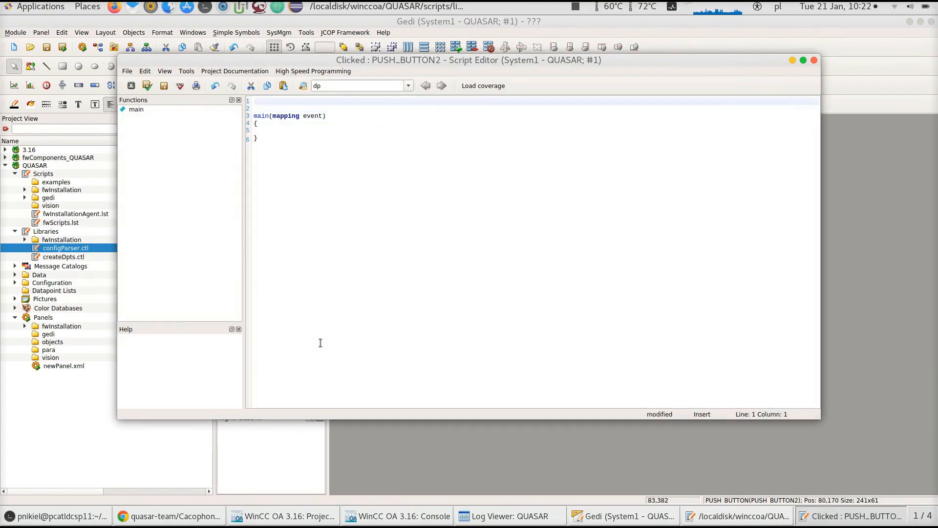
pyautogui.write('#uses "configParser.ctl"')
pyautogui.press('Down')
pyautogui.press('Down')
pyautogui.press('Down')
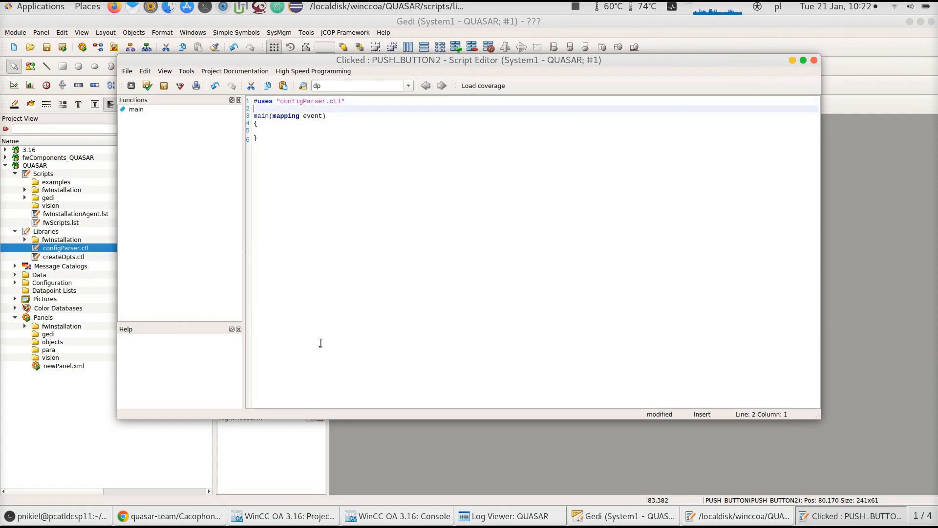
pyautogui.press('Down')
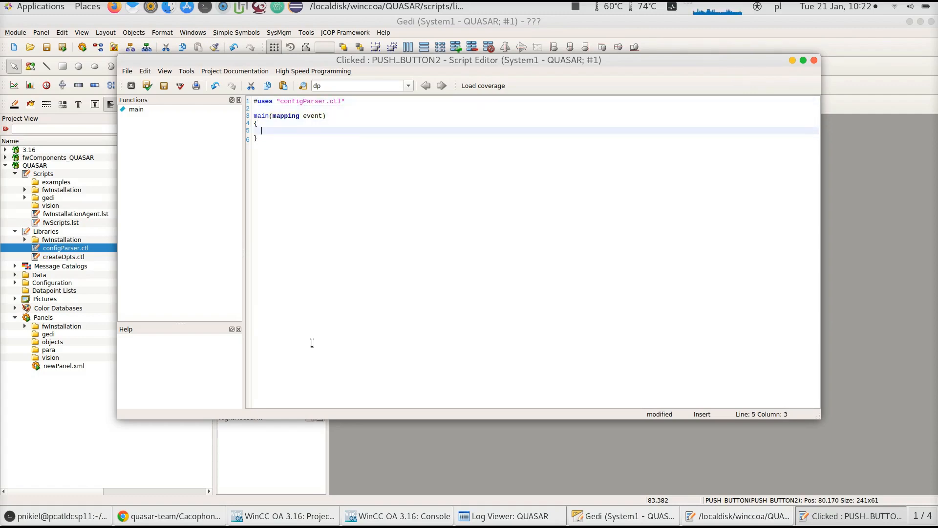
# Copy the parseConfig function signature from configParser.ctl into the body of the Clicked script's main
pyautogui.click(759, 521)
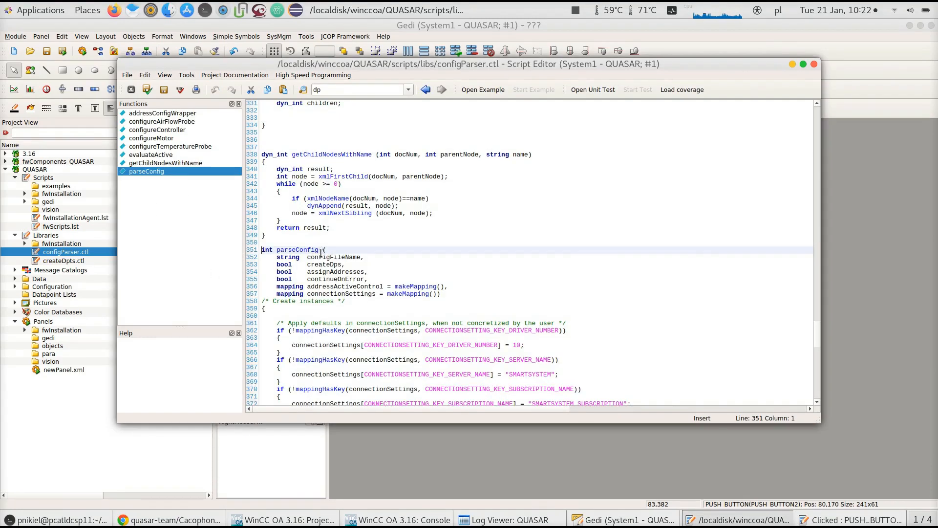
pyautogui.moveTo(442, 293); pyautogui.dragTo(178, 244)
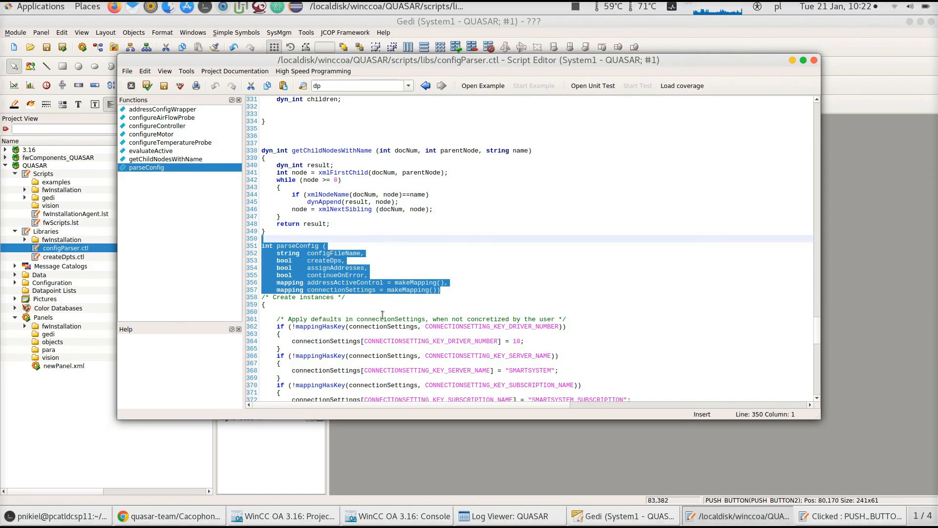
pyautogui.hotkey('ctrl', 'c')
pyautogui.click(850, 516)
pyautogui.hotkey('ctrl', 'v')
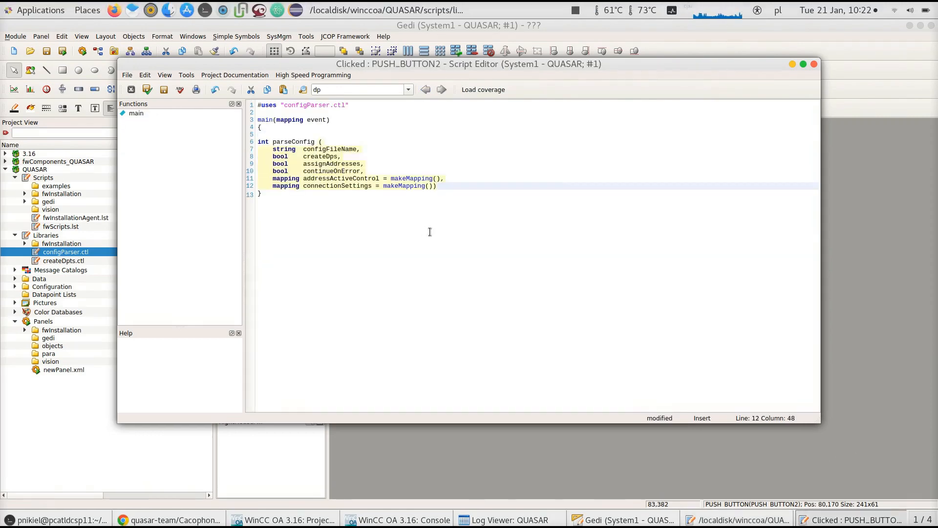
# Turn the pasted signature into a call by deleting the int return type and the string parameter type
pyautogui.click(273, 142)
pyautogui.press('BackSpace')
pyautogui.press('BackSpace')
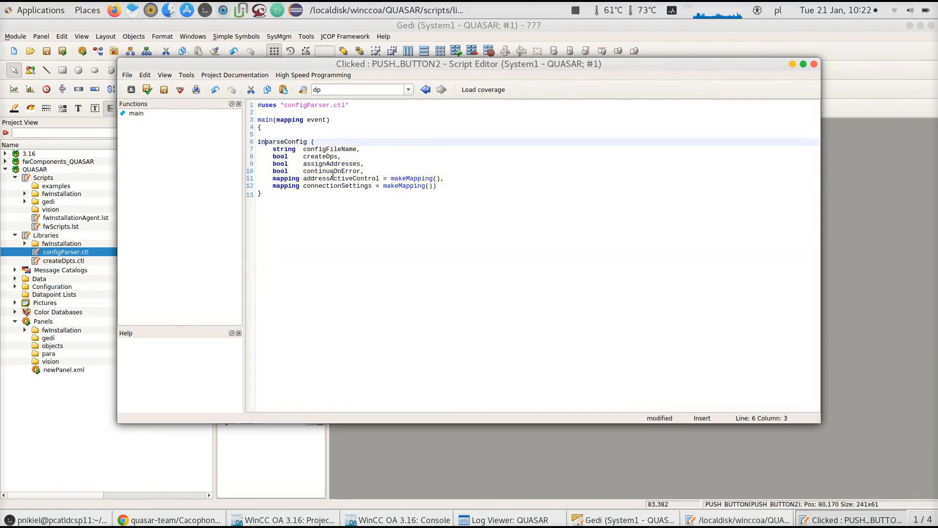
pyautogui.press('BackSpace')
pyautogui.press('BackSpace')
pyautogui.moveTo(303, 149); pyautogui.dragTo(286, 149)
pyautogui.press('BackSpace')
pyautogui.press('BackSpace')
pyautogui.press('BackSpace')
pyautogui.press('BackSpace')
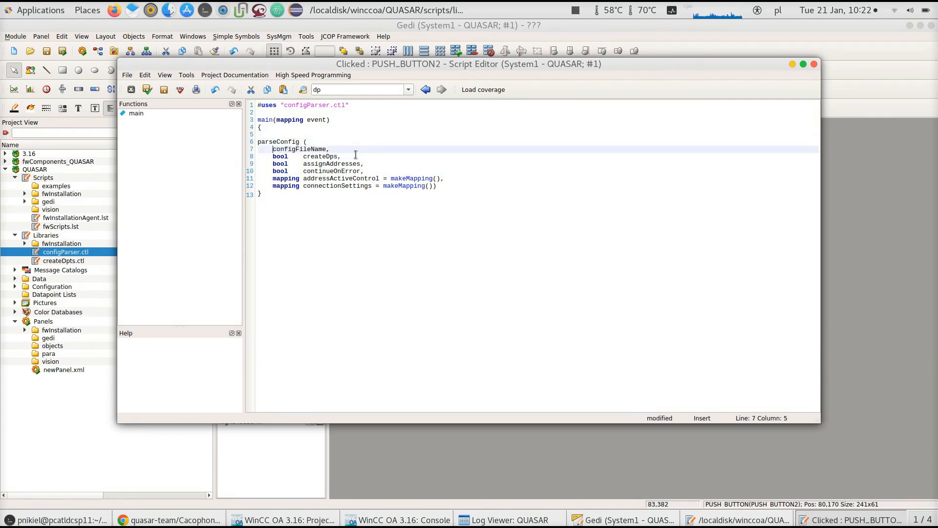
# Pass "/home/pnikiel/tmp/opcua-server/bin/config.xml" as the first argument, commenting out configFileName
pyautogui.write('"')
pyautogui.hotkey('alt', 'Tab')
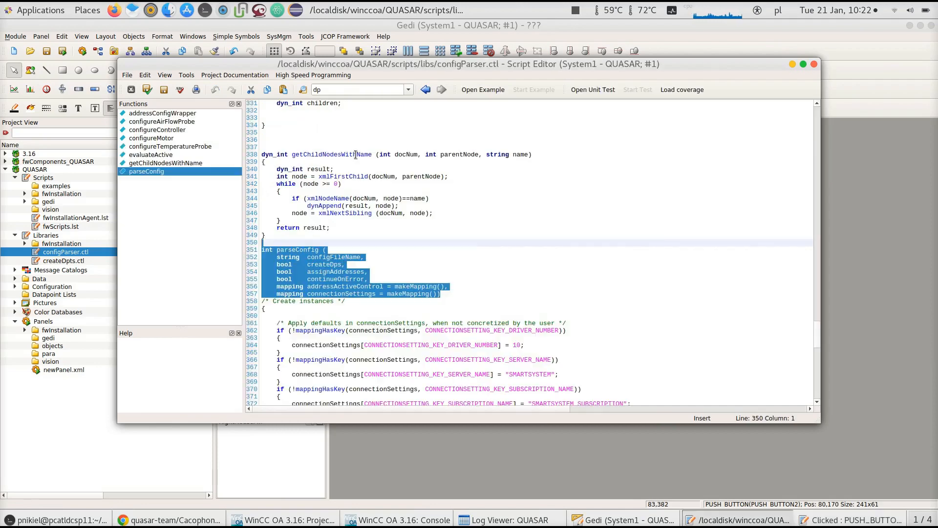
pyautogui.hotkey('alt', 'Tab')
pyautogui.click(58, 516)
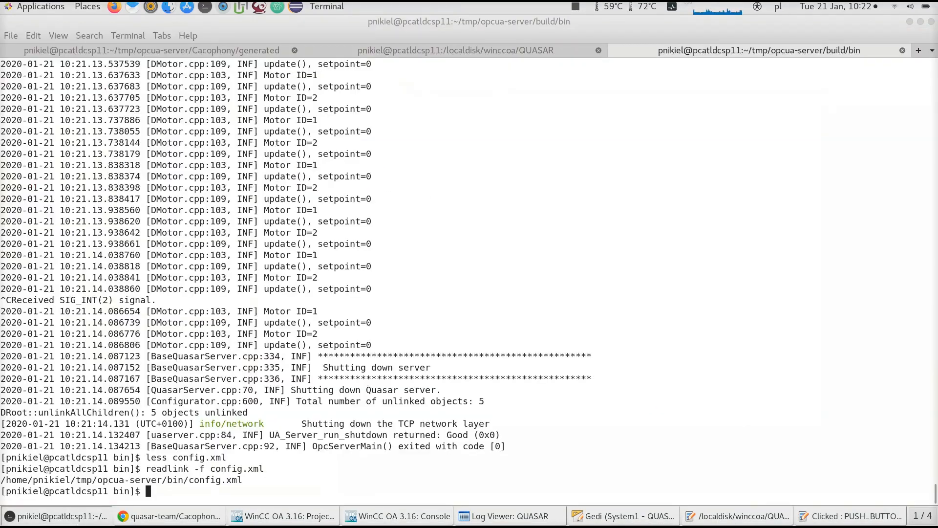
pyautogui.moveTo(241, 481); pyautogui.dragTo(1, 480)
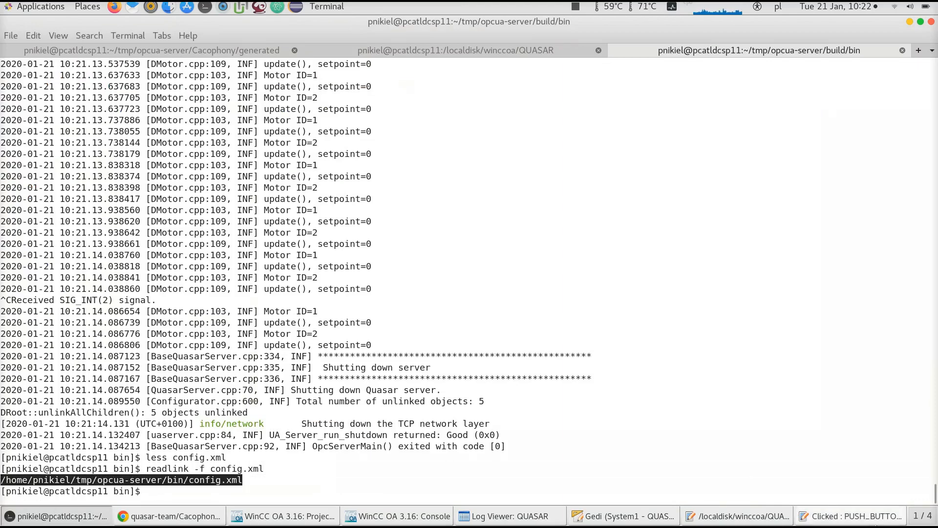
pyautogui.click(850, 516)
pyautogui.hotkey('ctrl', 'v')
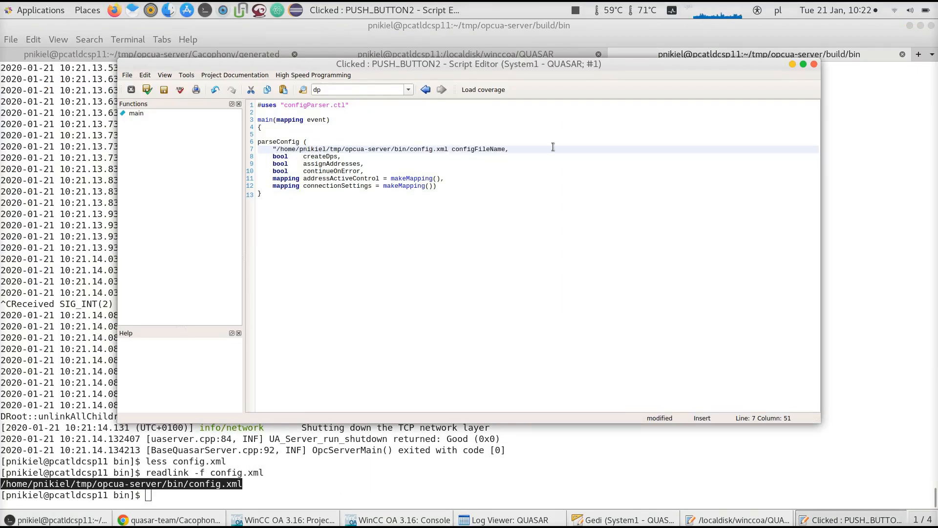
pyautogui.write('" /')
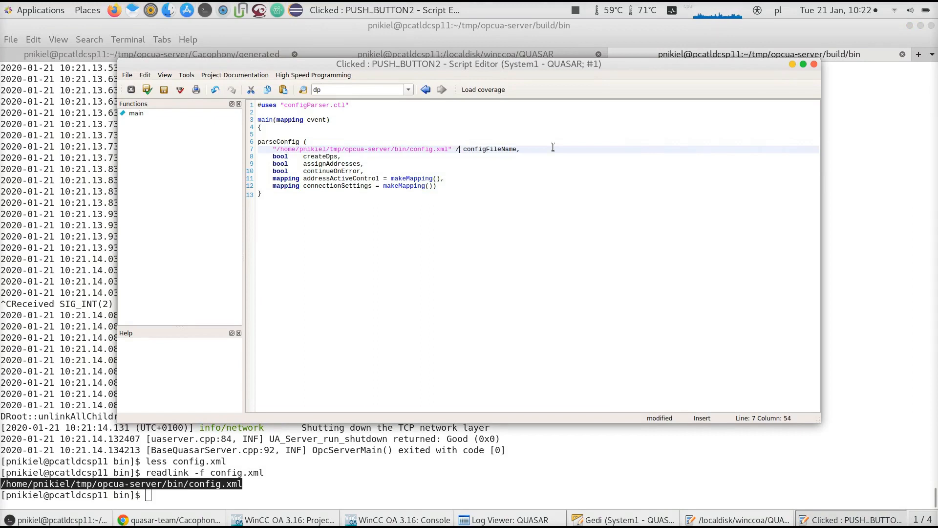
pyautogui.write('*')
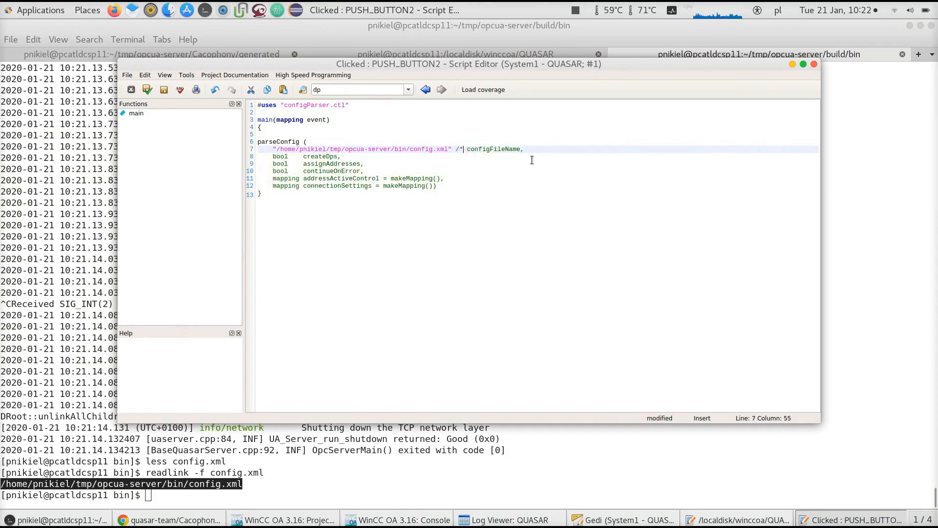
pyautogui.click(520, 149)
pyautogui.write('*/')
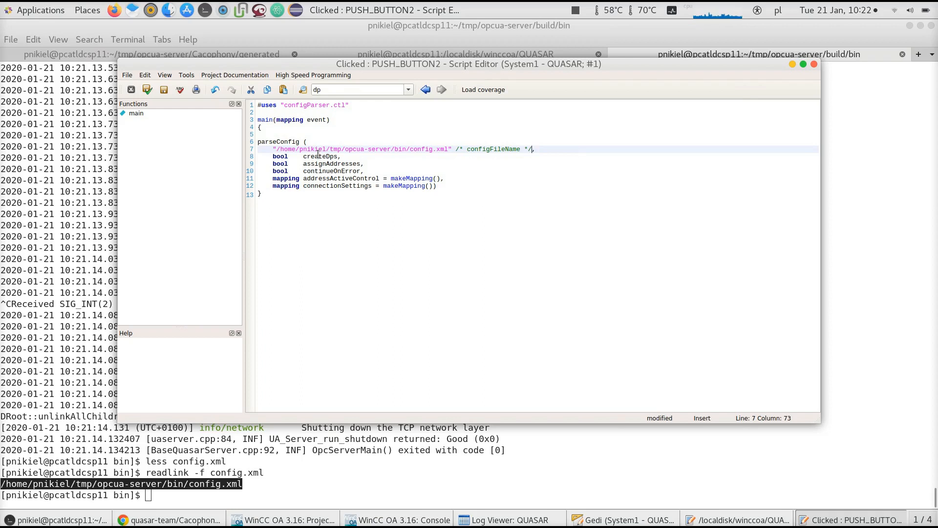
# Pass true for createDps and assignAddresses, commenting out their parameter names
pyautogui.doubleClick(284, 157)
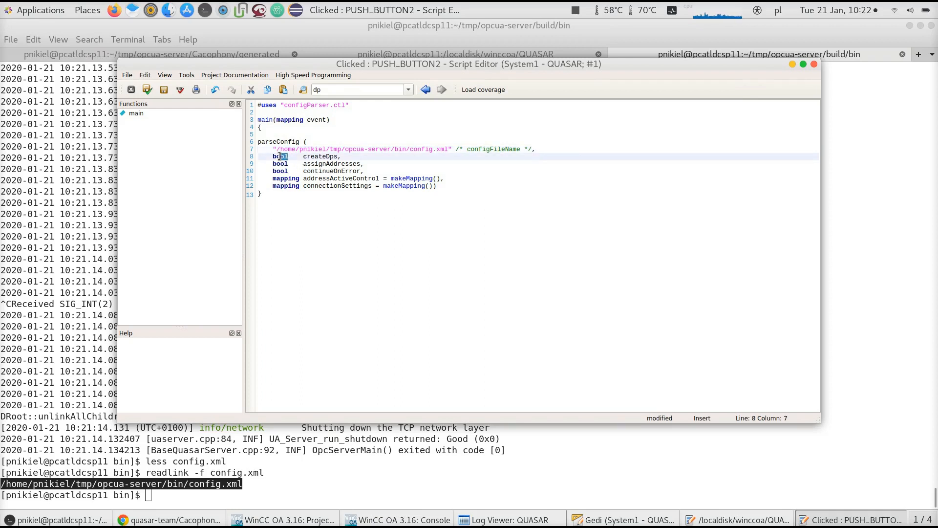
pyautogui.write('true ')
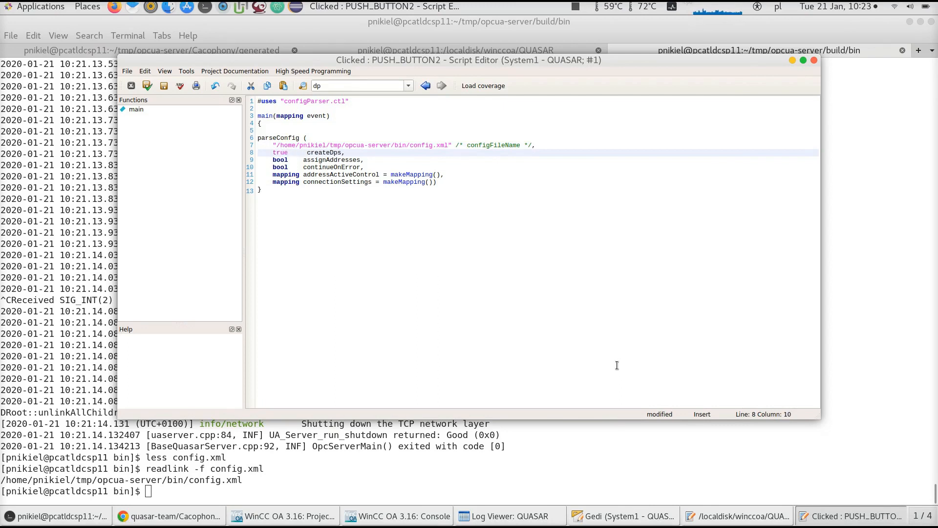
pyautogui.write('/*')
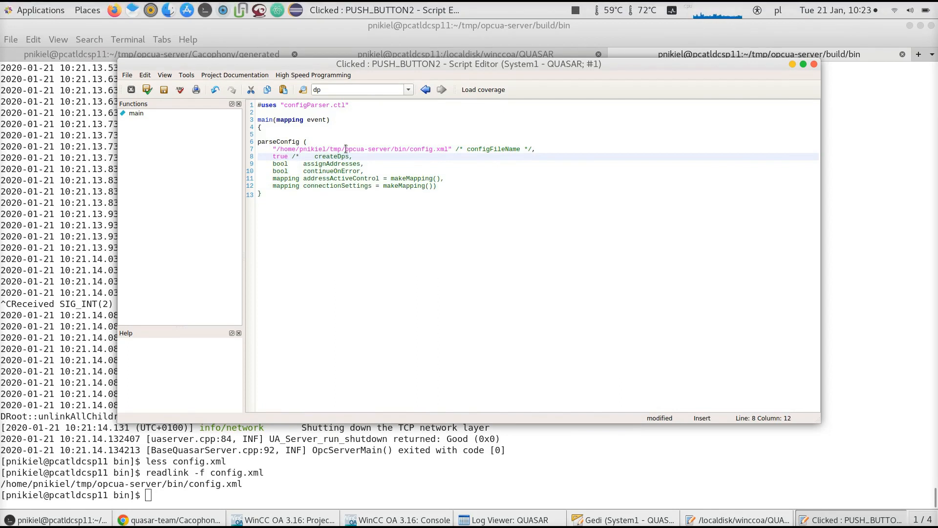
pyautogui.click(349, 157)
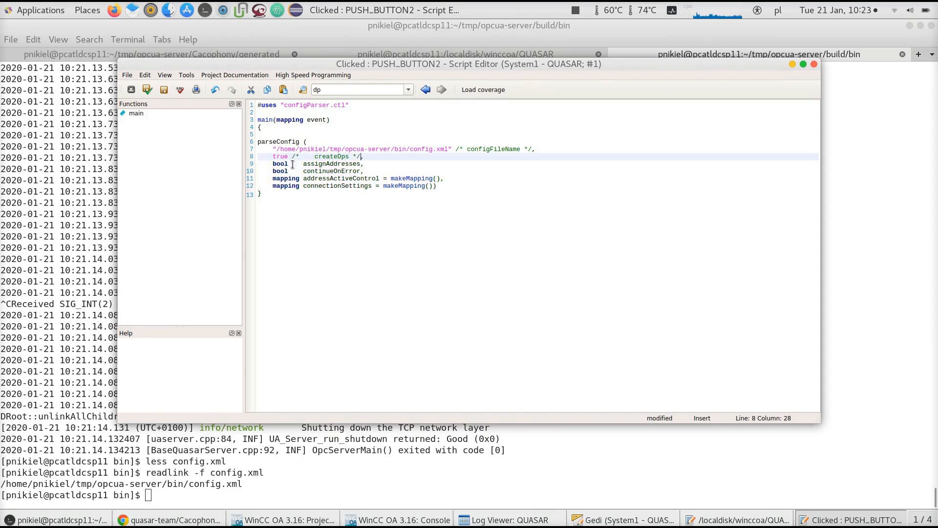
pyautogui.moveTo(289, 164); pyautogui.dragTo(274, 164)
pyautogui.write('true ')
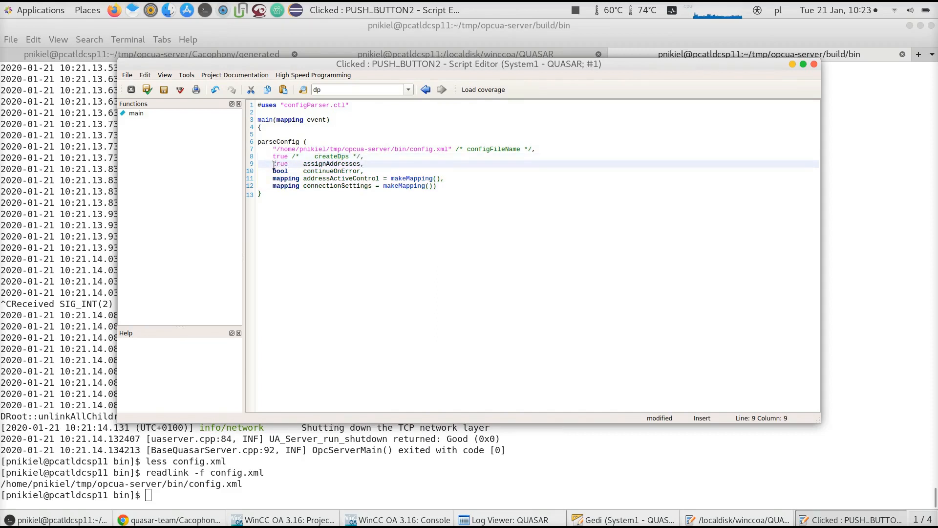
pyautogui.write('/*')
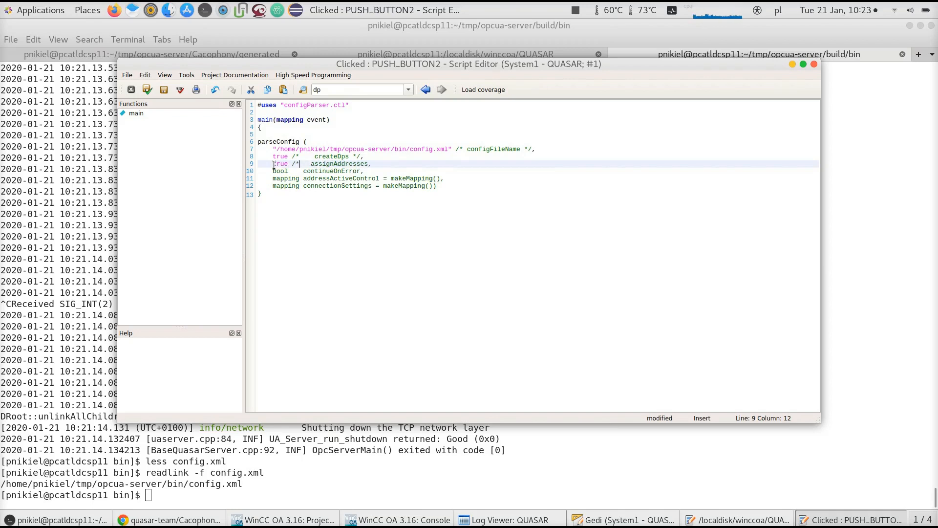
pyautogui.click(367, 166)
pyautogui.write('*/')
# Pass true for continueOnError, commenting out its parameter name
pyautogui.press('Down')
pyautogui.press('Left')
pyautogui.press('Left')
pyautogui.press('Left')
pyautogui.press('Left')
pyautogui.press('Left')
pyautogui.press('Left')
pyautogui.press('Left')
pyautogui.press('Left')
pyautogui.press('Left')
pyautogui.press('Left')
pyautogui.press('Left')
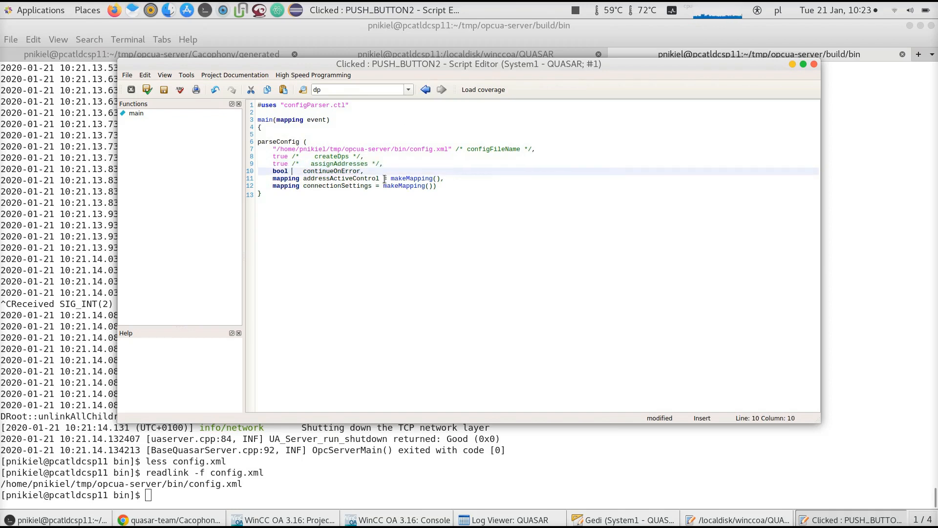
pyautogui.press('BackSpace')
pyautogui.press('BackSpace')
pyautogui.press('BackSpace')
pyautogui.press('BackSpace')
pyautogui.write('true /*')
pyautogui.press('End')
pyautogui.press('Left')
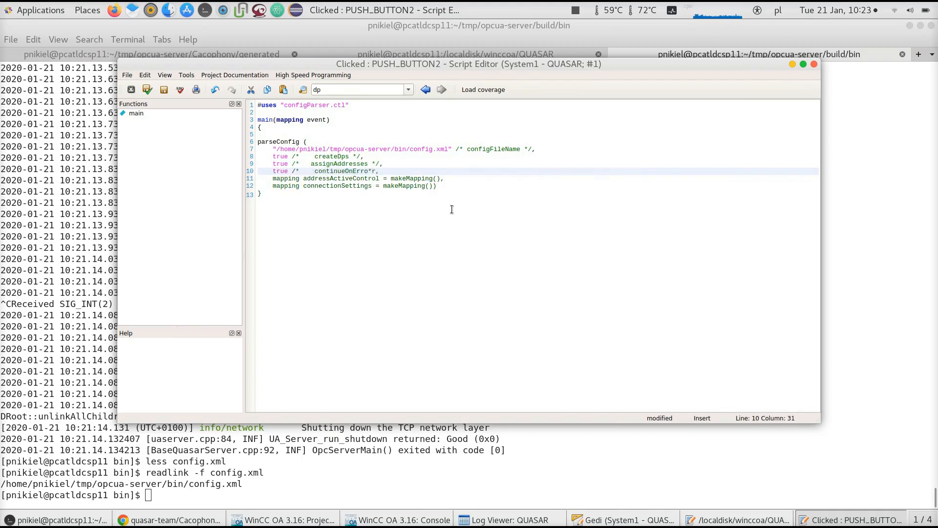
pyautogui.write('*/')
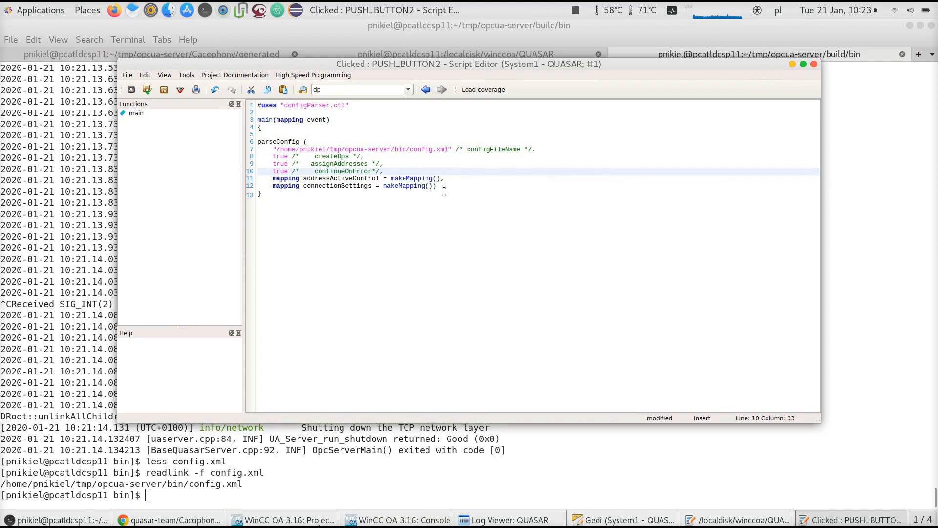
# Delete the two mapping parameter lines, close the parseConfig call with ");" and save the script
pyautogui.click(435, 191)
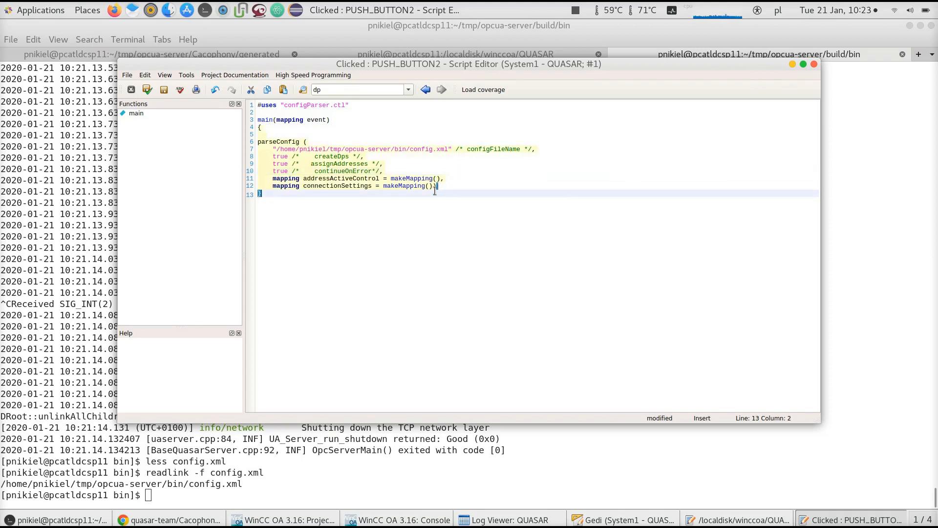
pyautogui.click(446, 185)
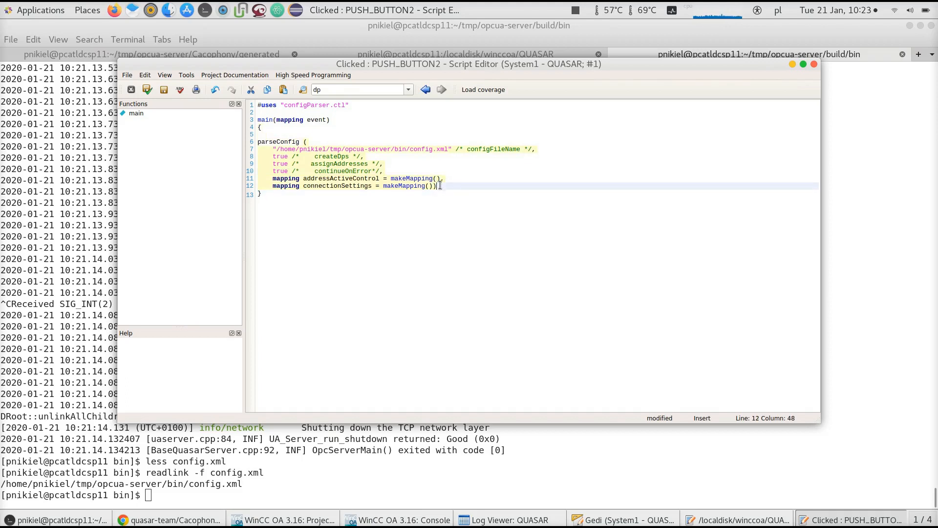
pyautogui.moveTo(440, 186); pyautogui.dragTo(255, 180)
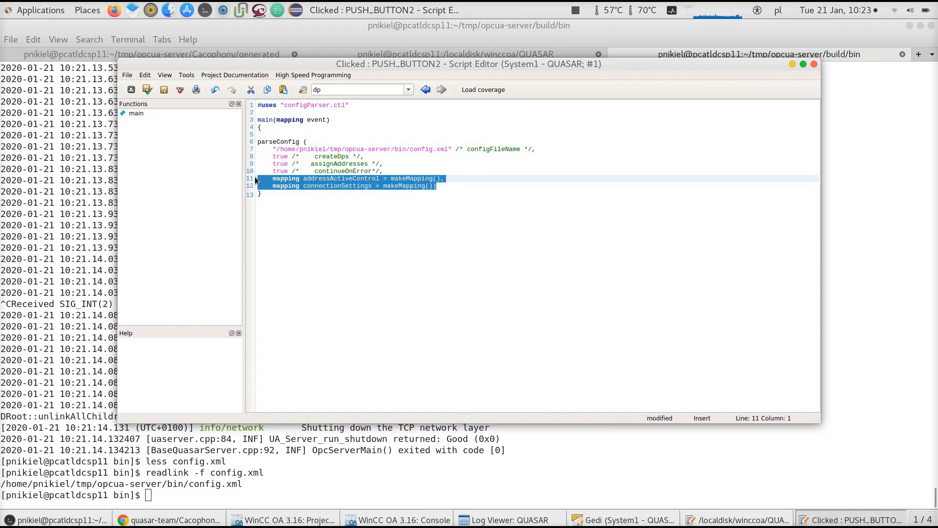
pyautogui.press('BackSpace')
pyautogui.press('BackSpace')
pyautogui.write(');')
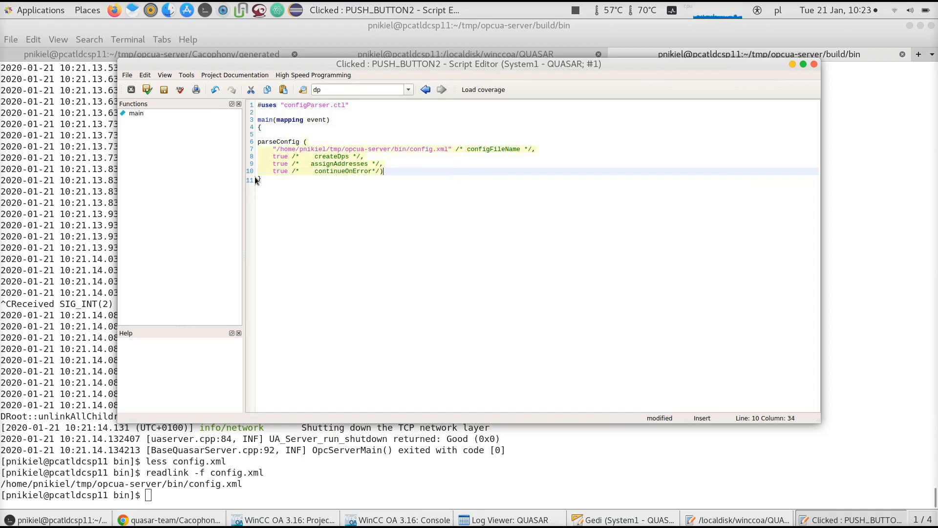
pyautogui.click(168, 93)
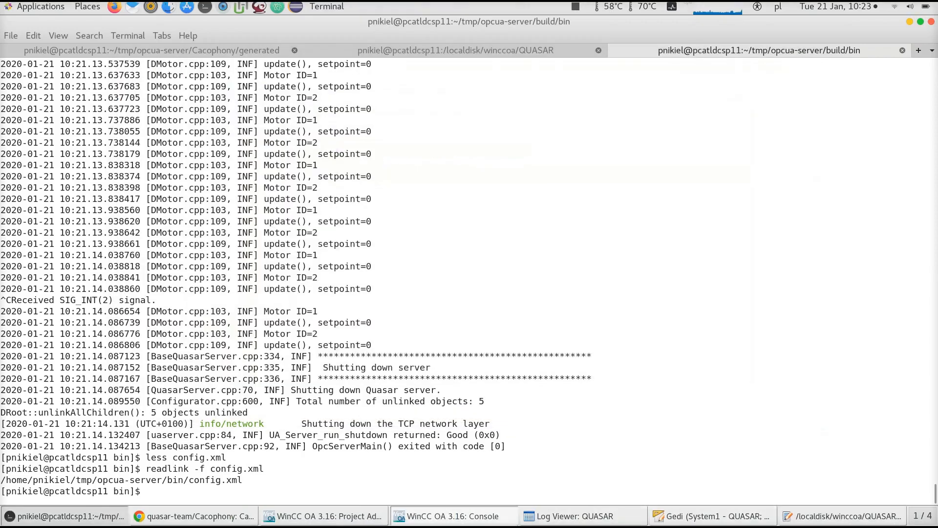
pyautogui.click(469, 516)
pyautogui.click(557, 516)
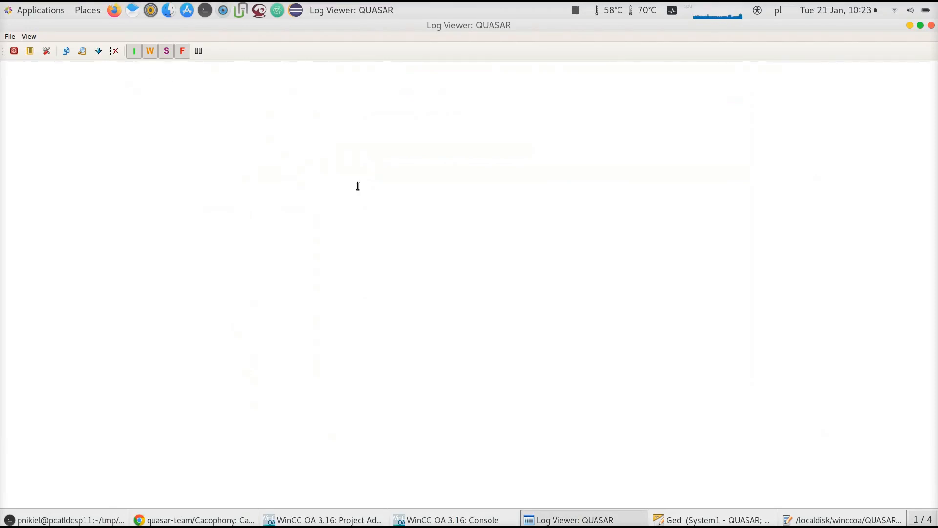
pyautogui.click(741, 515)
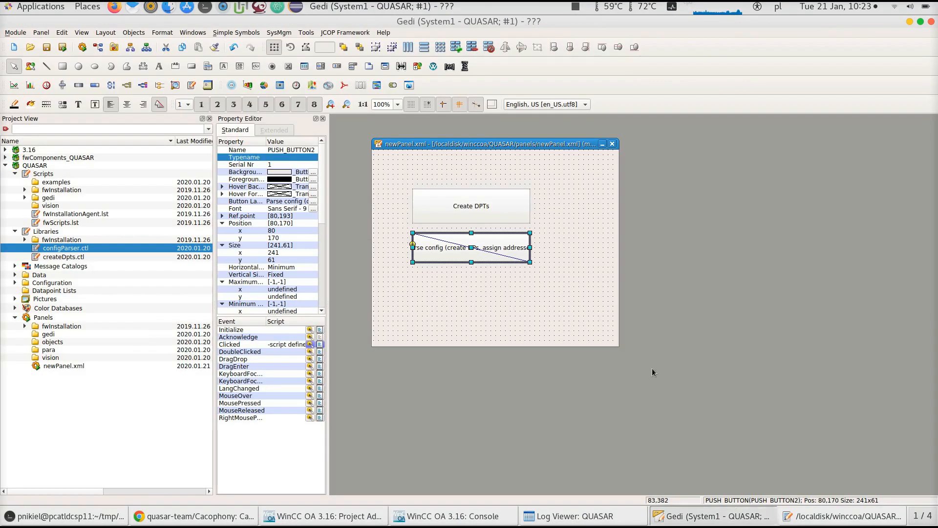
pyautogui.click(597, 278)
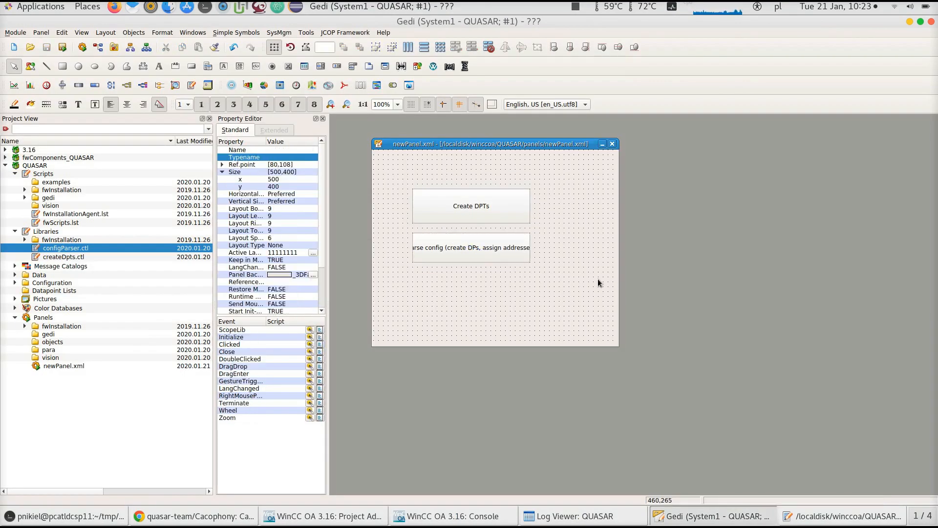
pyautogui.hotkey('alt', 'Tab')
# Restart the OPC UA server in the terminal by recalling ./OpcUaServer from the command history
pyautogui.click(29, 516)
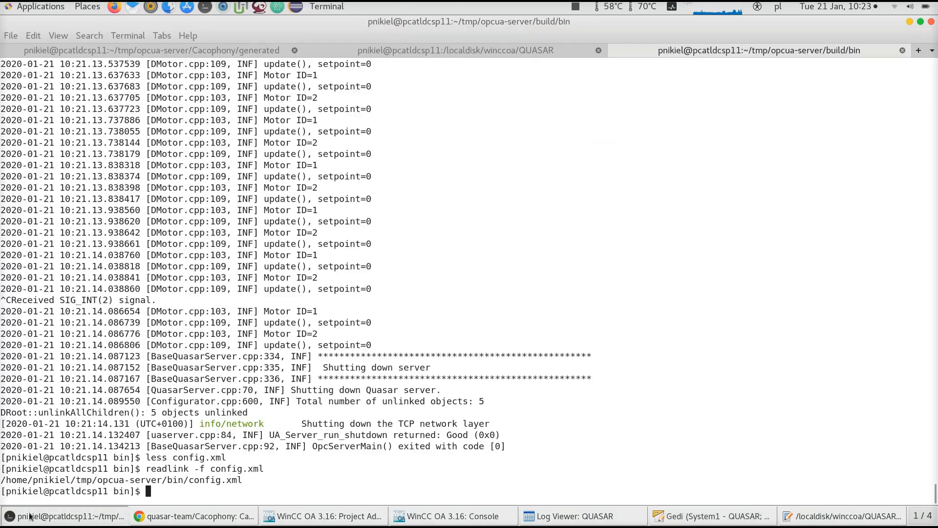
pyautogui.press('Up')
pyautogui.press('Return')
pyautogui.press('Up')
pyautogui.press('Up')
pyautogui.press('Up')
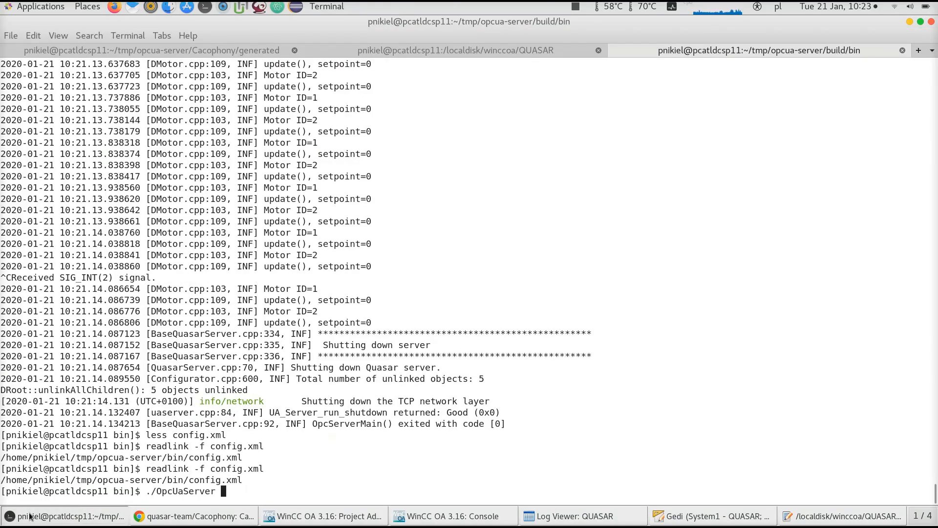
pyautogui.press('Return')
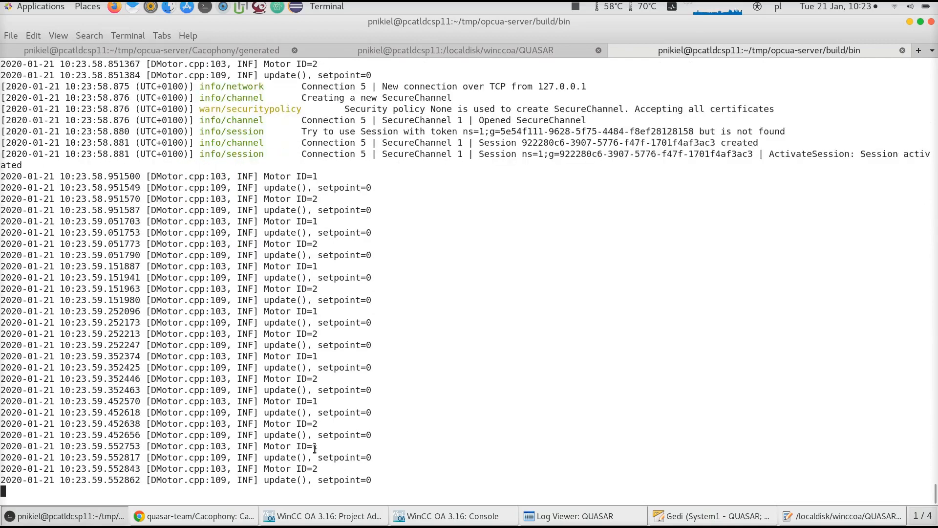
# Launch newPanel.xml in QuickTest mode and review the driver and script messages in the Log Viewer
pyautogui.click(556, 519)
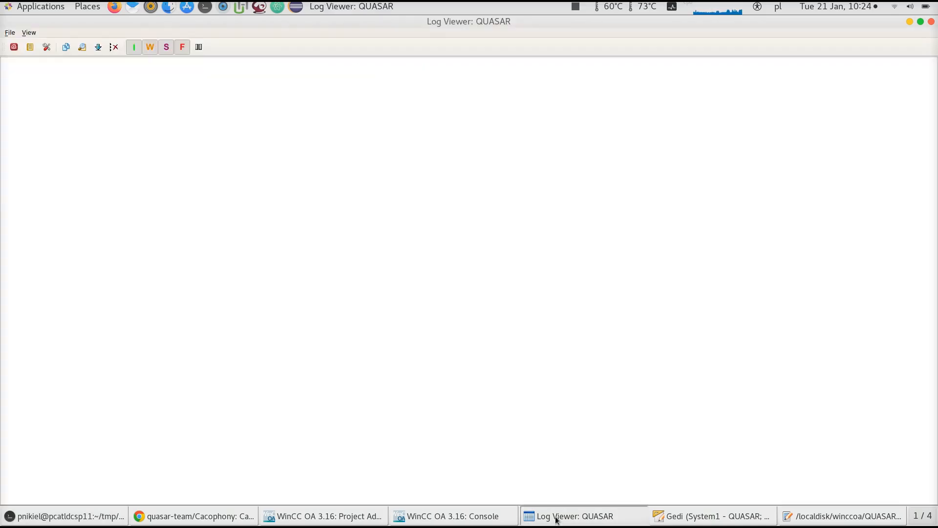
pyautogui.click(556, 521)
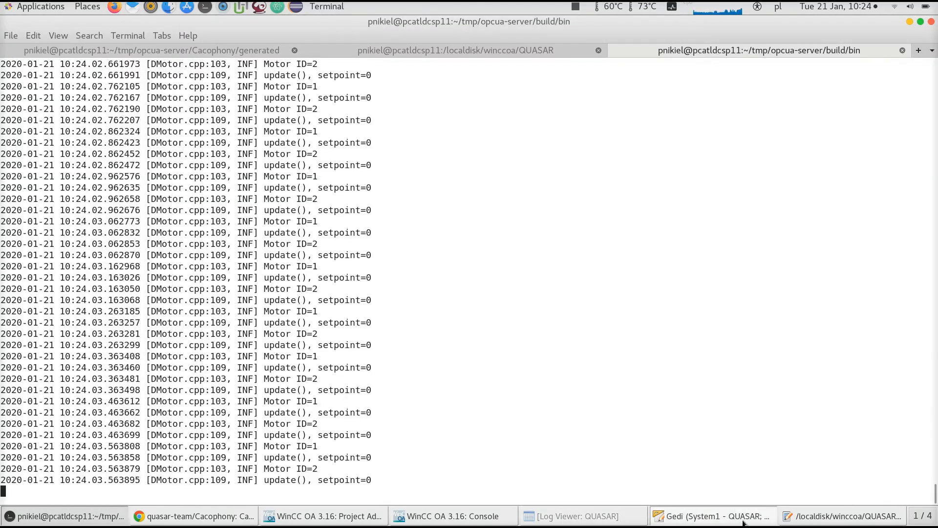
pyautogui.click(713, 516)
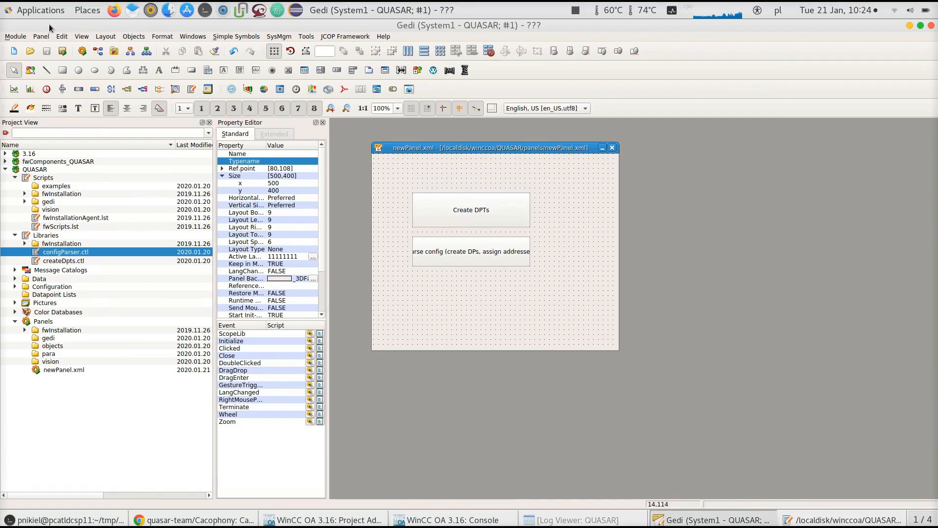
pyautogui.click(63, 47)
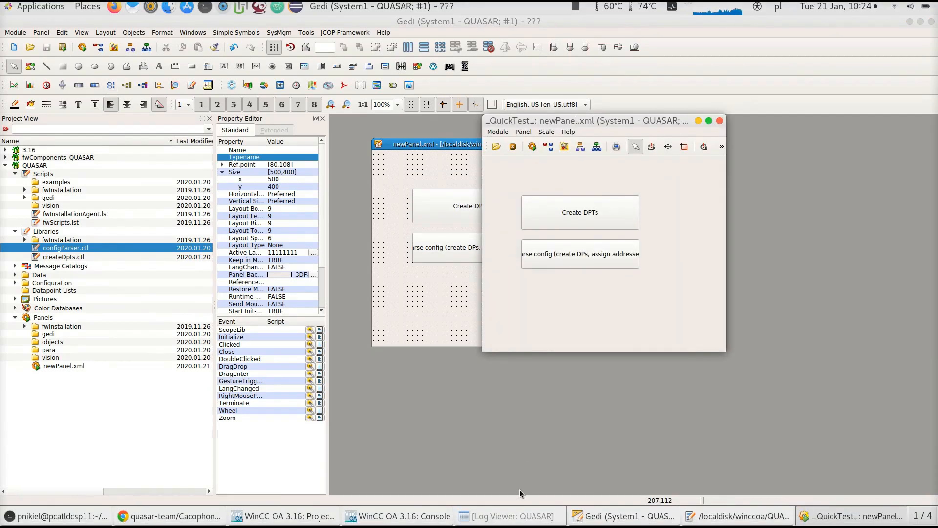
pyautogui.click(510, 522)
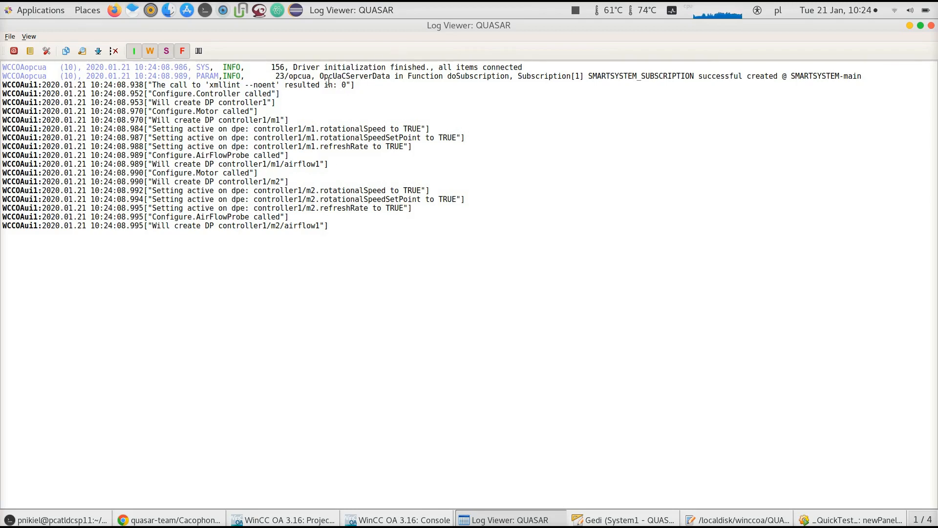
pyautogui.doubleClick(558, 75)
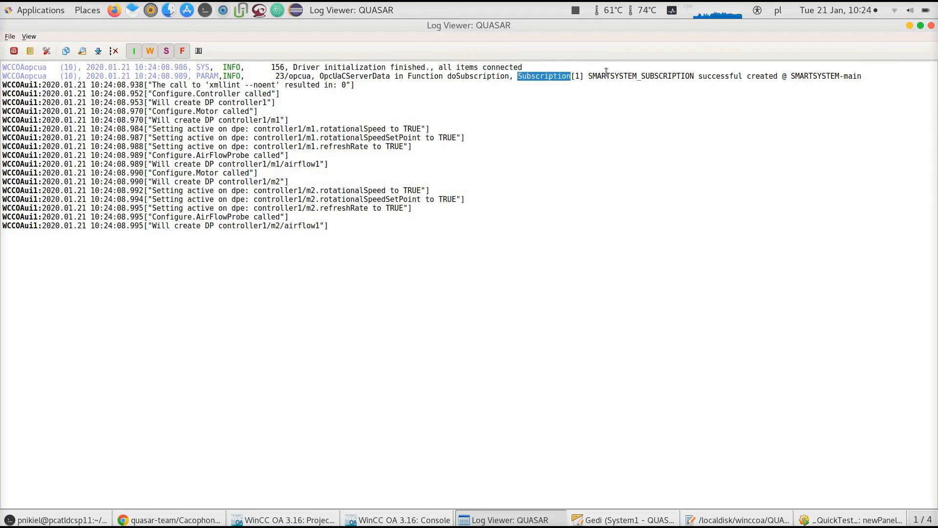
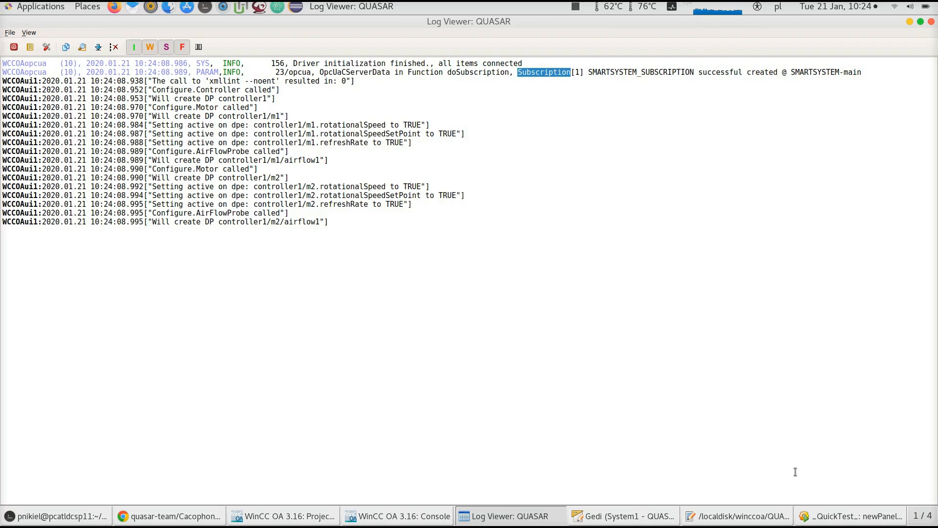
# Close the QuickTest panel and return to the Gedi editor
pyautogui.click(850, 516)
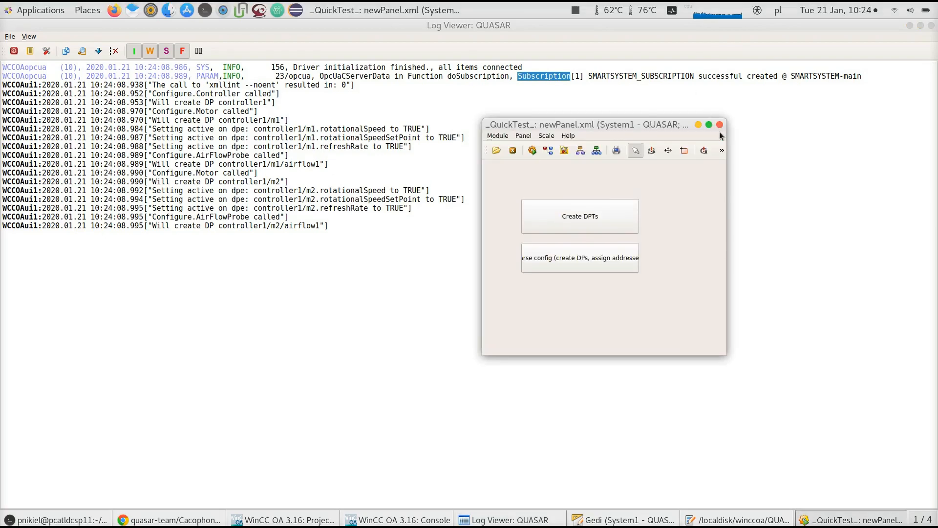
pyautogui.click(720, 124)
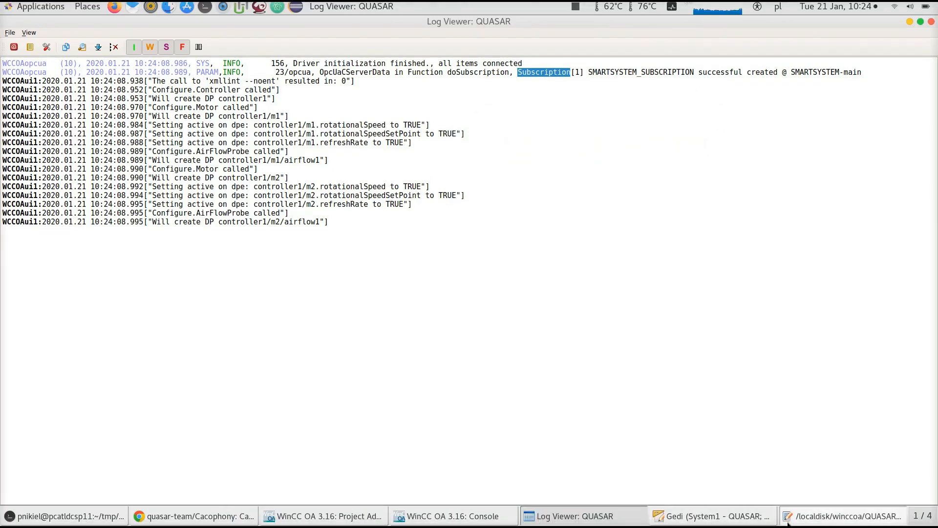
pyautogui.click(788, 522)
pyautogui.click(814, 65)
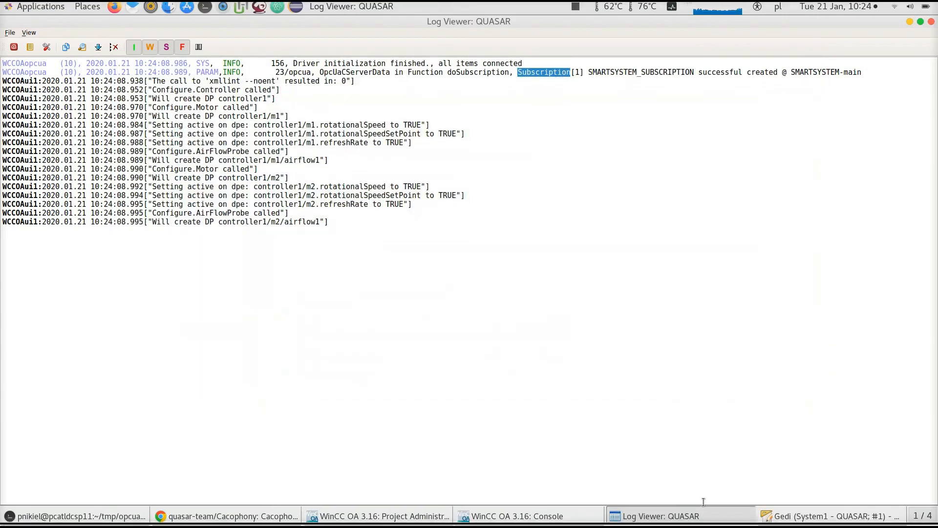
pyautogui.click(831, 516)
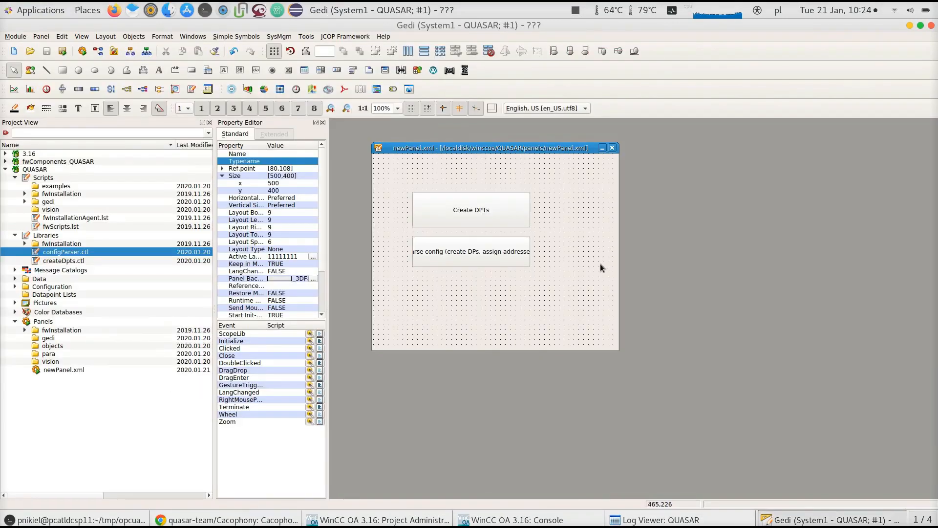
# Open the datapoint parameterization and browse the SmartSystem datapoints down to controller1/m1.rotationalSpeed
pyautogui.click(98, 50)
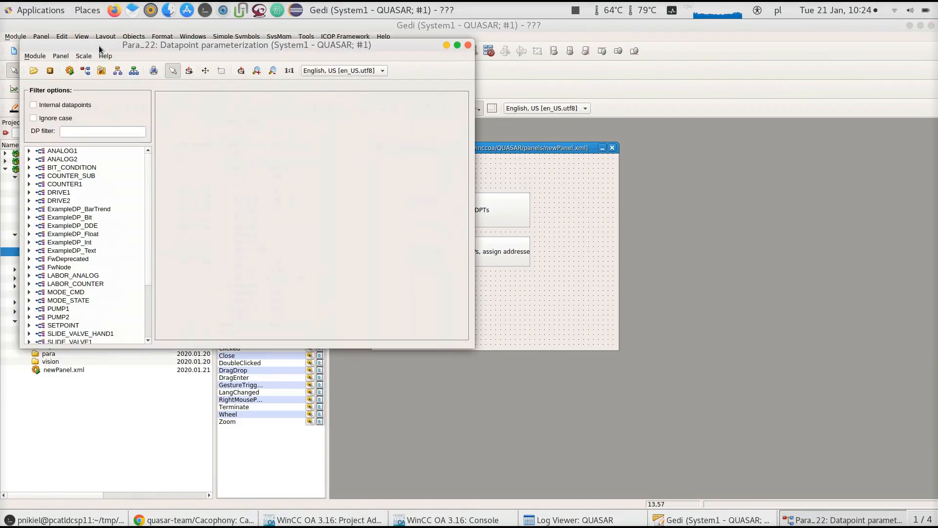
pyautogui.moveTo(149, 175); pyautogui.dragTo(145, 335)
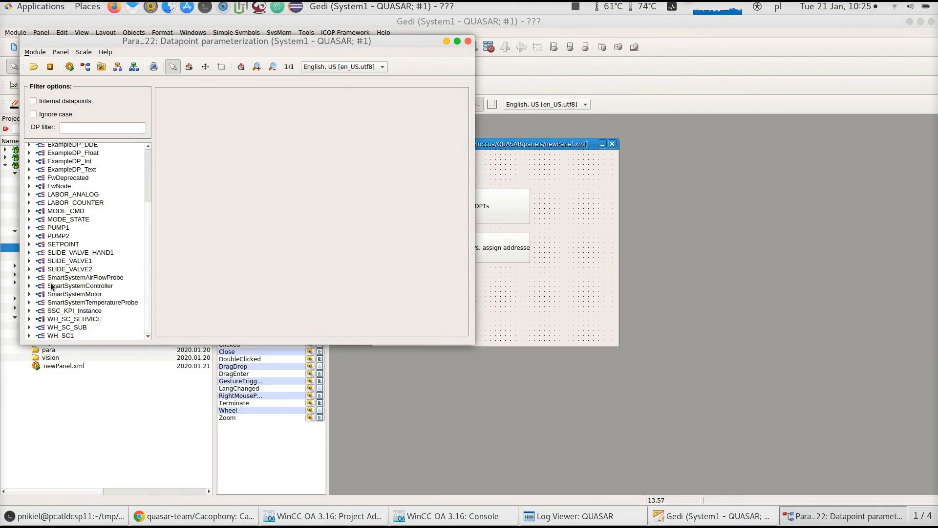
pyautogui.click(29, 285)
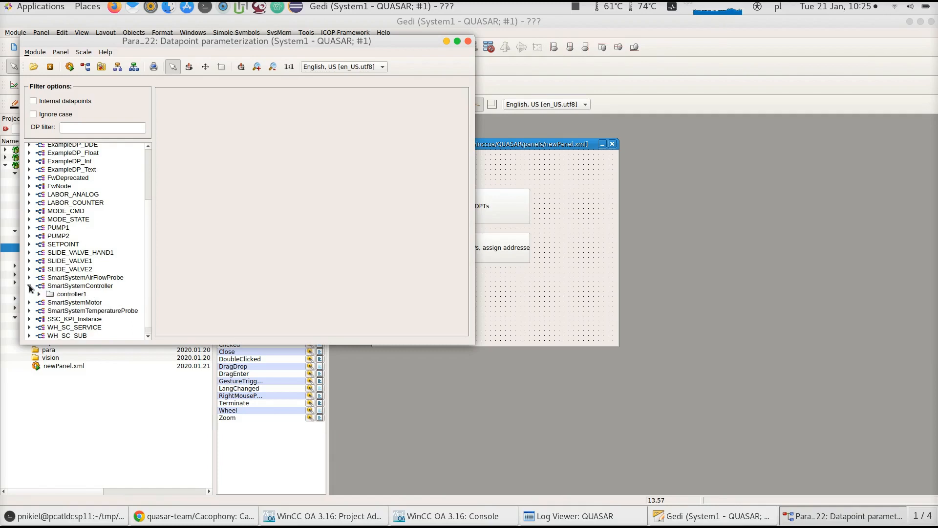
pyautogui.click(90, 292)
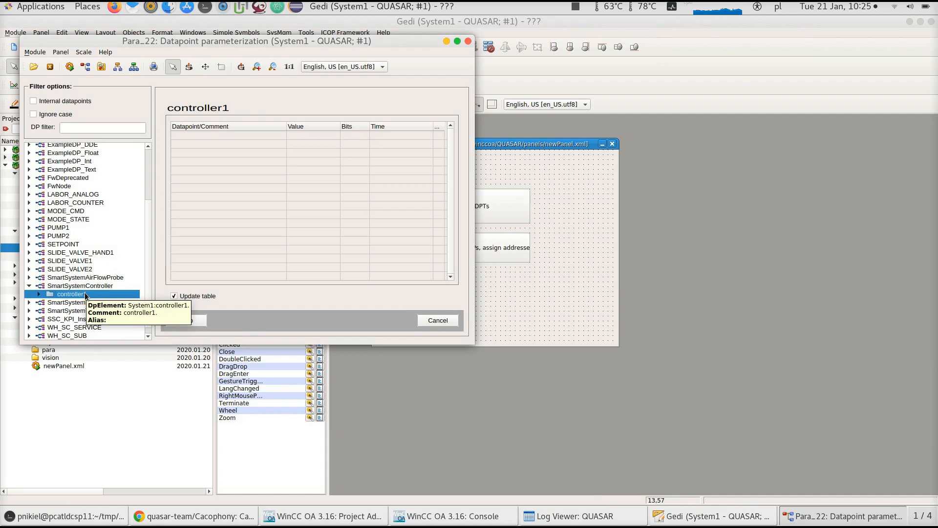
pyautogui.click(39, 293)
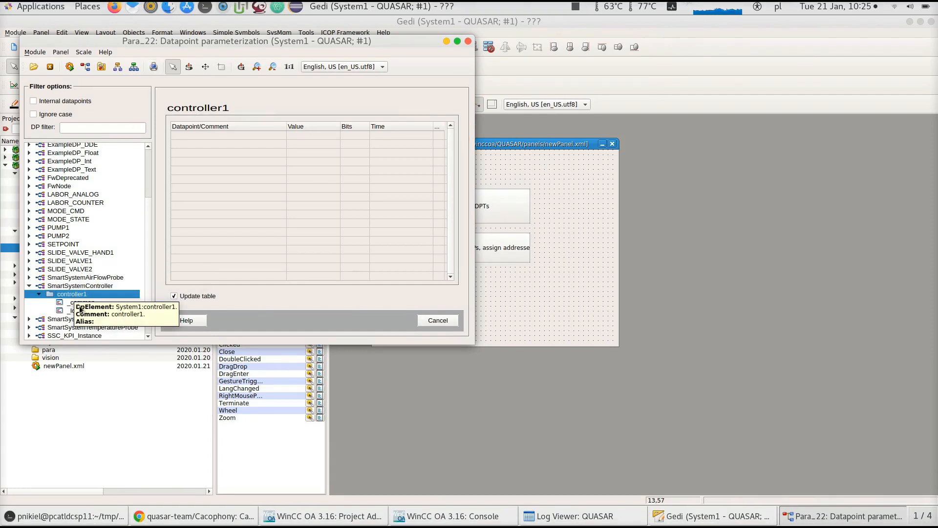
pyautogui.click(39, 293)
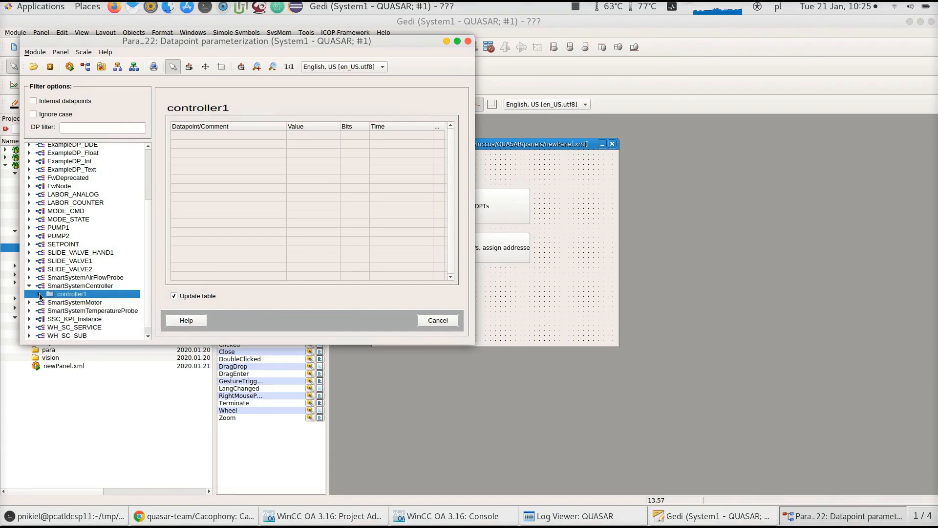
pyautogui.click(29, 302)
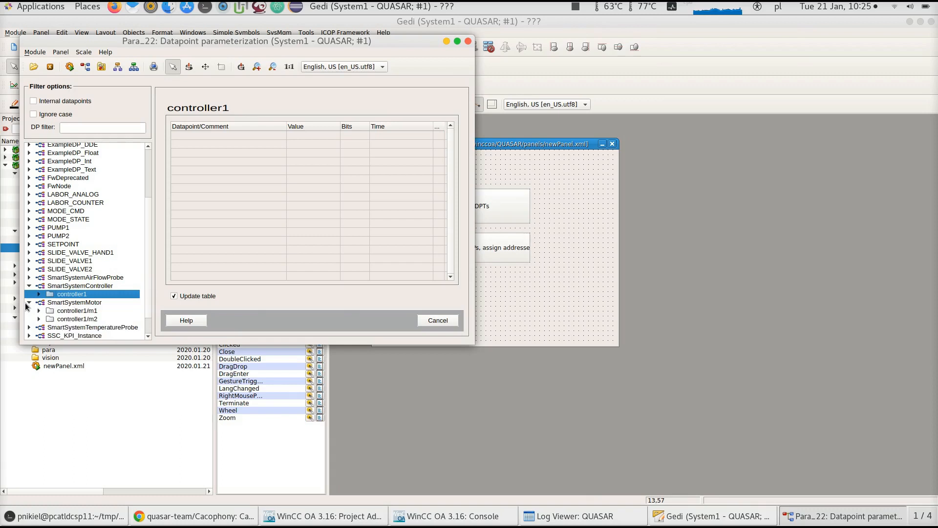
pyautogui.click(90, 302)
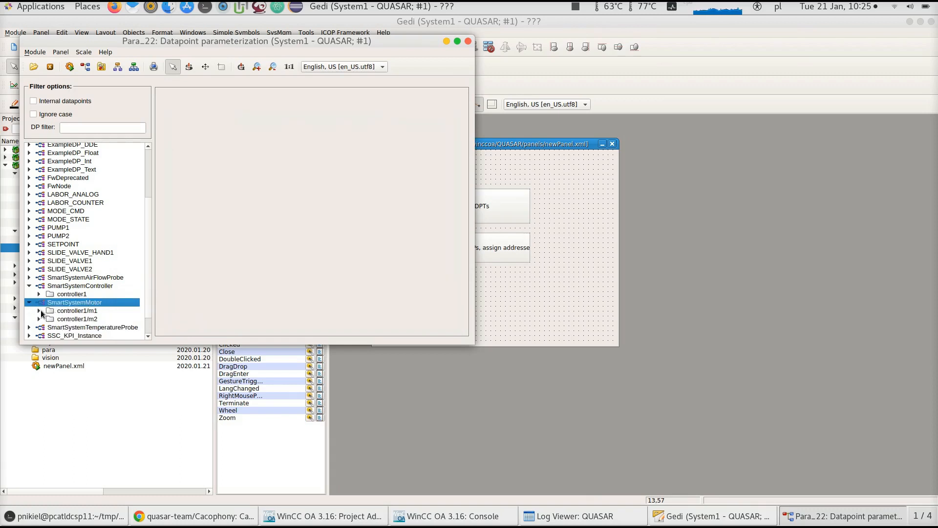
pyautogui.click(39, 310)
pyautogui.scroll(-2, 149, 279)
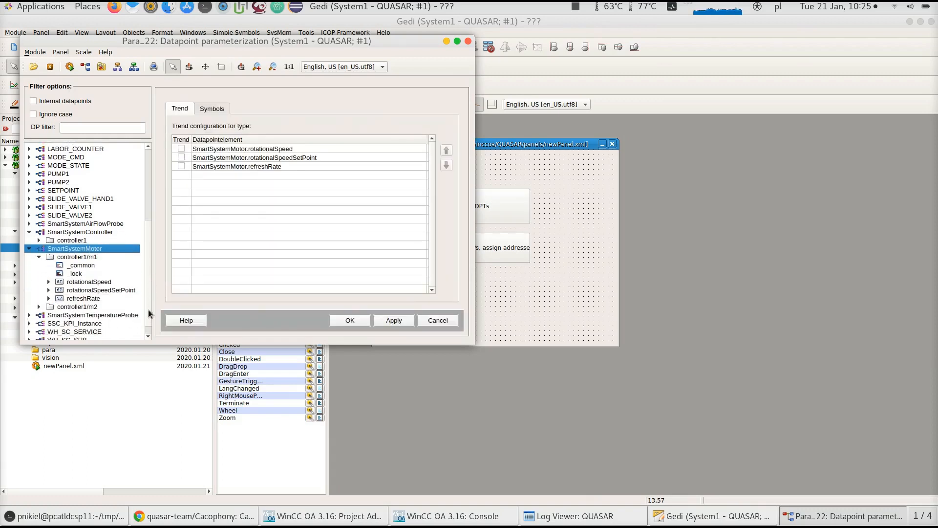
pyautogui.click(97, 285)
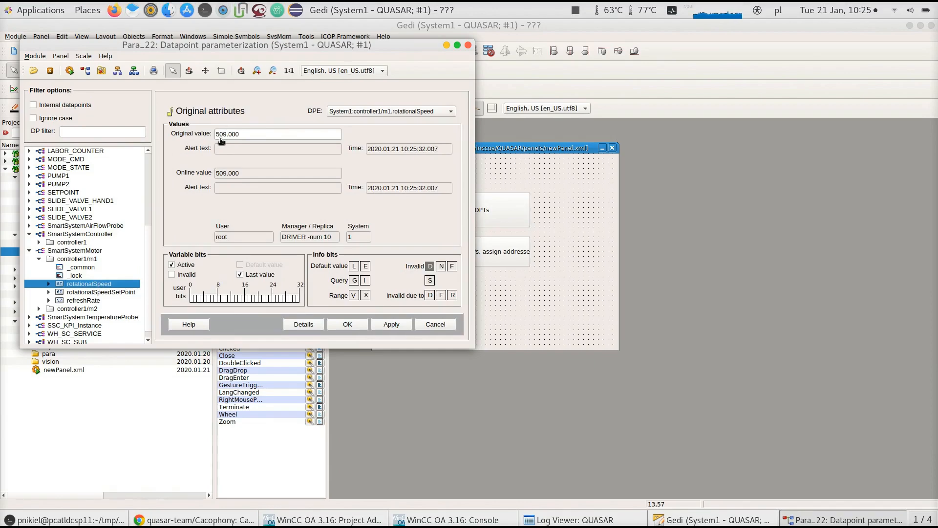
# In UaExpert, add the OPC UA server at opc.tcp://pcatldcsp11.cern.ch:4841/ and connect to it
pyautogui.click(238, 11)
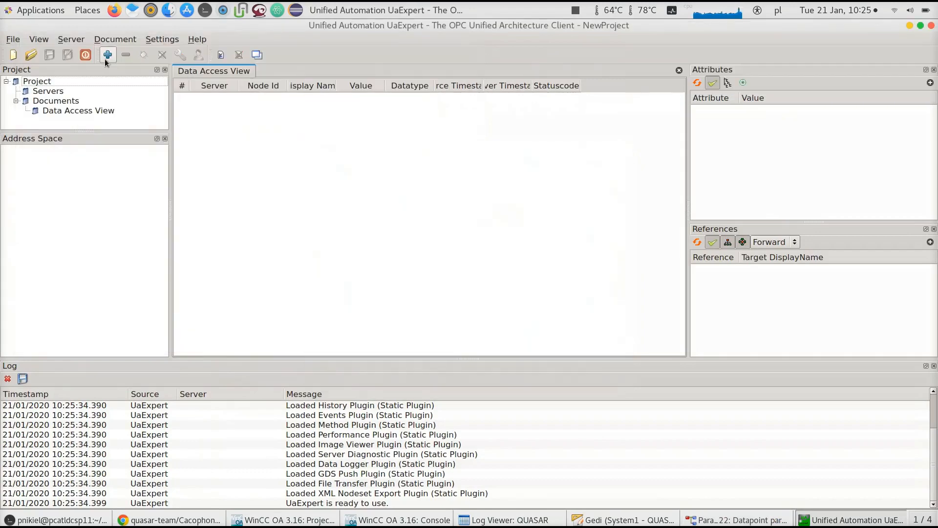
pyautogui.click(107, 55)
pyautogui.click(361, 93)
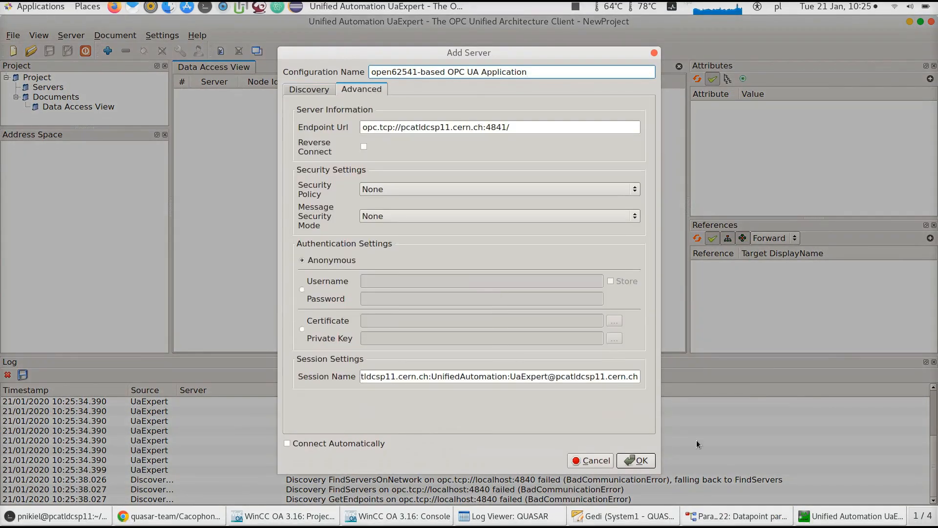
pyautogui.press('Return')
pyautogui.click(144, 55)
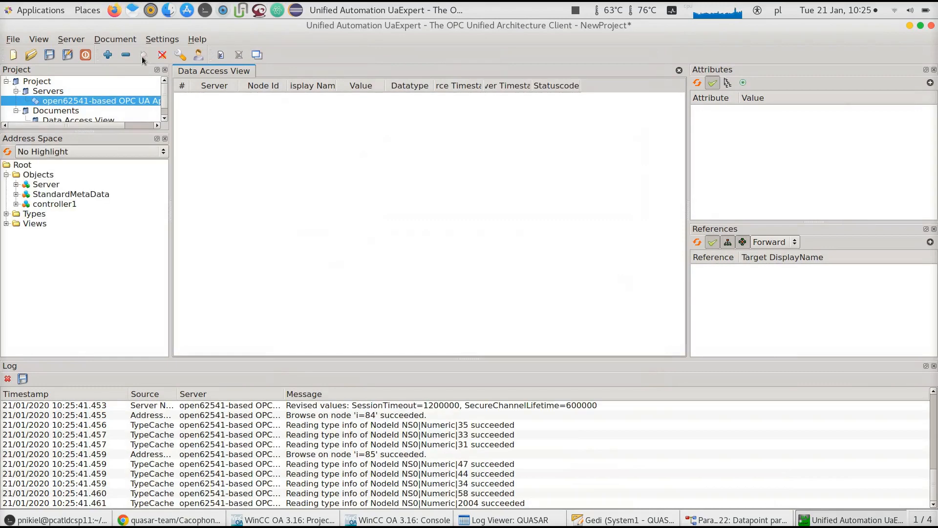
# Add the controller1 m1 rotationalSpeed variable to the Data Access View for monitoring
pyautogui.click(15, 204)
pyautogui.click(23, 224)
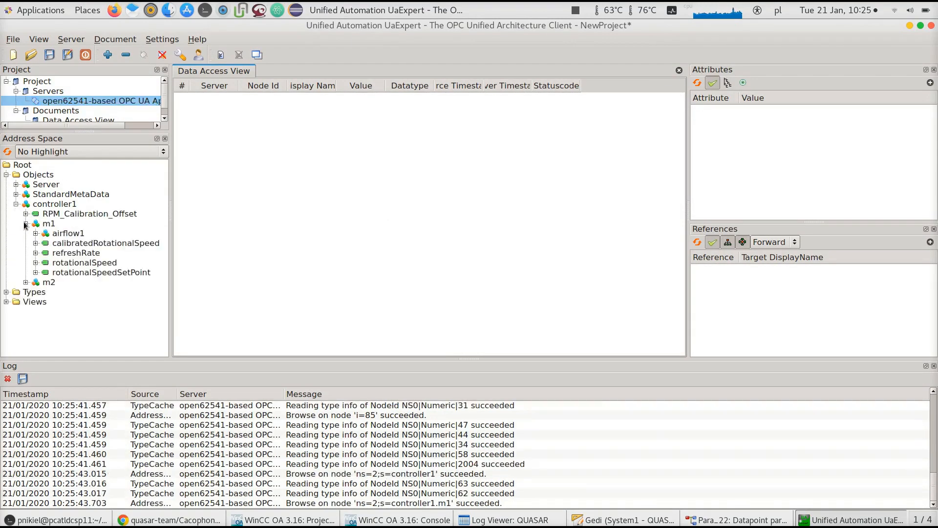
pyautogui.click(87, 263)
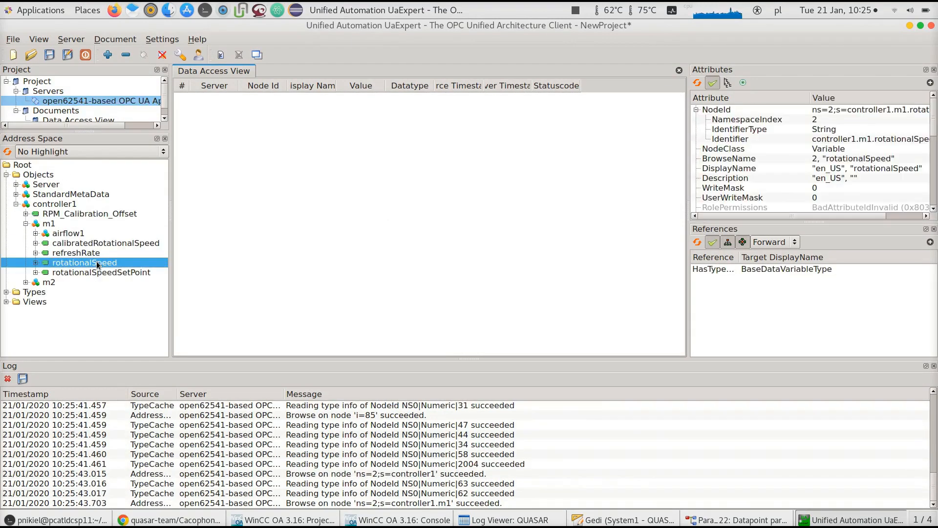
pyautogui.moveTo(87, 263); pyautogui.dragTo(403, 261)
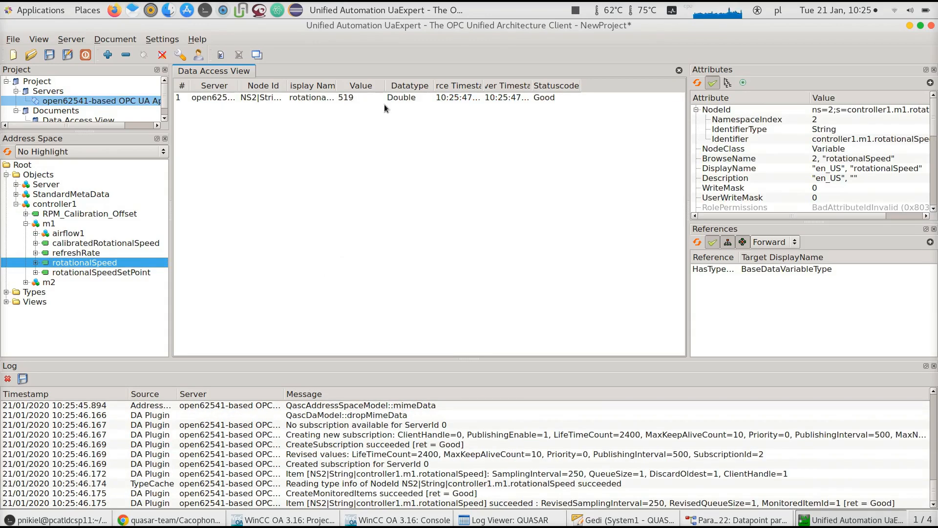
# Place the datapoint parameterization window next to UaExpert to compare the rotationalSpeed values
pyautogui.click(723, 520)
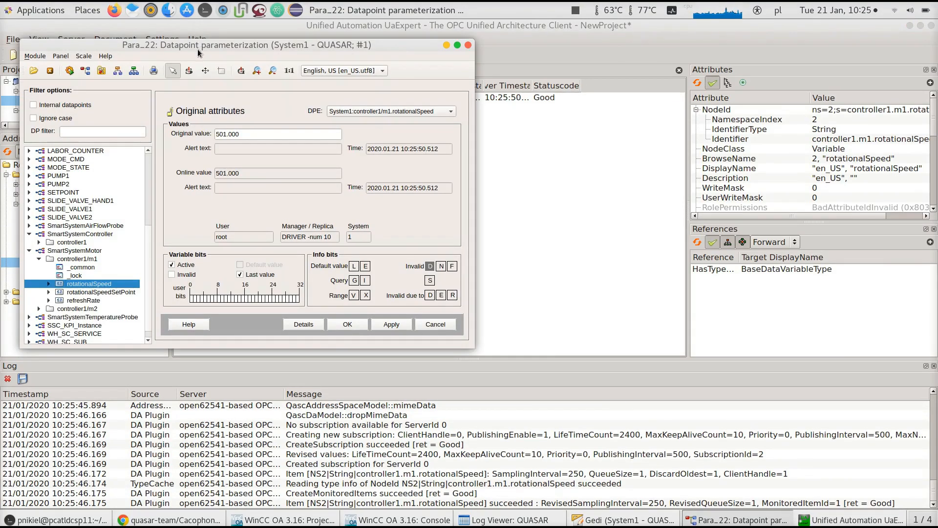
pyautogui.moveTo(196, 41); pyautogui.dragTo(279, 128)
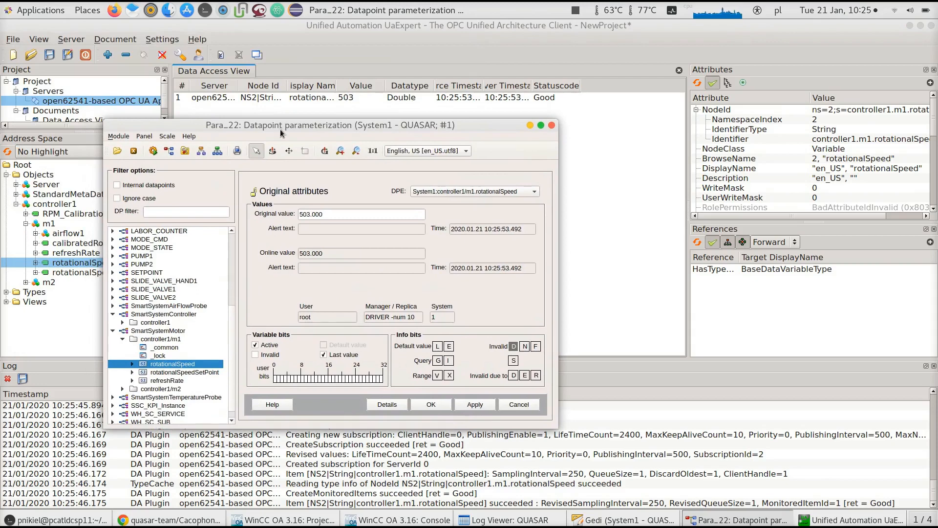
pyautogui.moveTo(280, 128); pyautogui.dragTo(271, 81)
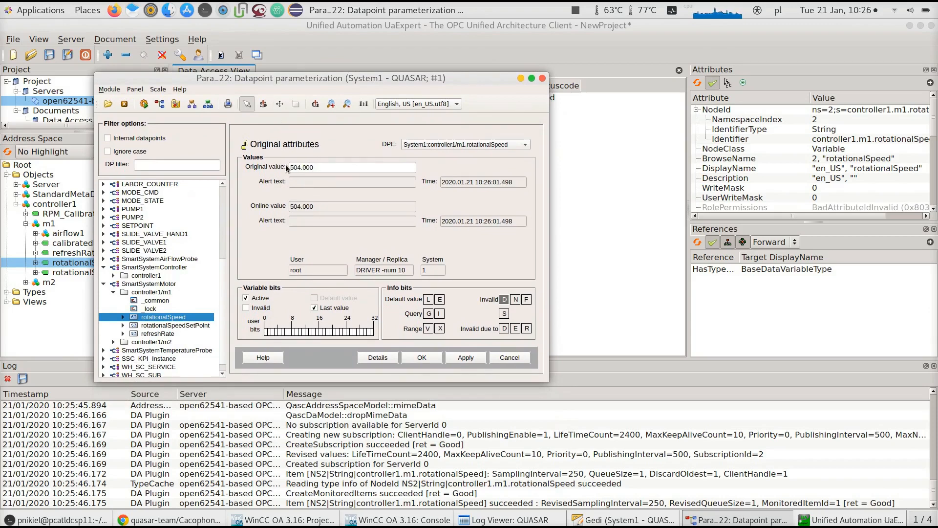
pyautogui.moveTo(300, 77); pyautogui.dragTo(393, 107)
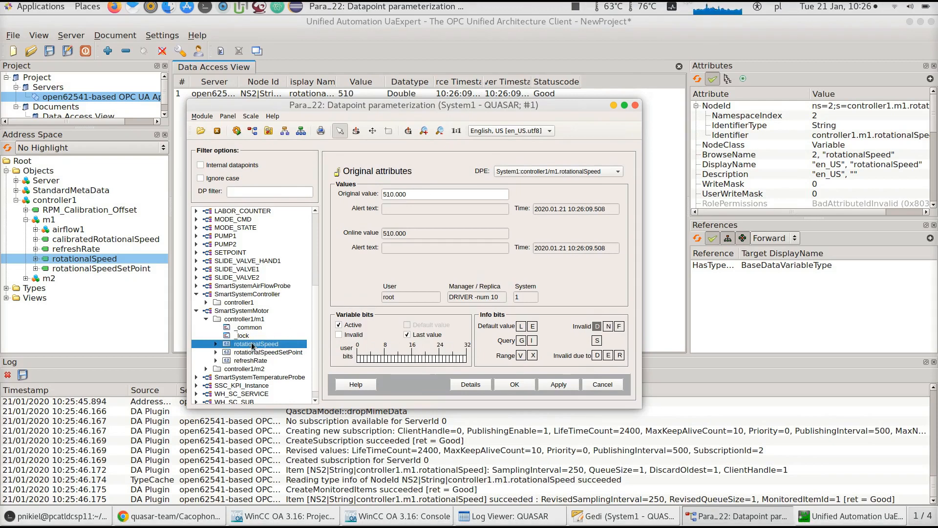
pyautogui.moveTo(254, 346)
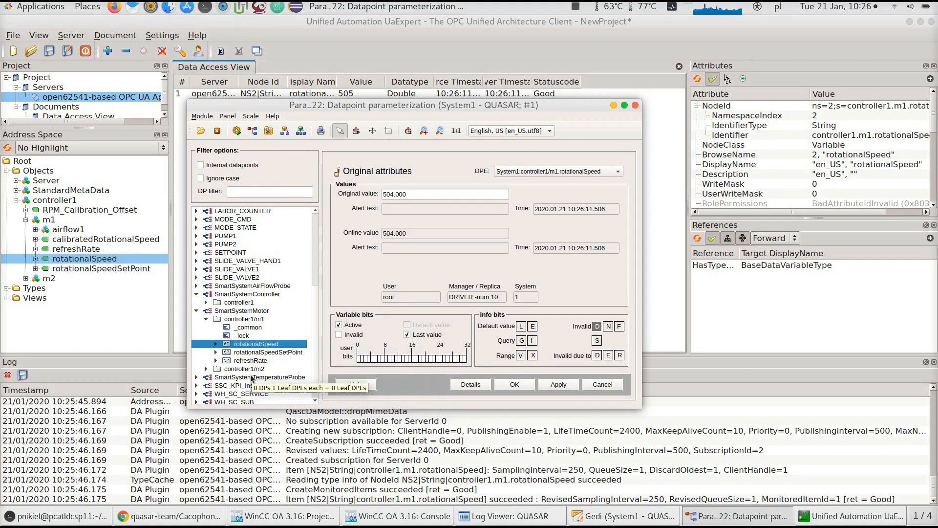
pyautogui.scroll(-1, 316, 359)
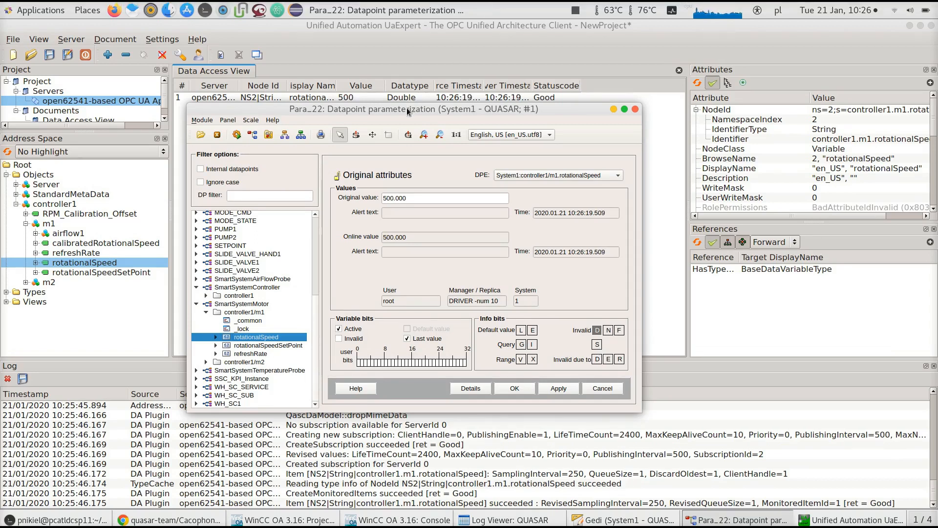
pyautogui.moveTo(413, 109); pyautogui.dragTo(410, 96)
# Examine the periphery address of rotationalSpeed and the elements of the controller1 datapoint
pyautogui.click(218, 319)
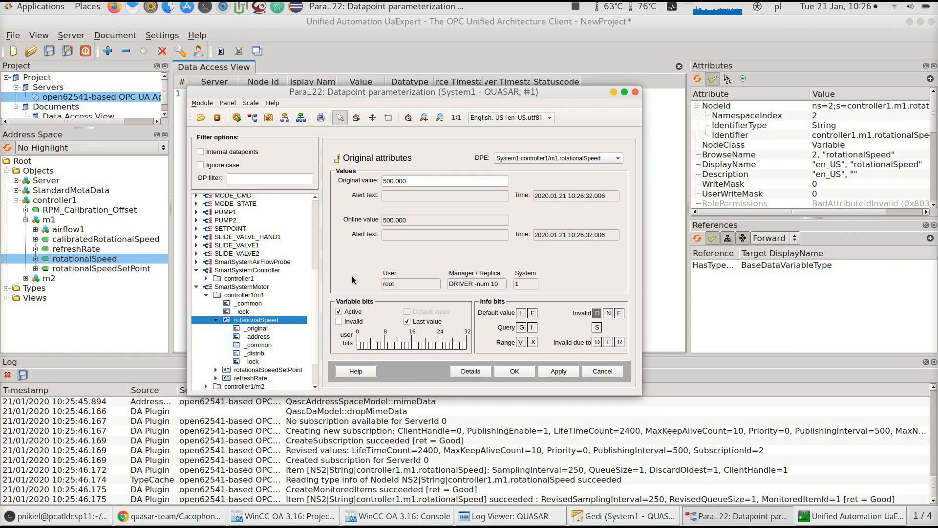
pyautogui.click(259, 336)
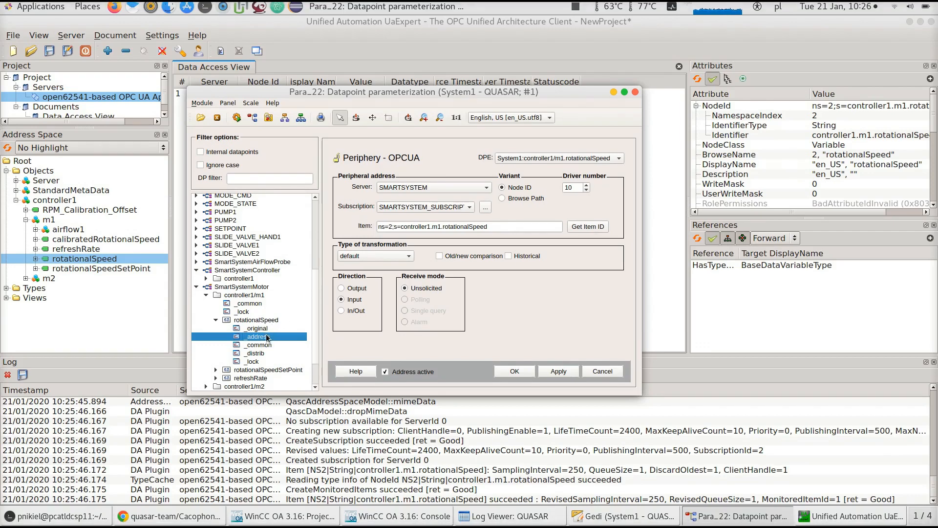
pyautogui.click(206, 278)
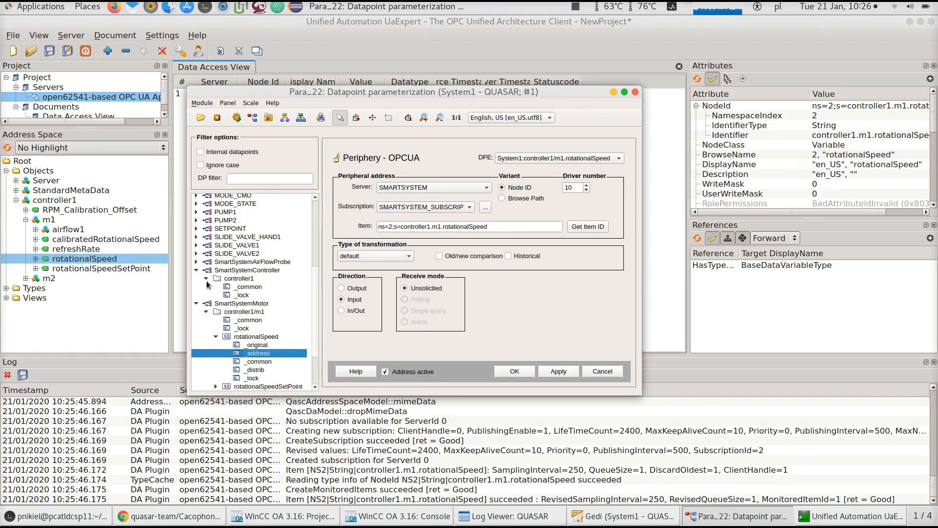
pyautogui.click(243, 279)
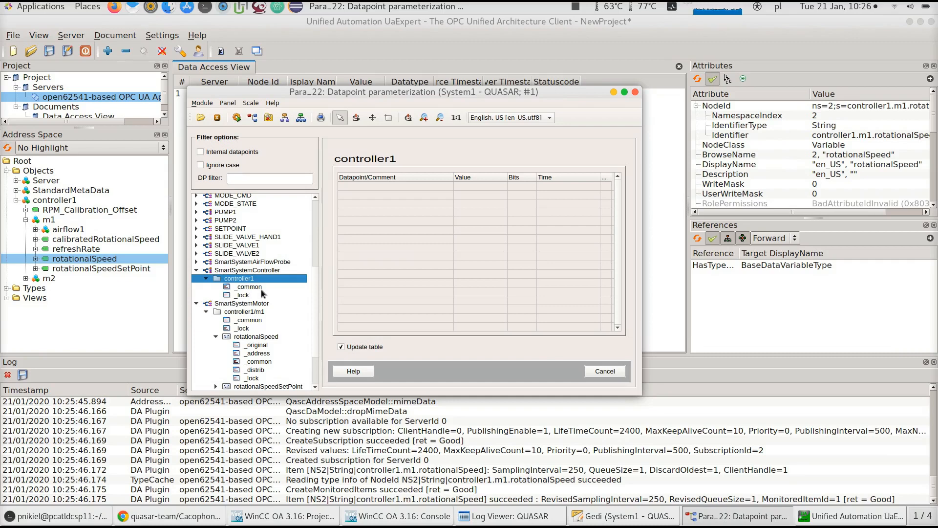
pyautogui.click(261, 288)
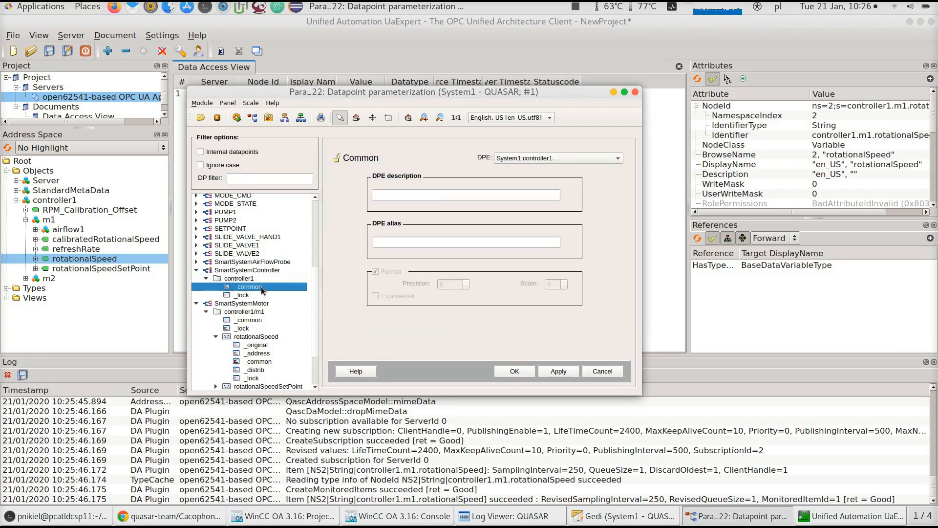
pyautogui.click(263, 279)
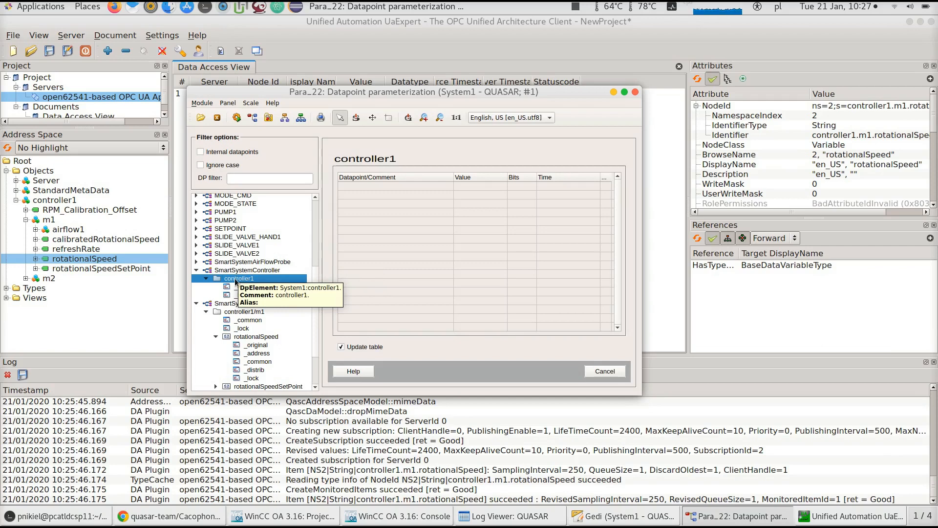
pyautogui.moveTo(245, 338)
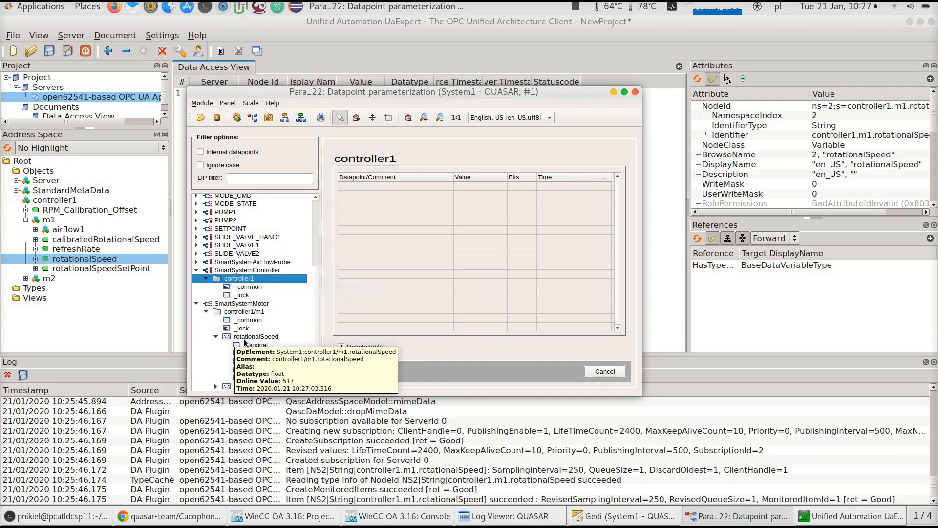
# Reopen rotationalSpeed's _address config and select the node identifier part of the Item address
pyautogui.click(276, 345)
pyautogui.click(269, 353)
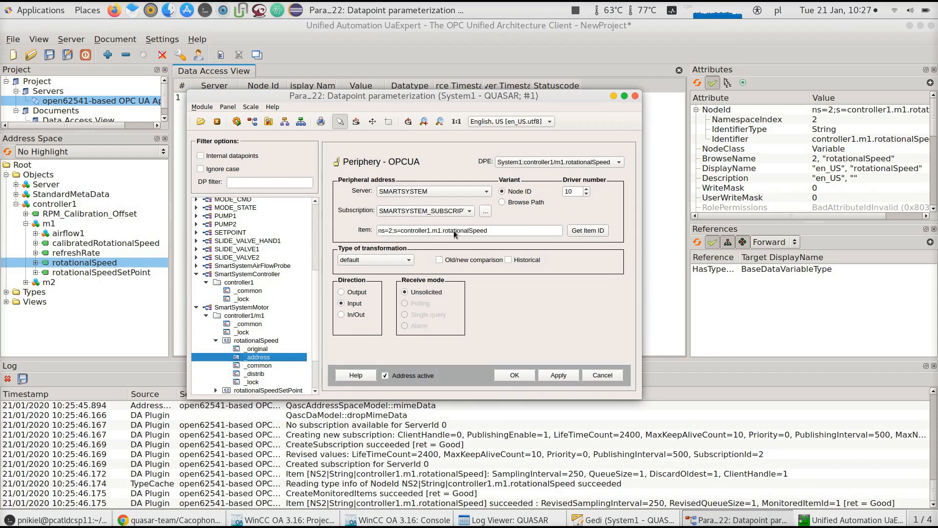
pyautogui.moveTo(508, 228); pyautogui.dragTo(403, 231)
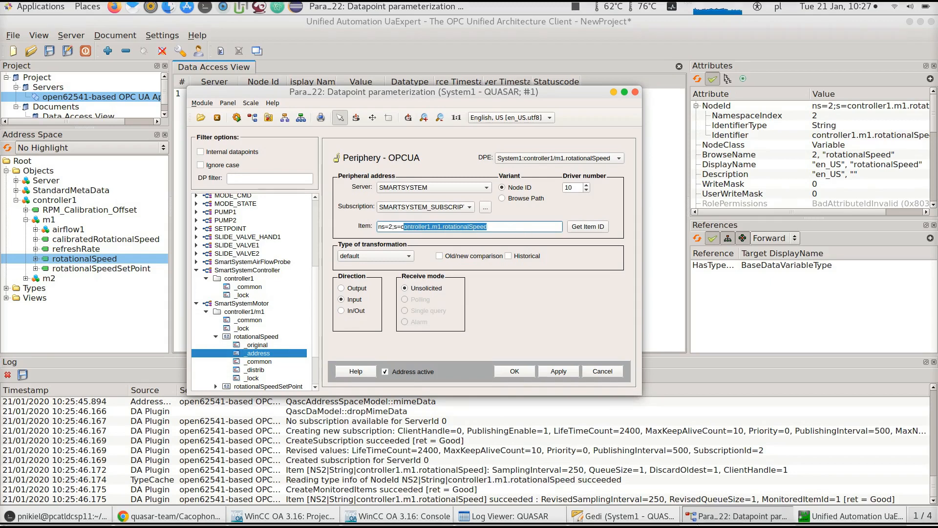
# Examine the NodeId, Identifier and IdentifierType attributes of the rotationalSpeed node in UaExpert
pyautogui.click(815, 514)
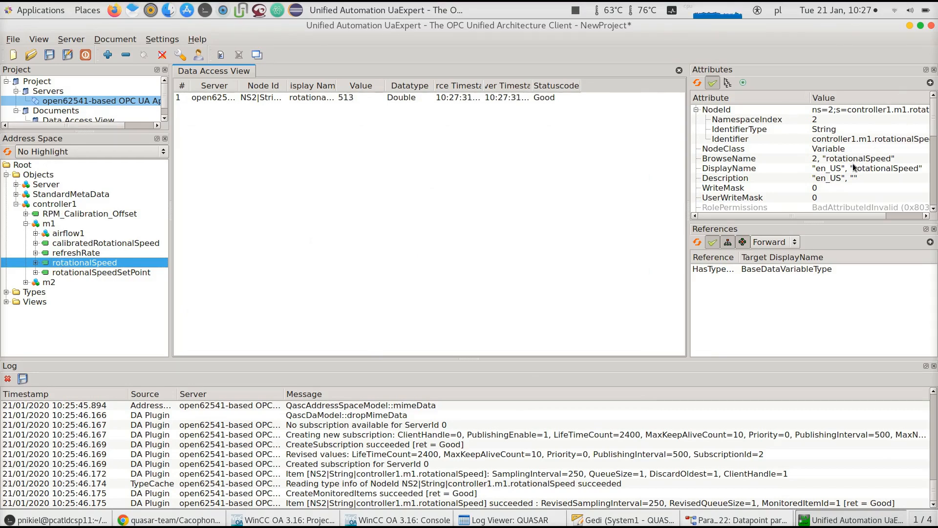
pyautogui.click(840, 141)
pyautogui.hscroll(2, 830, 216)
pyautogui.hscroll(-2, 791, 219)
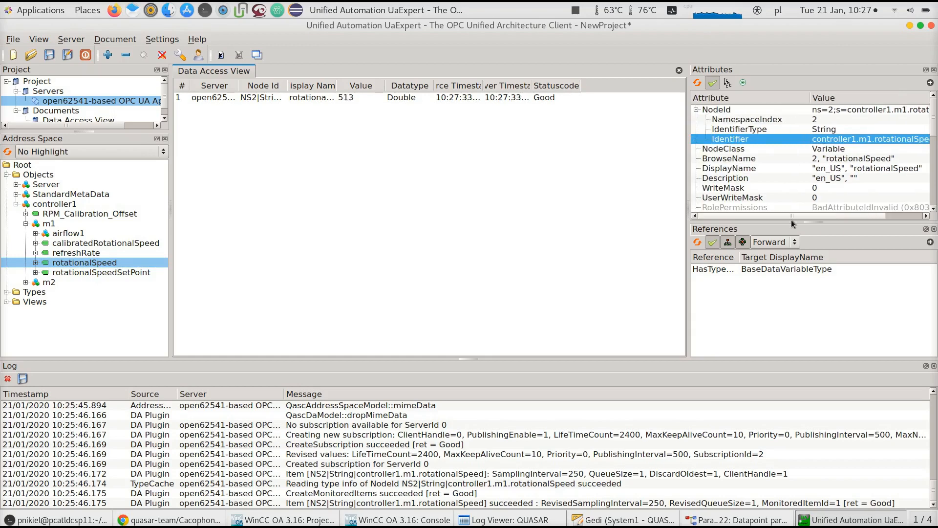
pyautogui.click(822, 120)
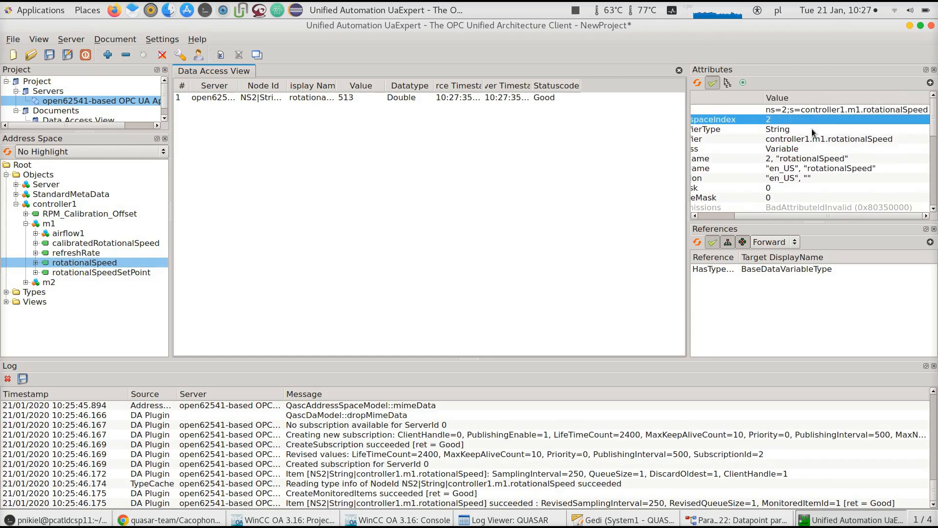
pyautogui.click(800, 130)
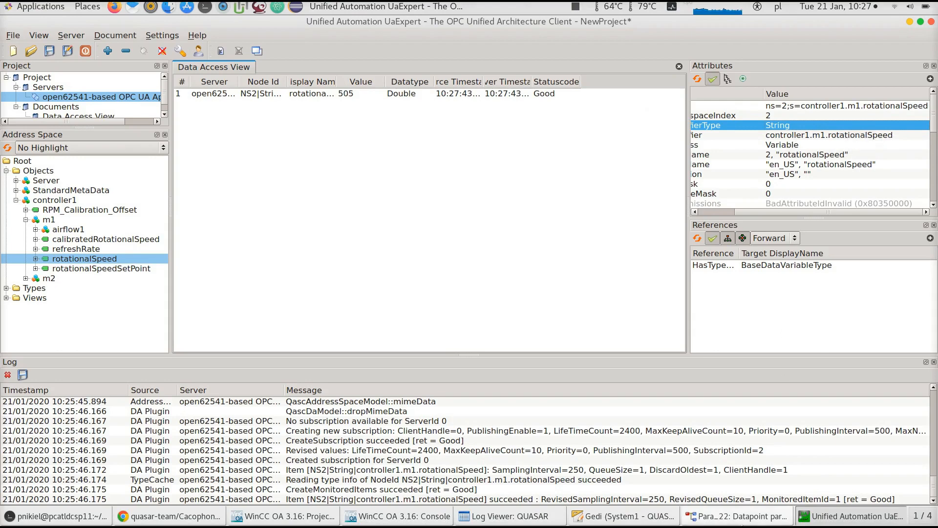
# Examine the controller1/m1 datapoint elements and the periphery address of rotationalSpeedSetPoint in the parameterization window
pyautogui.click(742, 523)
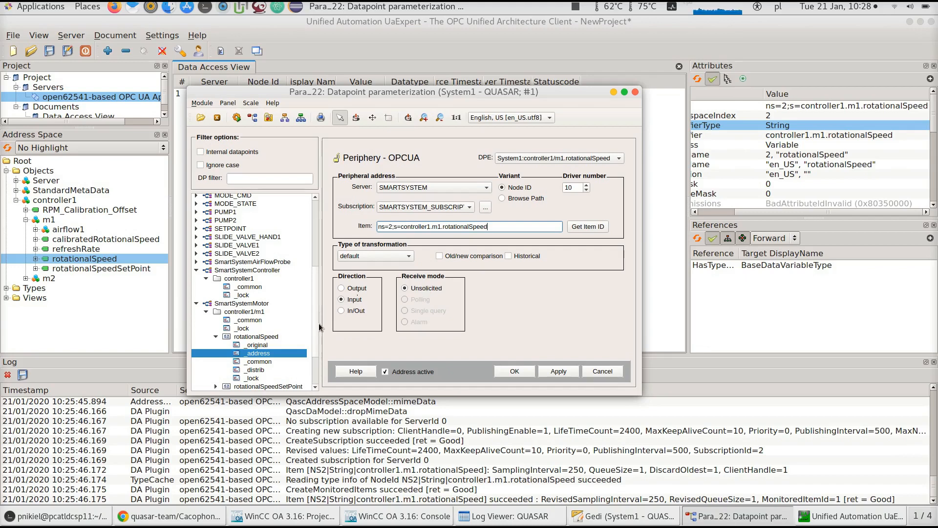
pyautogui.scroll(-3, 313, 337)
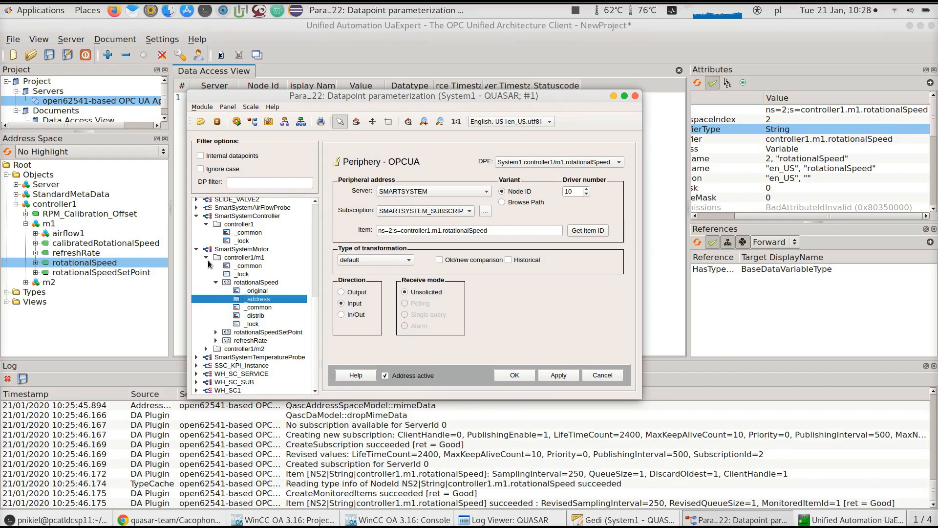
pyautogui.click(206, 253)
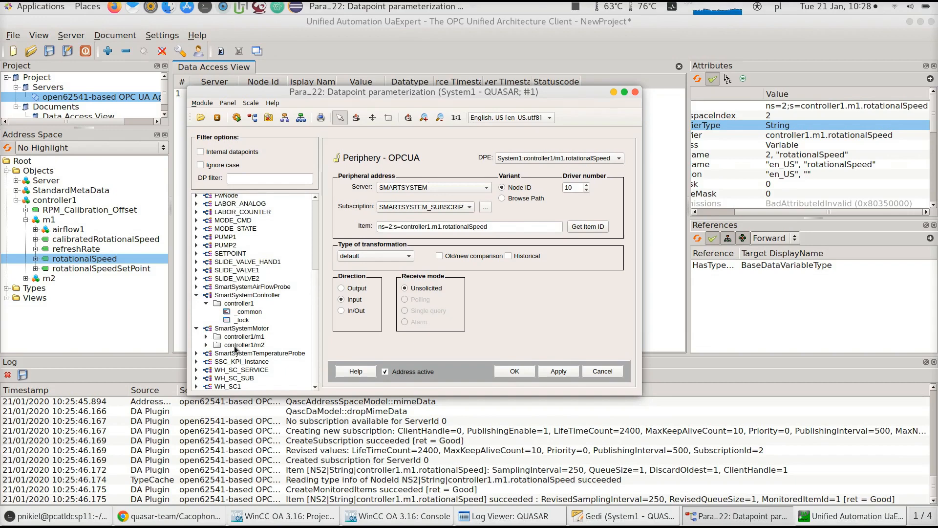
pyautogui.click(259, 337)
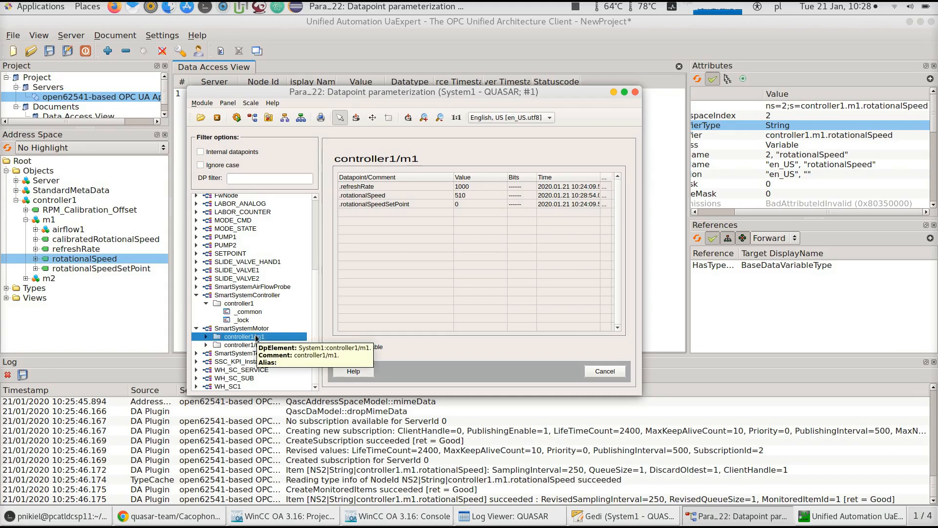
pyautogui.click(205, 337)
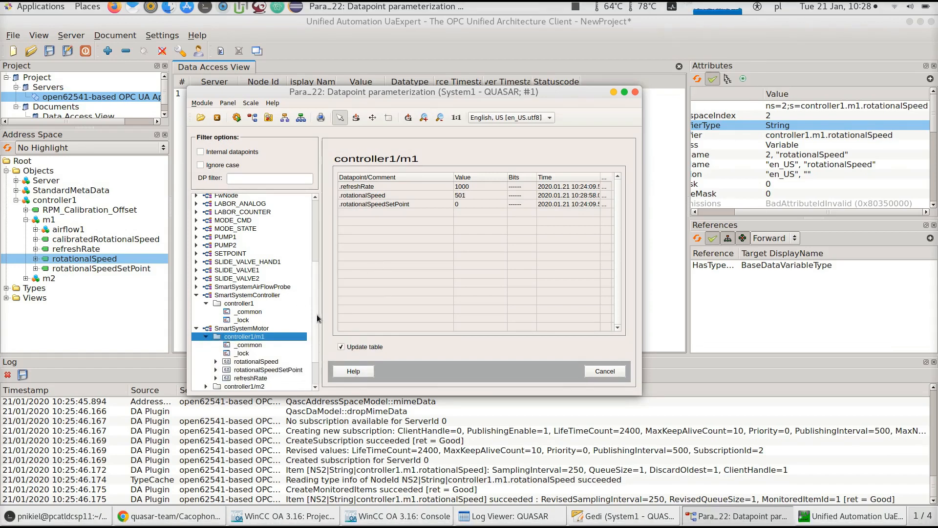
pyautogui.scroll(-2, 312, 348)
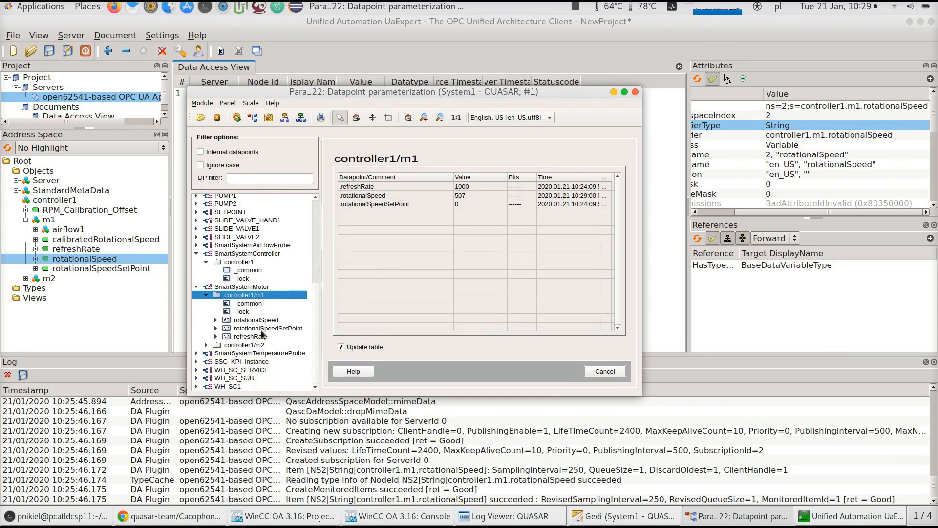
pyautogui.click(215, 320)
pyautogui.click(261, 337)
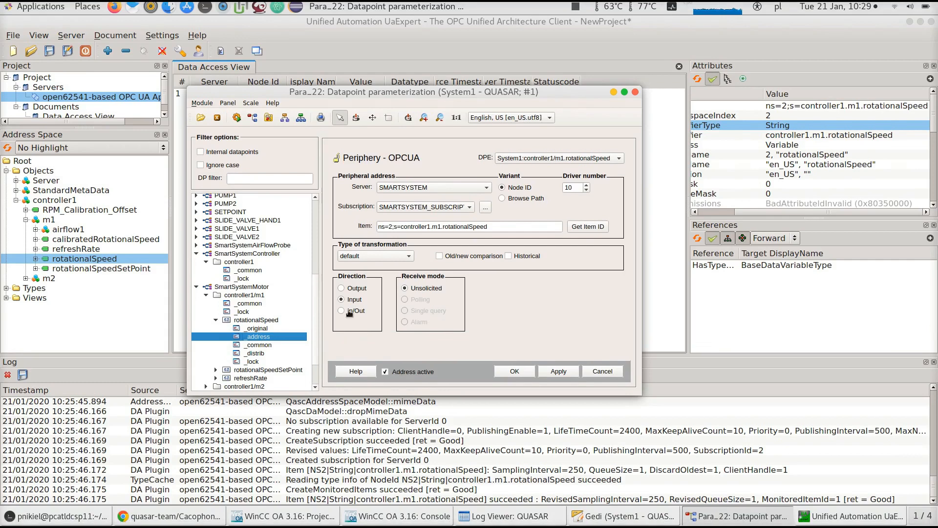
pyautogui.click(216, 324)
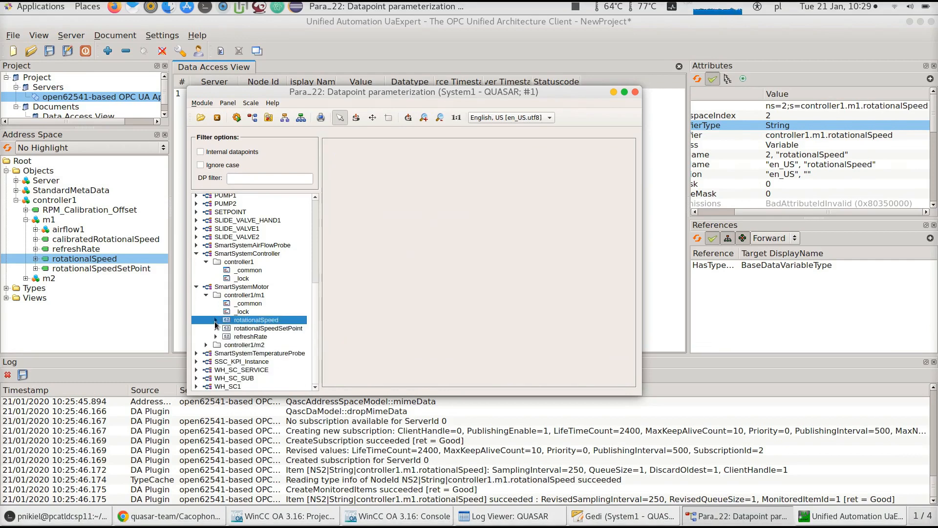
pyautogui.click(216, 328)
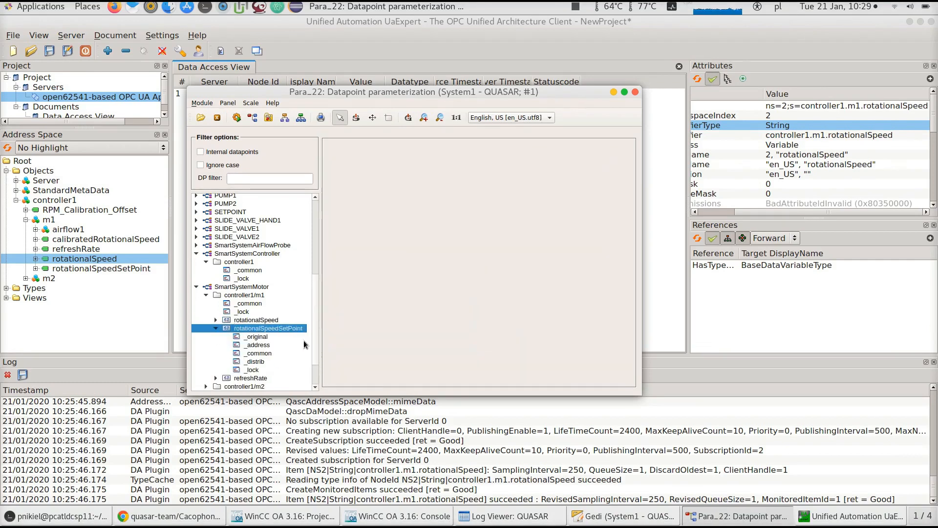
pyautogui.click(286, 327)
pyautogui.scroll(-2, 267, 305)
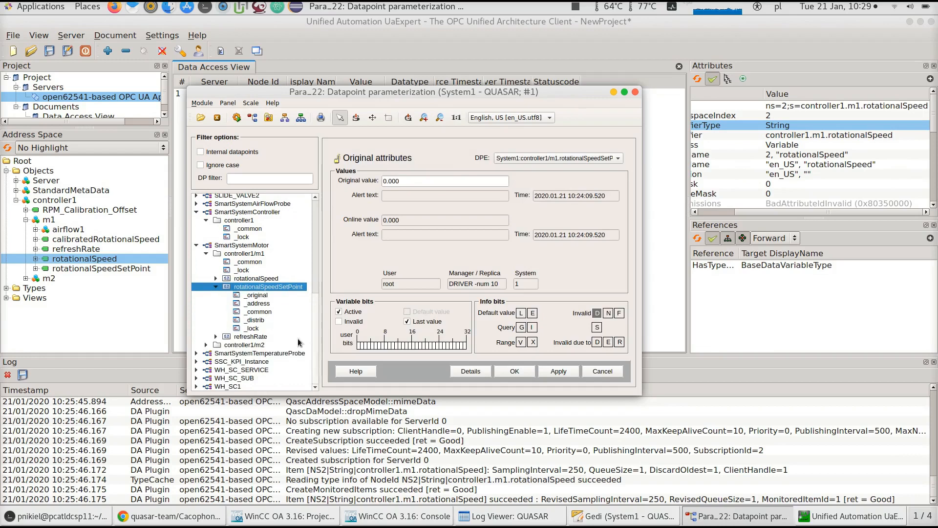
pyautogui.click(265, 306)
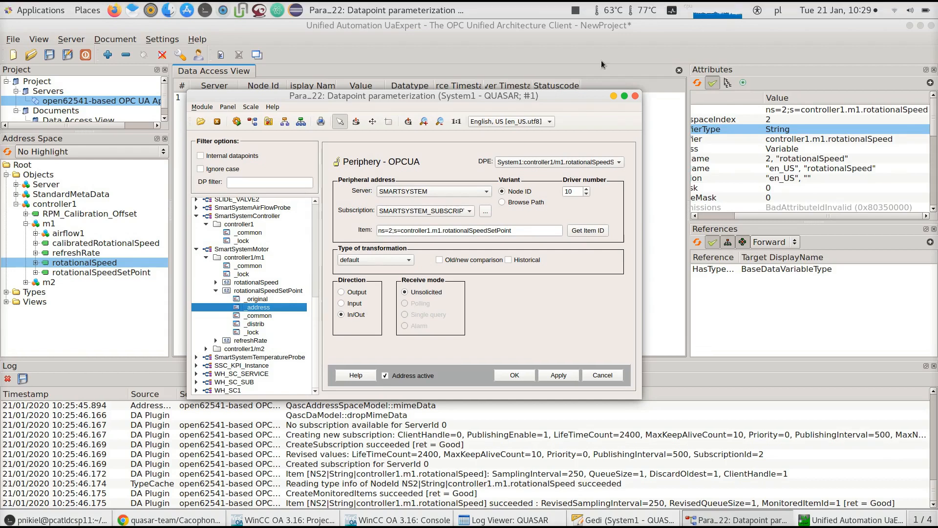
# Select rotationalSpeedSetPoint and move the parameterization window to the lower right beside UaExpert
pyautogui.moveTo(463, 98); pyautogui.dragTo(463, 94)
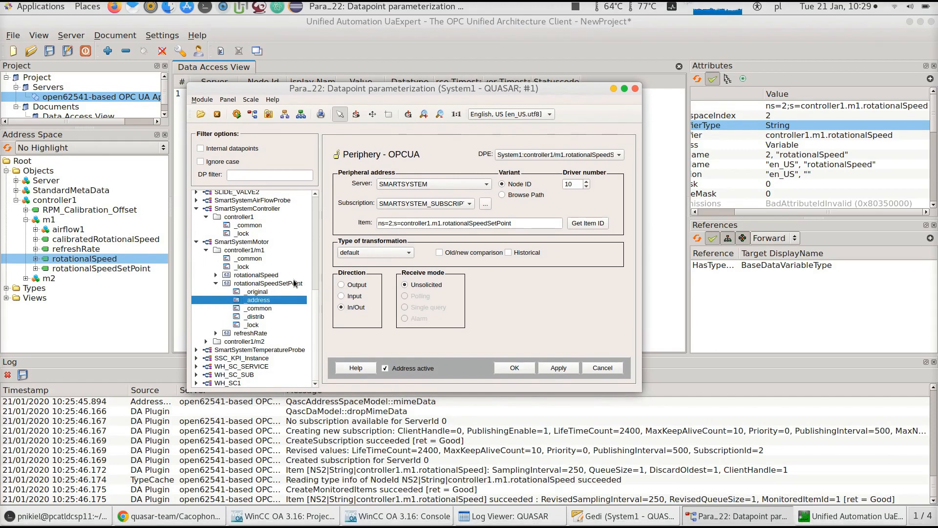
pyautogui.click(295, 287)
pyautogui.moveTo(362, 89); pyautogui.dragTo(587, 196)
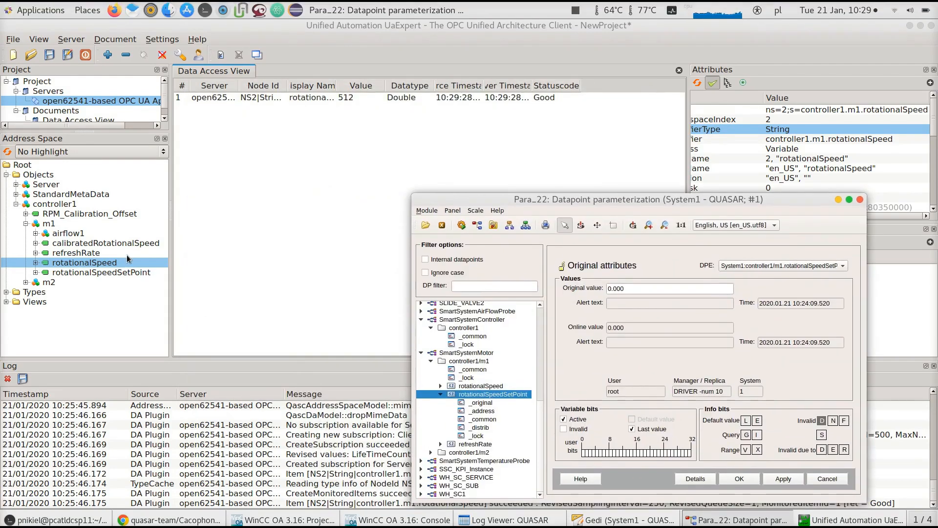
# Add the controller1 m1 rotationalSpeedSetPoint variable to the Data Access View and widen its columns
pyautogui.click(110, 273)
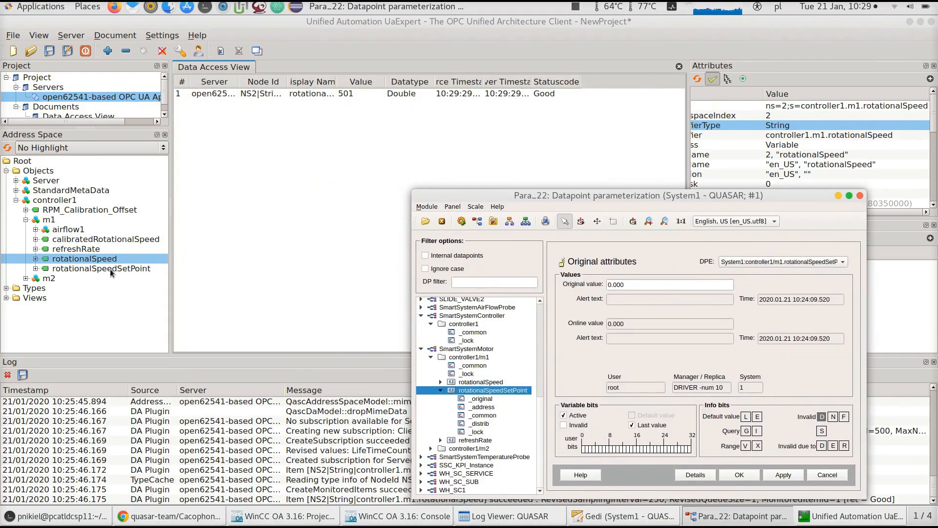
pyautogui.moveTo(194, 268); pyautogui.dragTo(380, 195)
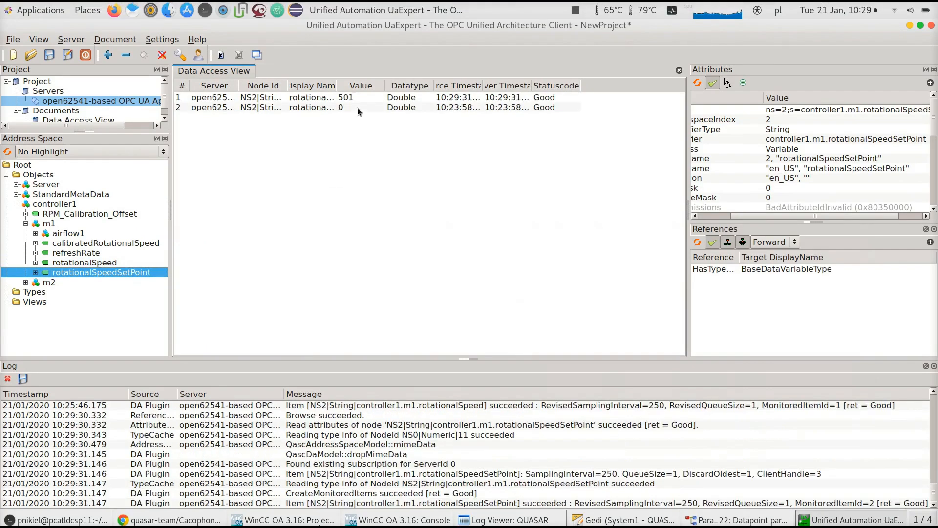
pyautogui.moveTo(386, 86); pyautogui.dragTo(460, 86)
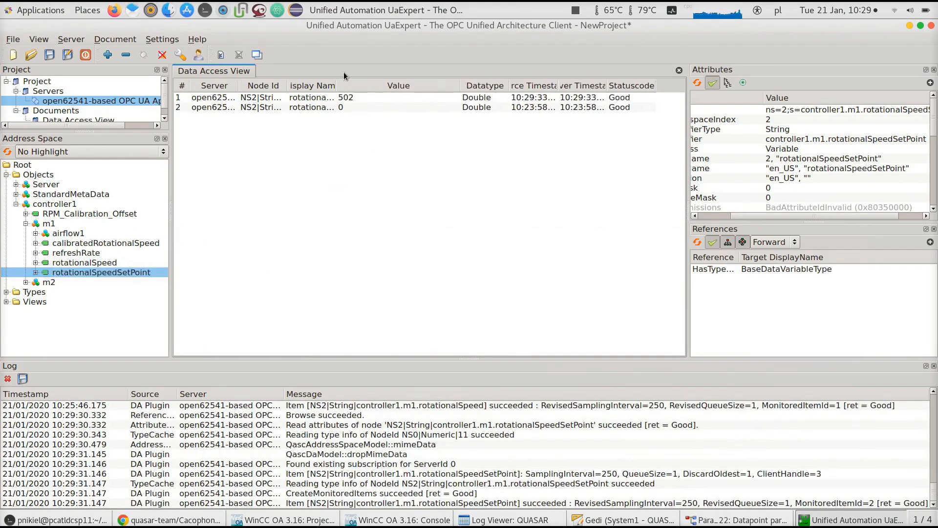
pyautogui.moveTo(337, 87); pyautogui.dragTo(399, 87)
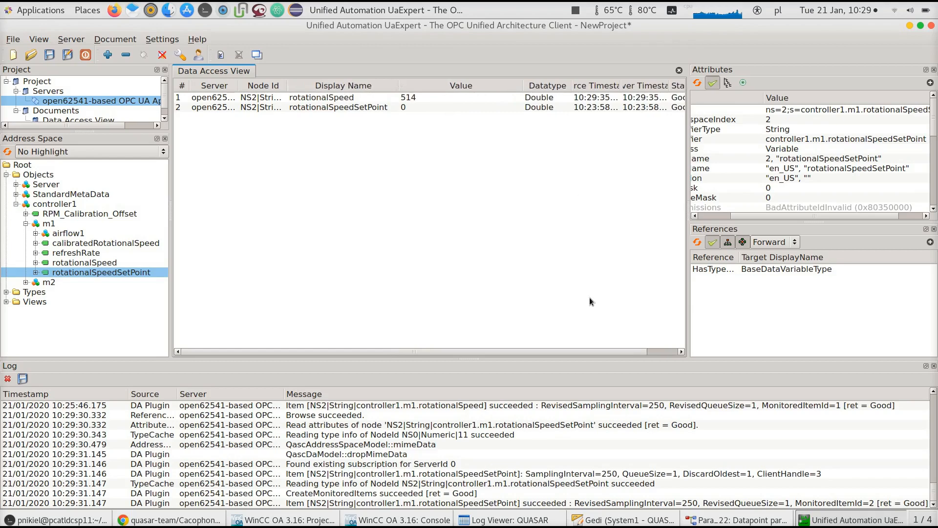
# Set rotationalSpeedSetPoint's original value to 10 in the datapoint parameterization window
pyautogui.click(719, 524)
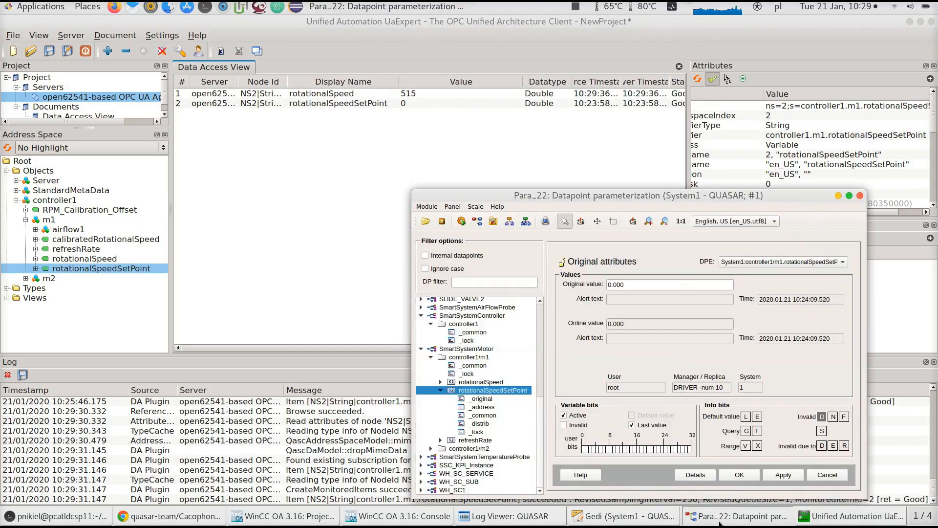
pyautogui.click(642, 288)
pyautogui.doubleClick(642, 288)
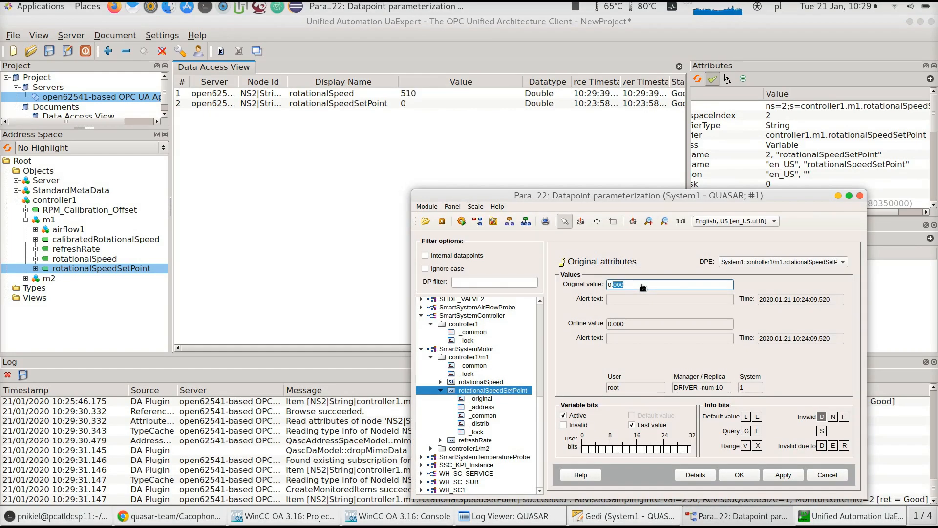
pyautogui.press('BackSpace')
pyautogui.press('BackSpace')
pyautogui.press('BackSpace')
pyautogui.write('10')
pyautogui.press('Return')
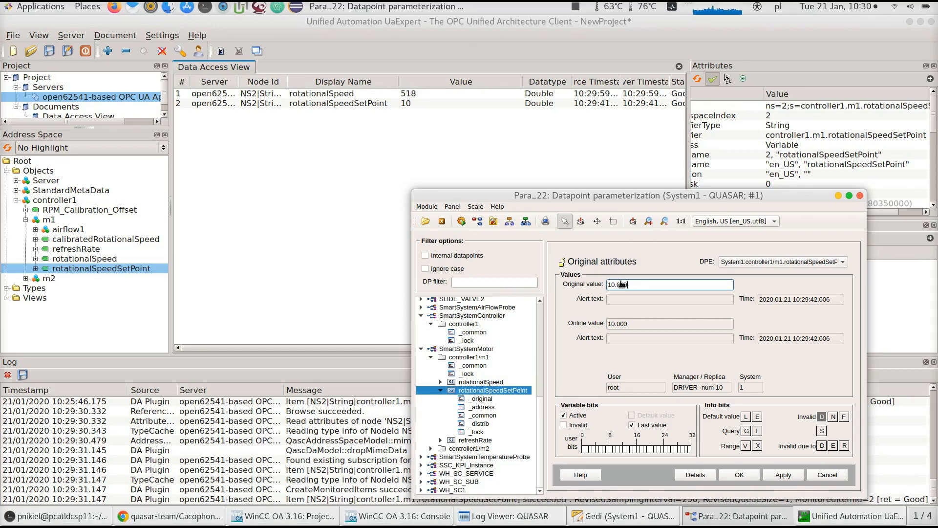
# Clear the messages in the QUASAR Log Viewer
pyautogui.moveTo(640, 285); pyautogui.dragTo(564, 287)
pyautogui.click(516, 518)
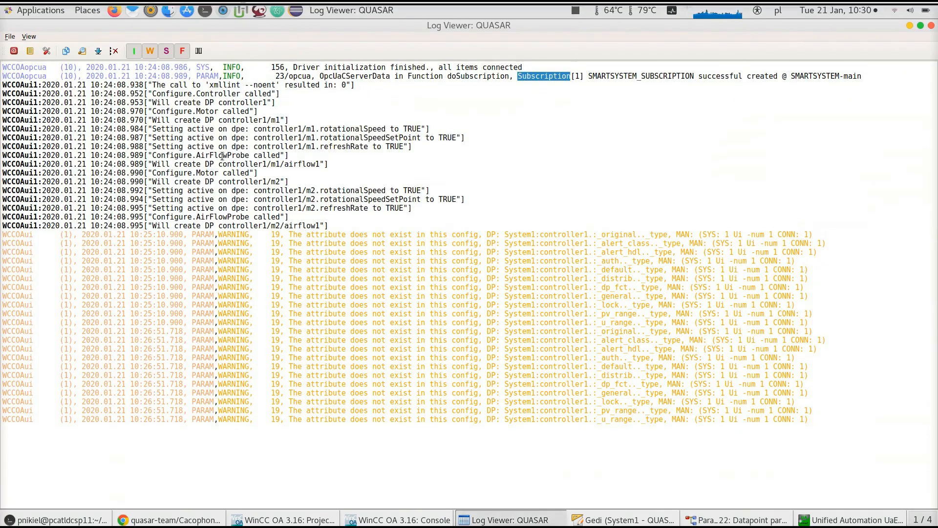
pyautogui.click(114, 51)
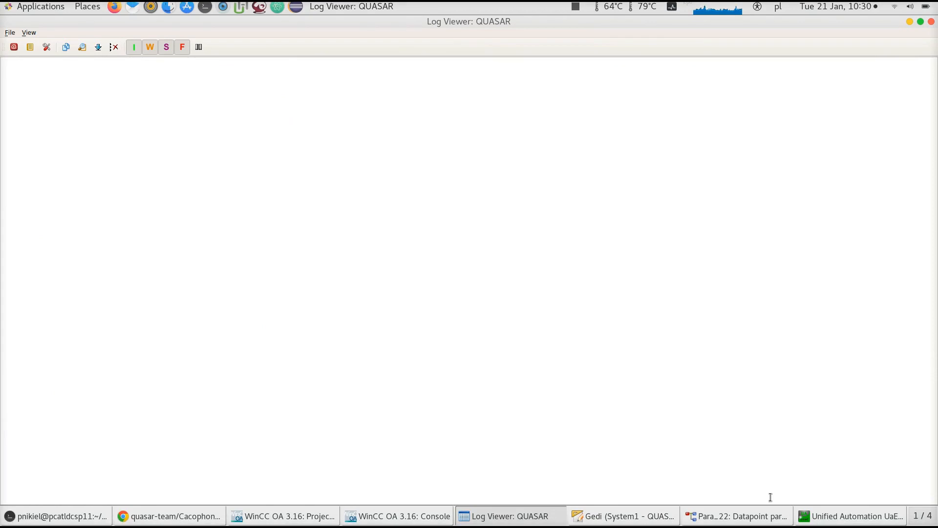
# Try to write 100 to rotationalSpeedSetPoint from UaExpert's Data Access View
pyautogui.click(755, 521)
pyautogui.click(755, 519)
pyautogui.click(754, 518)
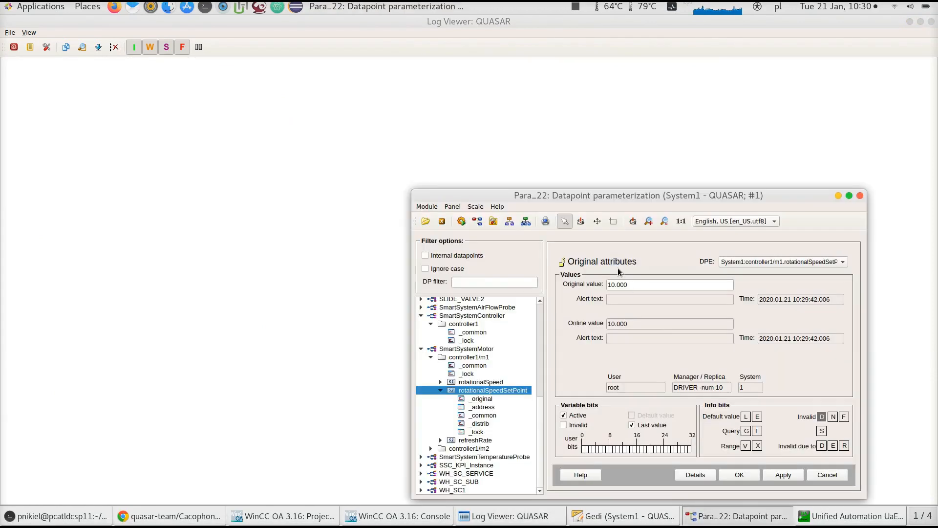
pyautogui.click(802, 520)
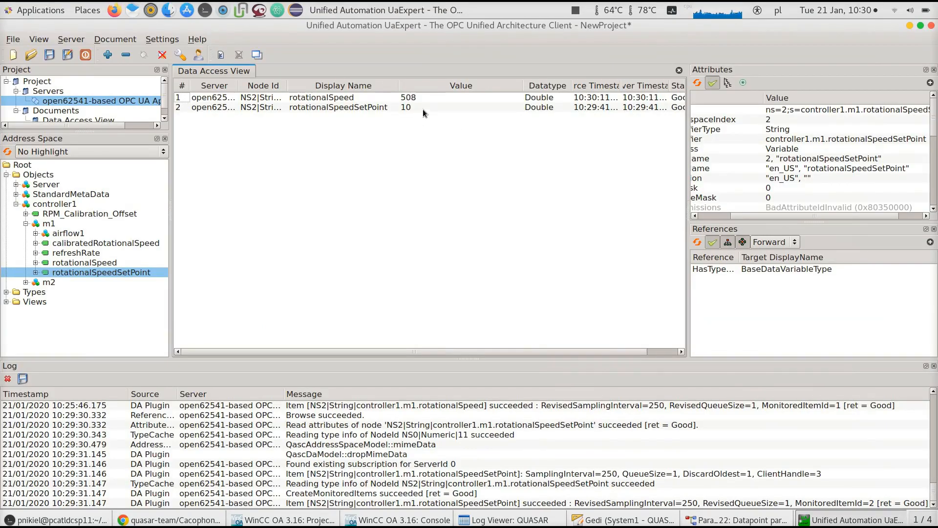
pyautogui.click(424, 109)
pyautogui.click(424, 109)
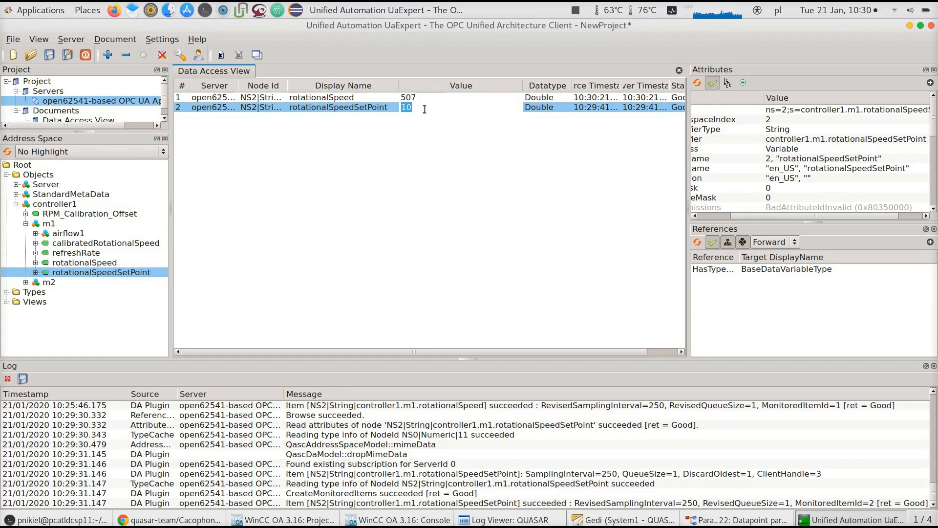
pyautogui.write('10000')
pyautogui.press('Escape')
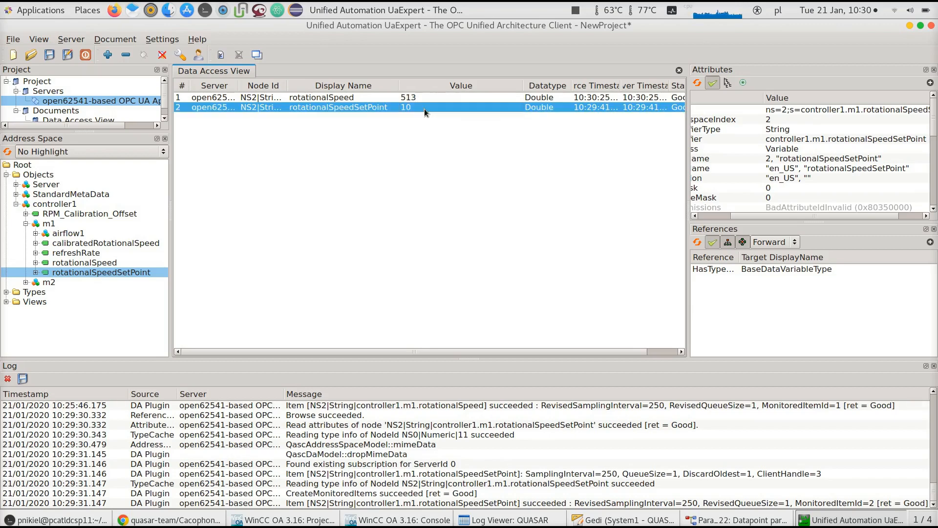
# Examine the UaExpert log for the result of the setpoint write
pyautogui.scroll(10, 554, 407)
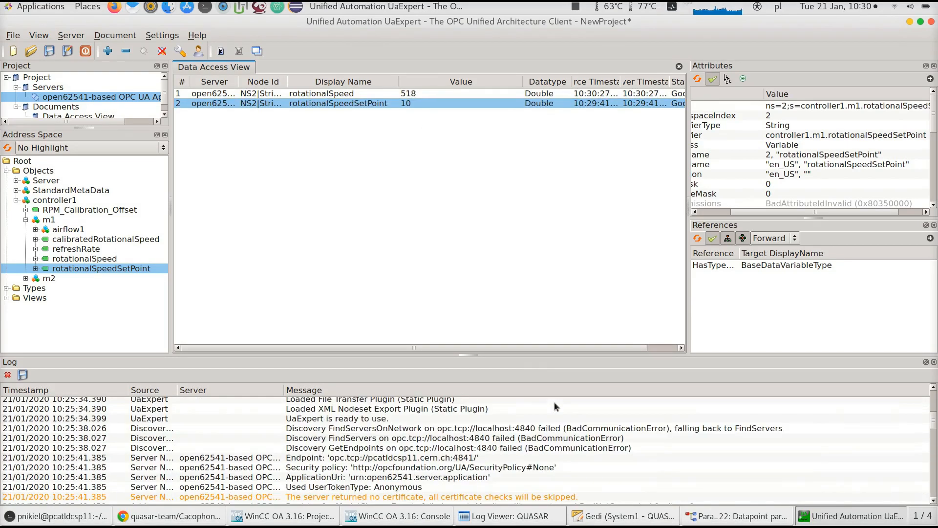
pyautogui.scroll(4, 556, 406)
pyautogui.scroll(-15, 554, 403)
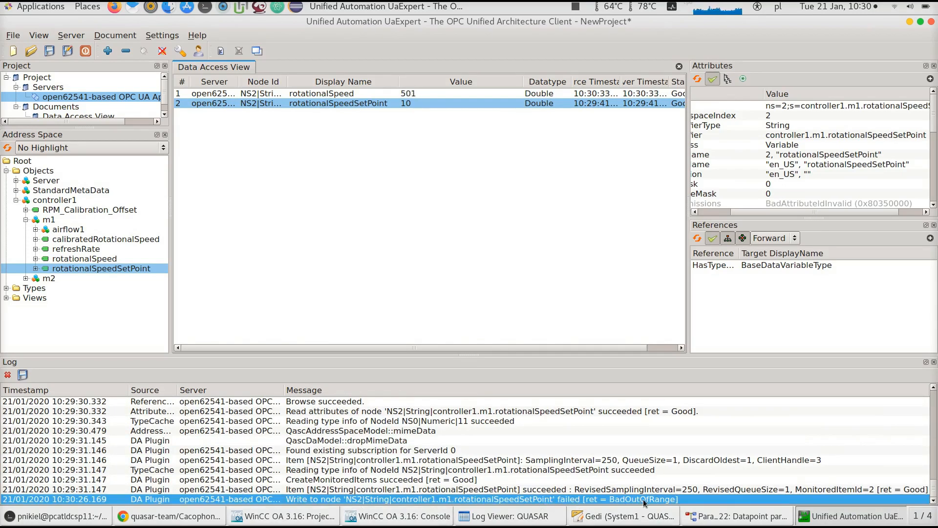
# Set rotationalSpeedSetPoint's original value to 10000 in WinCC OA and open the QUASAR Log Viewer
pyautogui.click(720, 522)
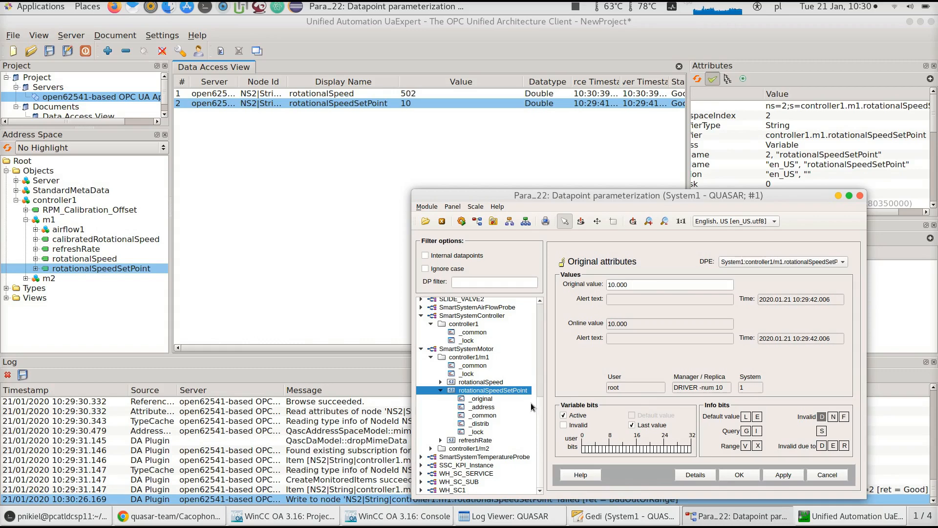
pyautogui.click(655, 286)
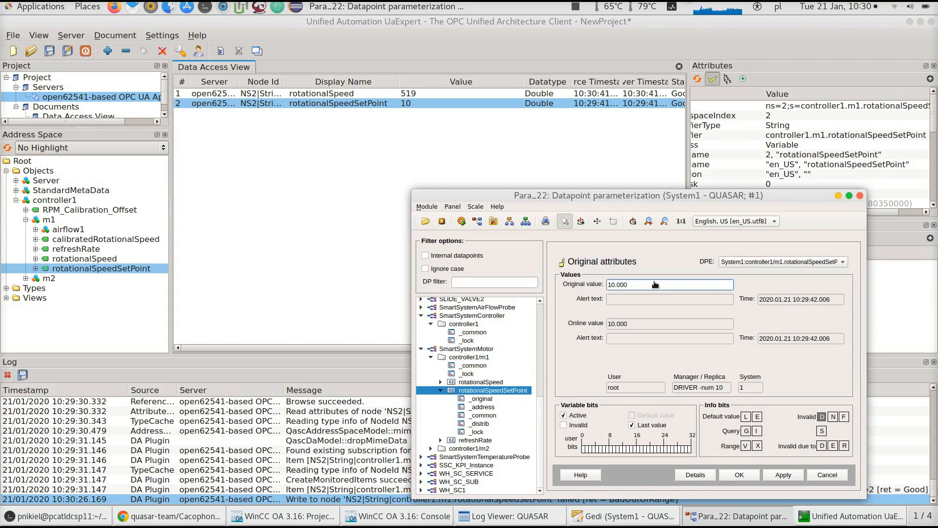
pyautogui.doubleClick(655, 285)
pyautogui.rightClick(654, 282)
pyautogui.press('Escape')
pyautogui.write('10000')
pyautogui.press('Return')
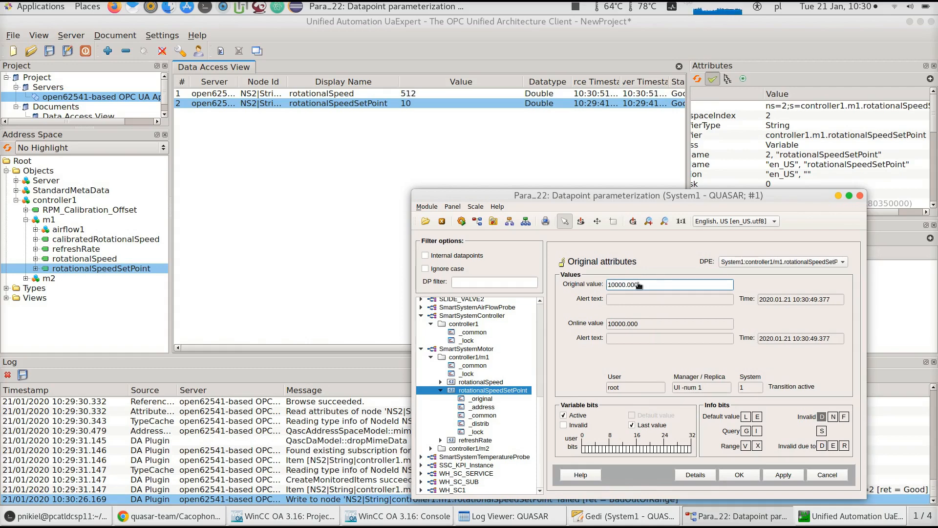
pyautogui.click(525, 517)
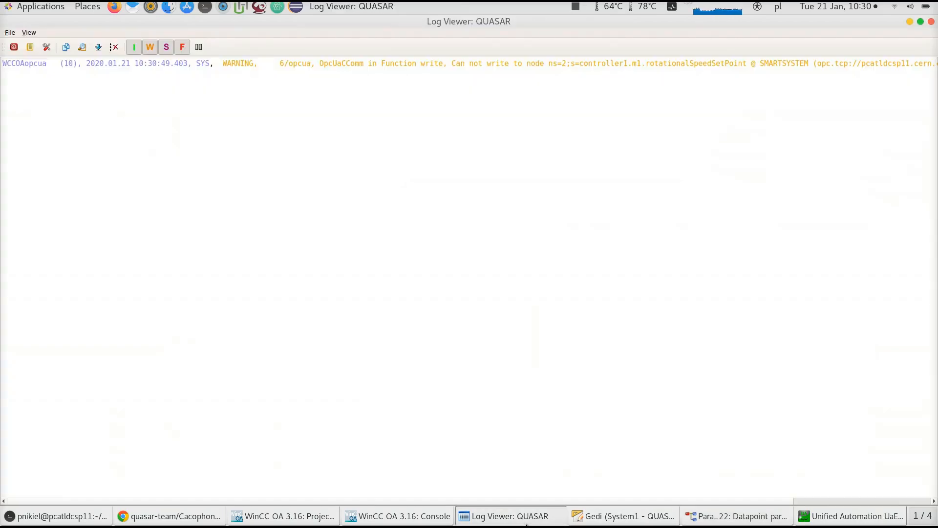
# Re-enter 10000 as rotationalSpeedSetPoint's original value in the datapoint parameterization panel
pyautogui.click(753, 521)
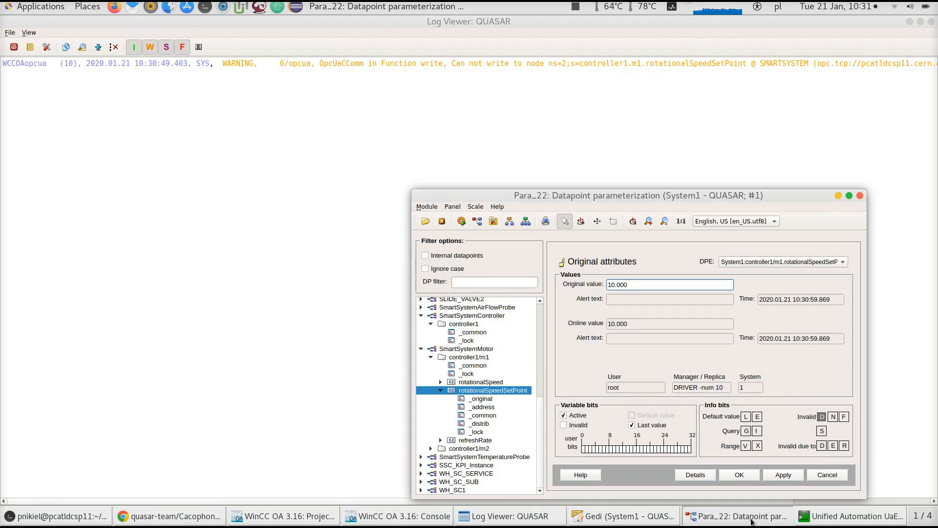
pyautogui.doubleClick(634, 285)
pyautogui.write('10000')
pyautogui.press('Return')
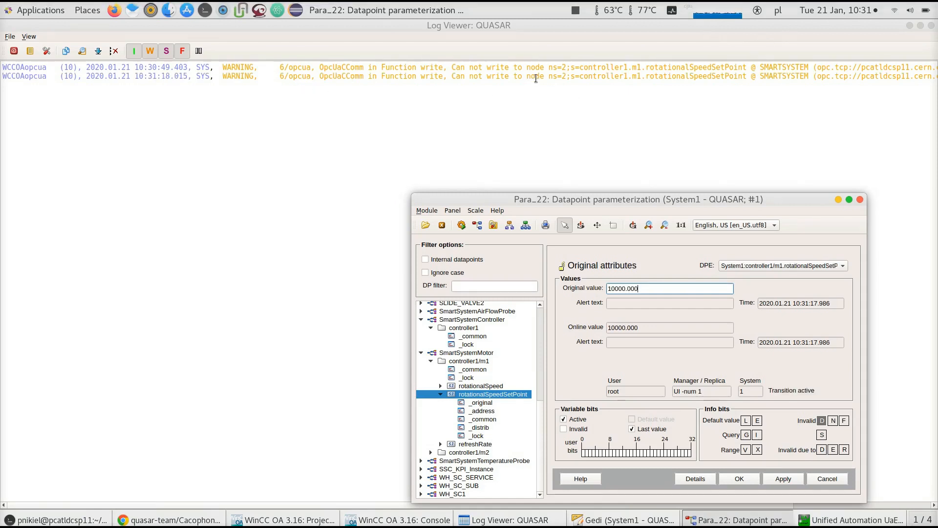
# Scroll through the full text of the new write warnings in the QUASAR Log Viewer
pyautogui.moveTo(262, 499); pyautogui.dragTo(715, 498)
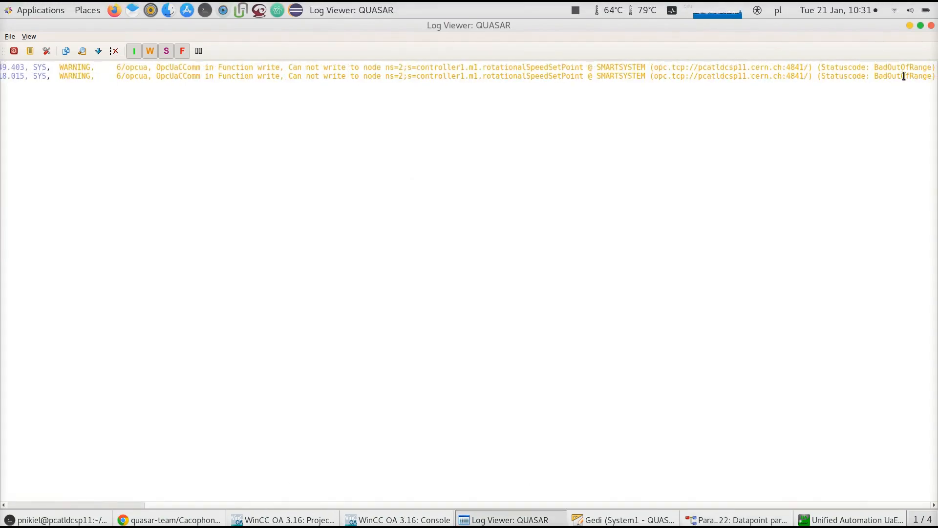
pyautogui.moveTo(597, 500); pyautogui.dragTo(272, 508)
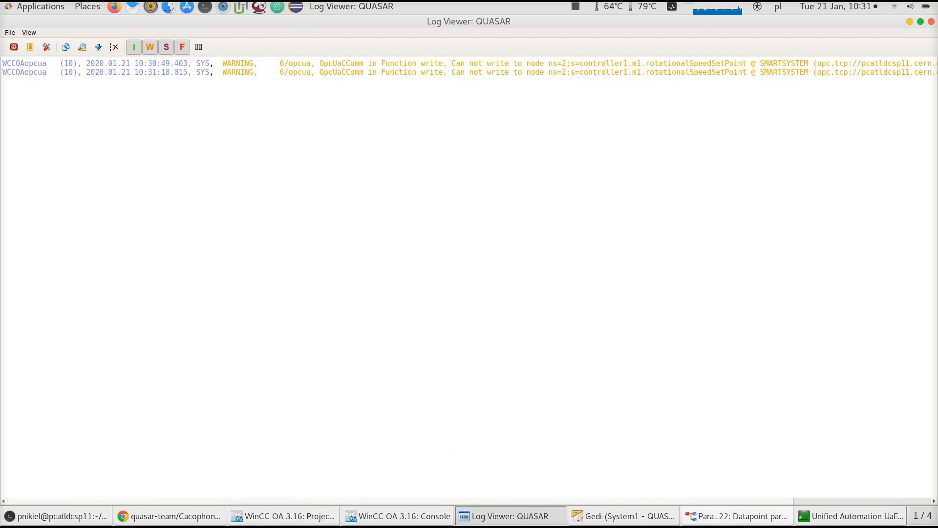
pyautogui.click(722, 516)
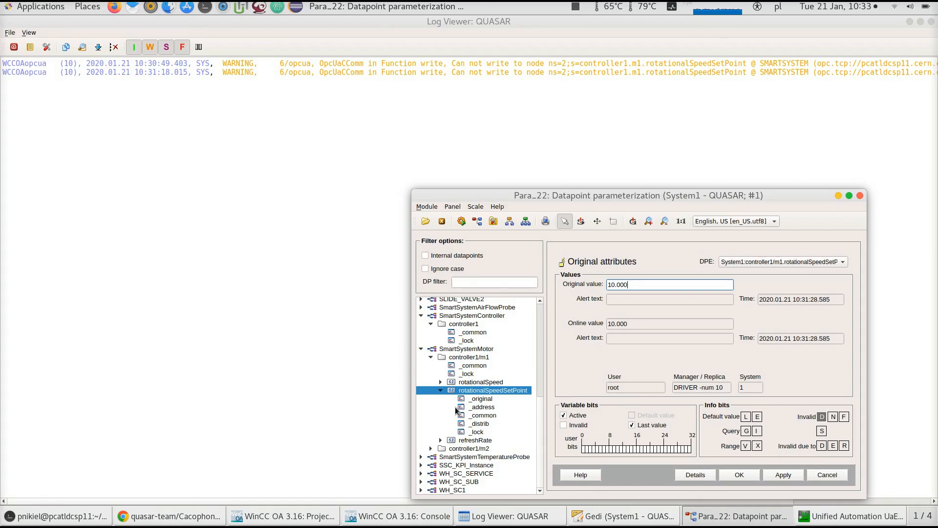
pyautogui.moveTo(538, 424); pyautogui.dragTo(474, 425)
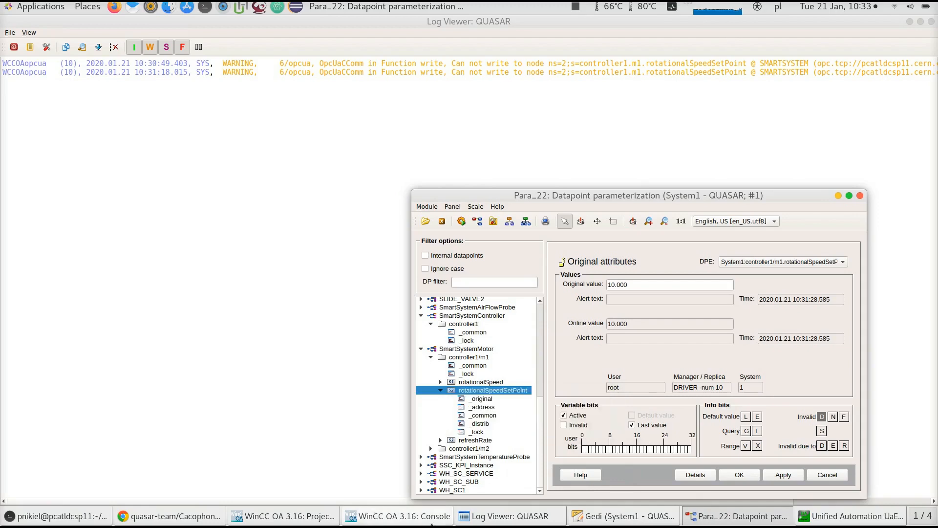
# Open configParser.ctl from the project's libraries in the Script Editor and inspect the parseConfig function
pyautogui.click(587, 514)
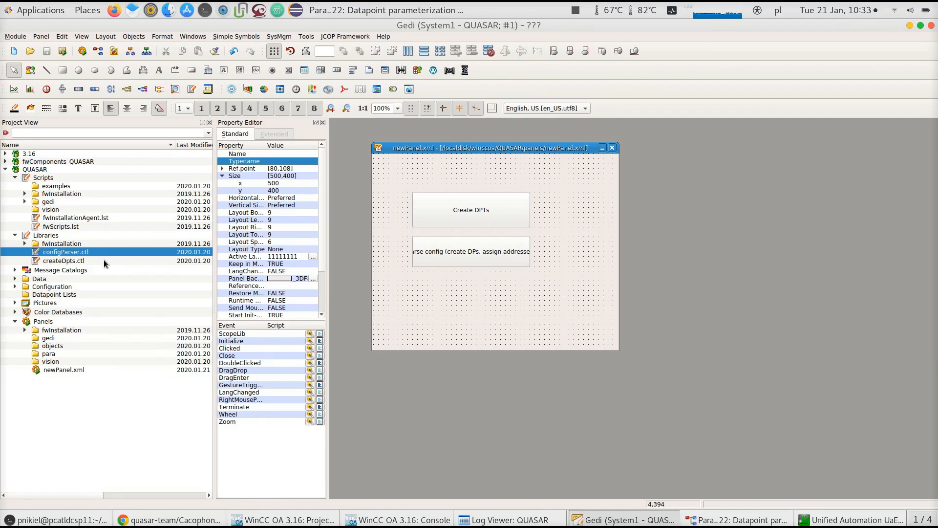
pyautogui.doubleClick(74, 255)
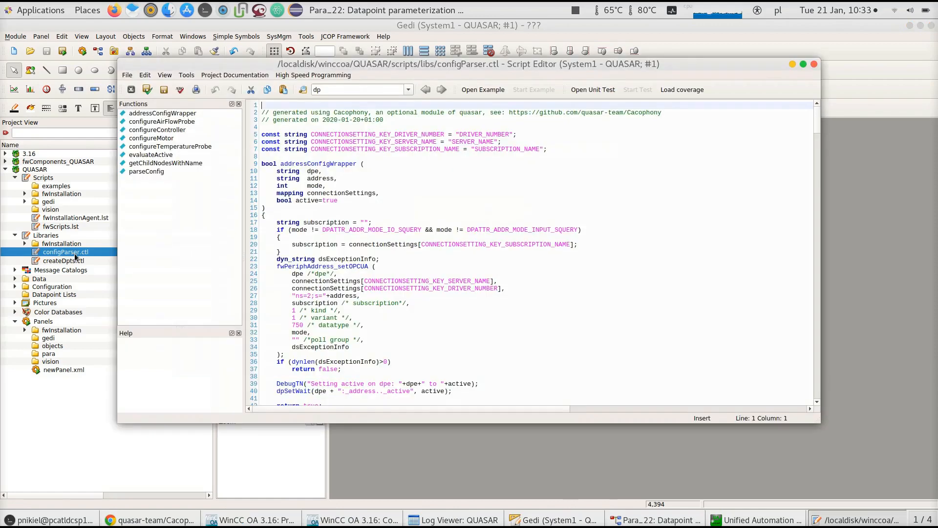
pyautogui.click(158, 172)
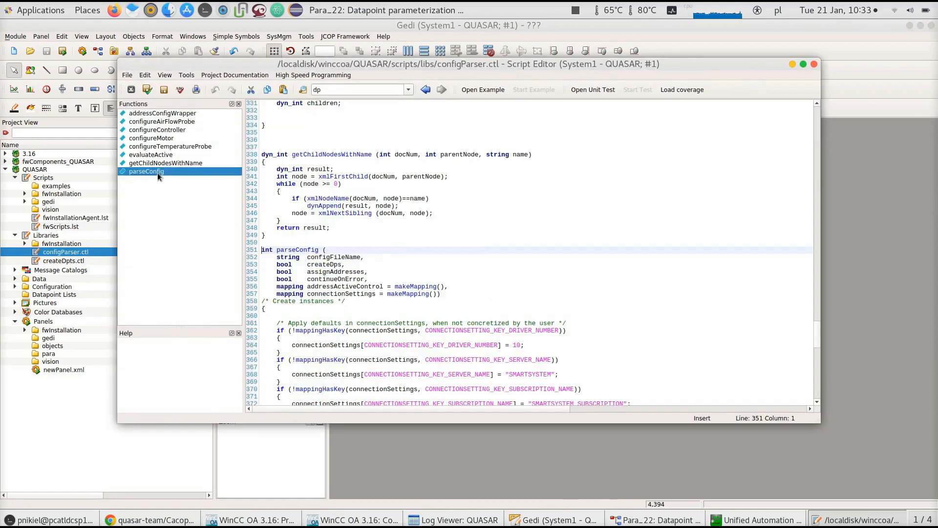
pyautogui.scroll(-8, 449, 215)
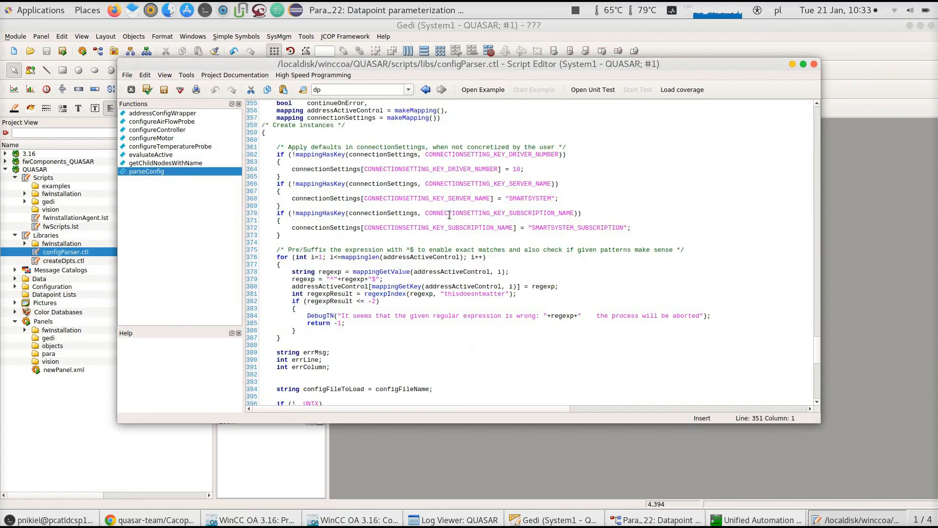
pyautogui.scroll(2, 449, 215)
pyautogui.hscroll(1, 449, 215)
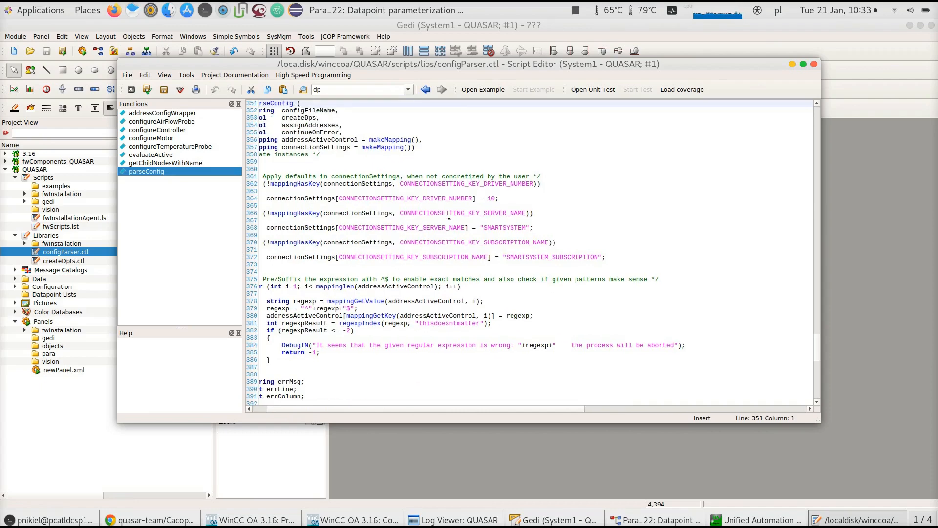
pyautogui.scroll(4, 449, 215)
pyautogui.hscroll(1, 449, 215)
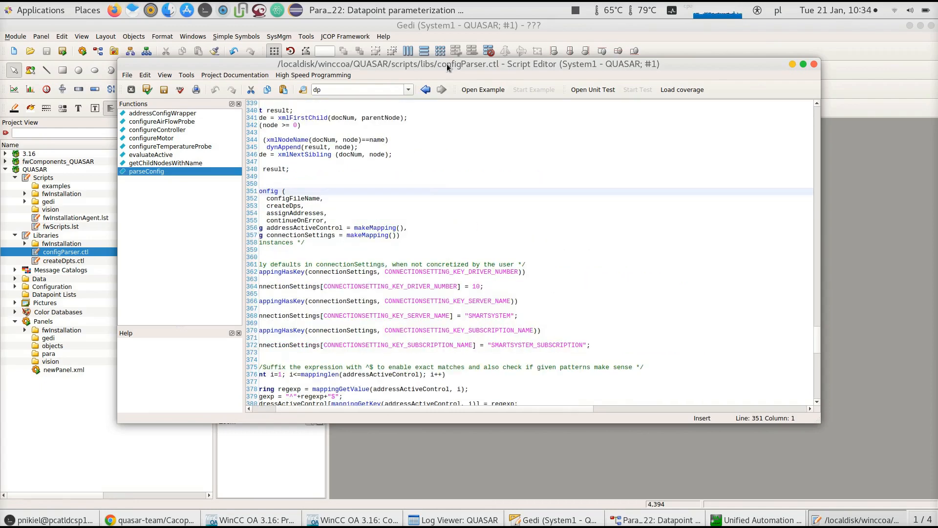
pyautogui.scroll(3, 373, 151)
pyautogui.hscroll(-2, 374, 152)
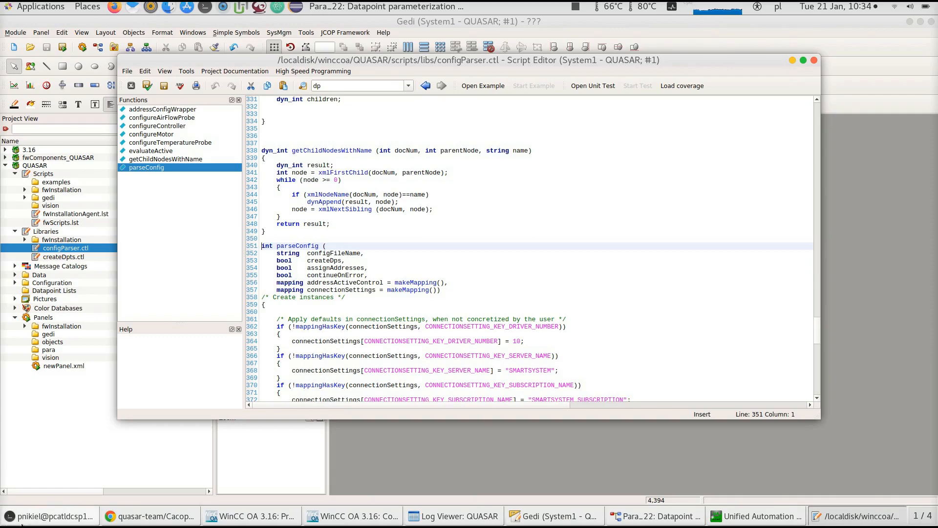
# Open the doc folder of the Cacophony repository on GitHub, then return to the Script Editor
pyautogui.click(151, 516)
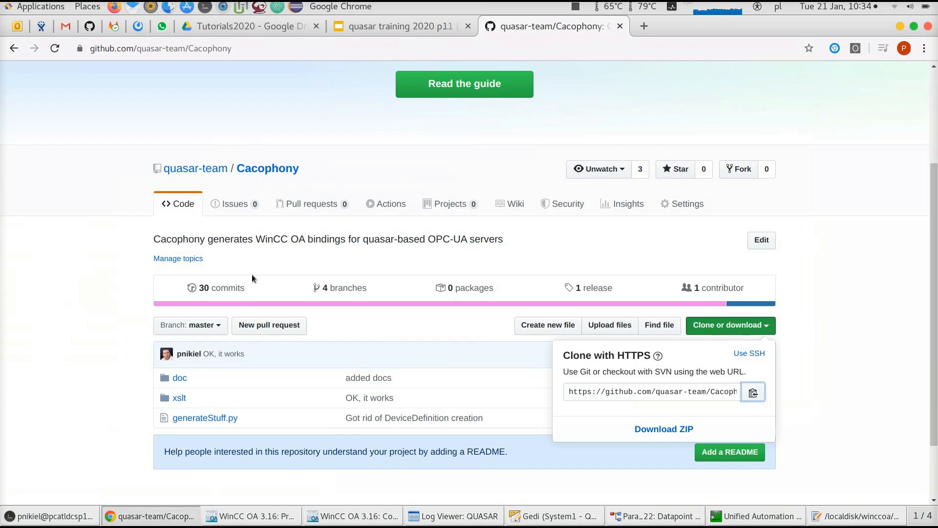
pyautogui.click(176, 377)
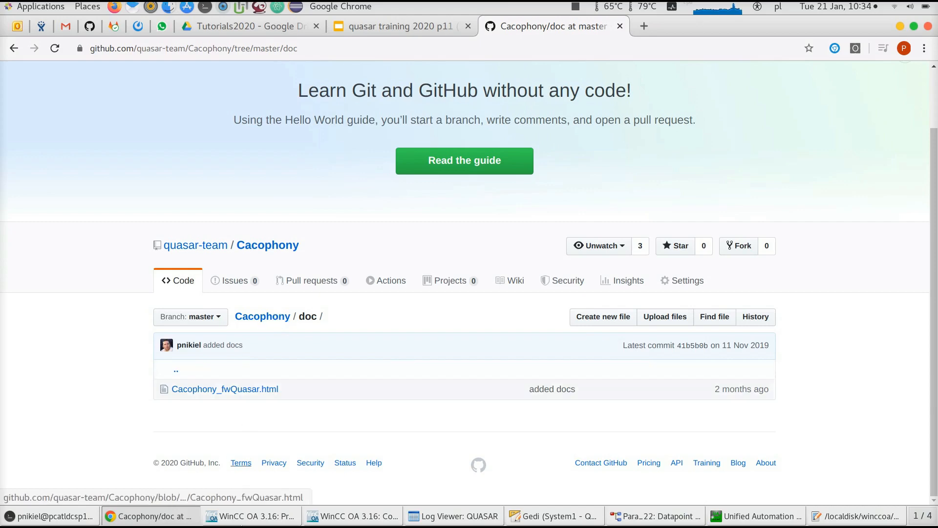
pyautogui.click(841, 515)
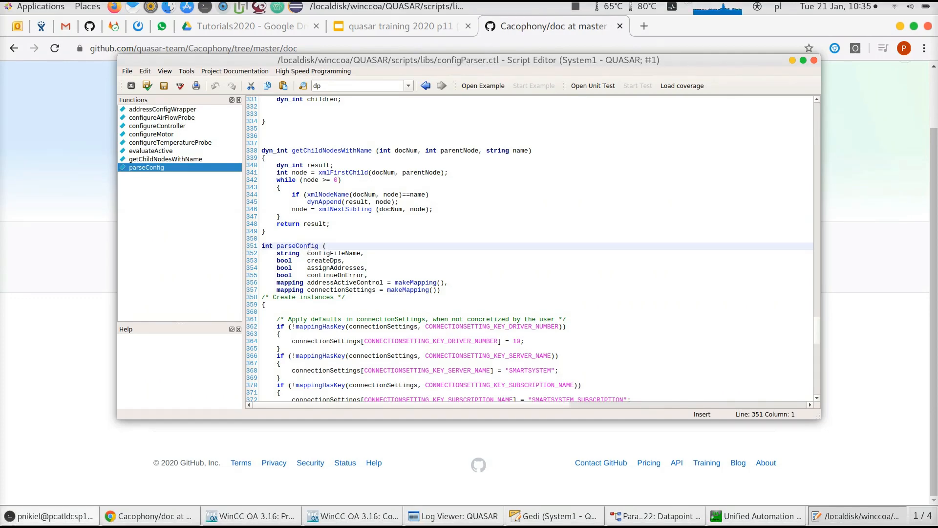
# In the terminal, move up two directories from Cacophony/generated to the opcua-server folder
pyautogui.click(27, 520)
pyautogui.click(240, 54)
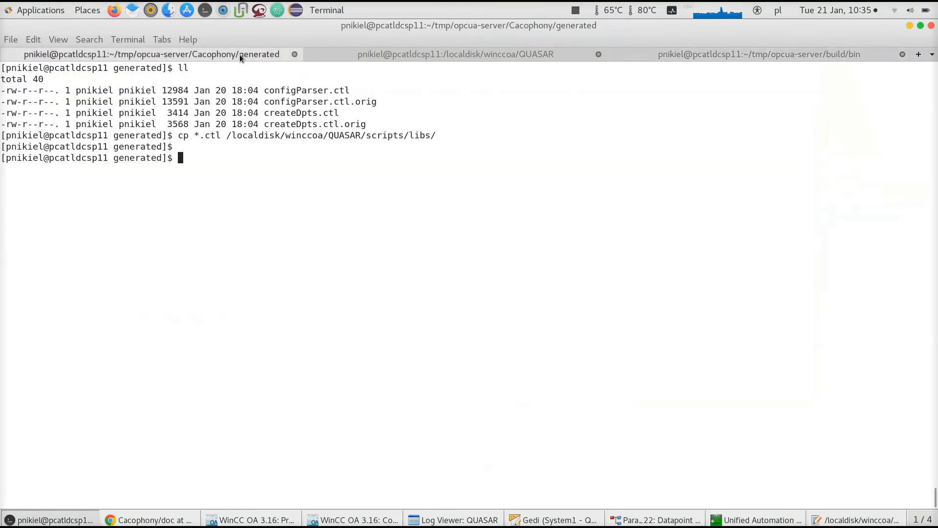
pyautogui.press('Return')
pyautogui.write('cd ..')
pyautogui.press('Return')
pyautogui.write('cd ..')
pyautogui.press('Return')
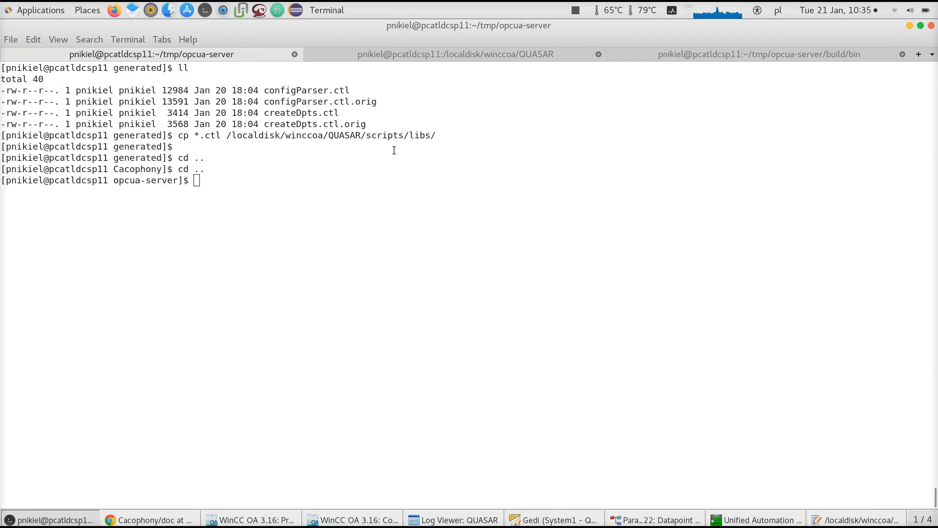
# Recall the earlier generateStuff.py command and rerun it with --help instead of its arguments
pyautogui.hotkey('ctrl', 'r')
pyautogui.write('pt')
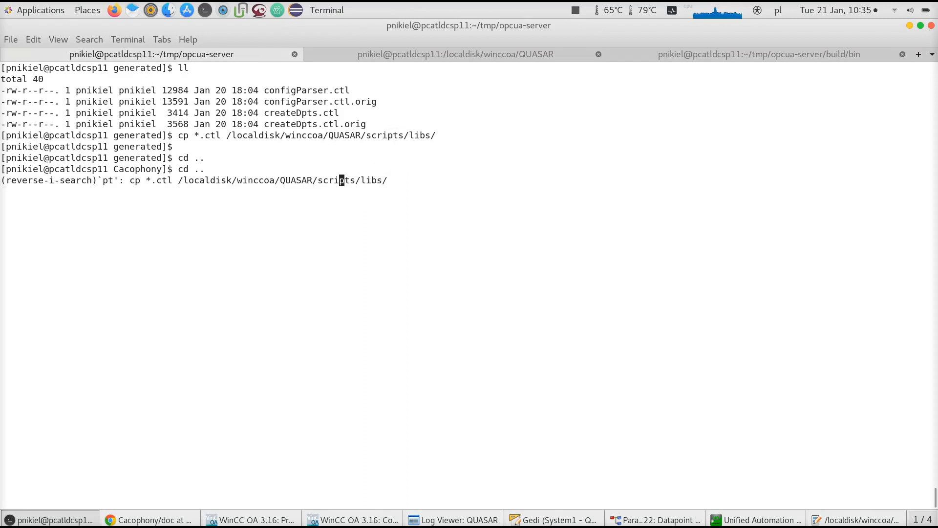
pyautogui.hotkey('ctrl', 'c')
pyautogui.hotkey('ctrl', 'r')
pyautogui.write('pyth')
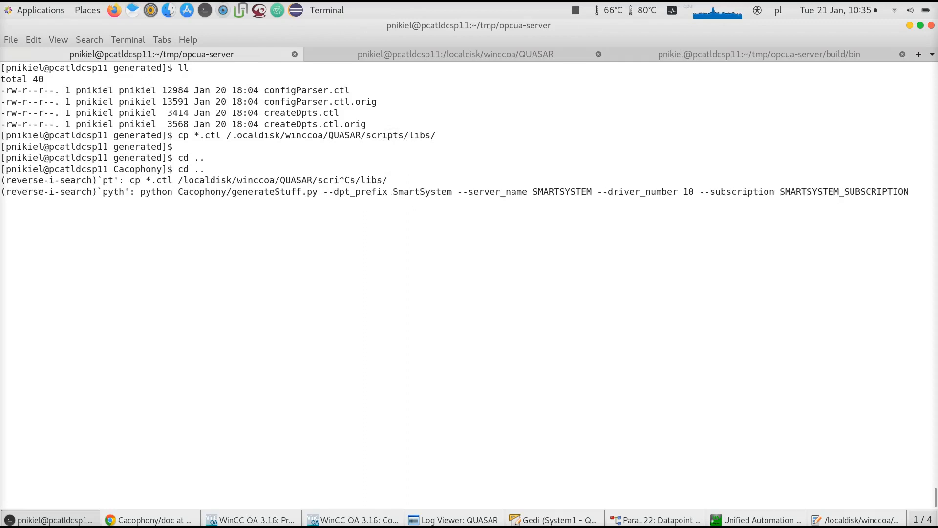
pyautogui.press('End')
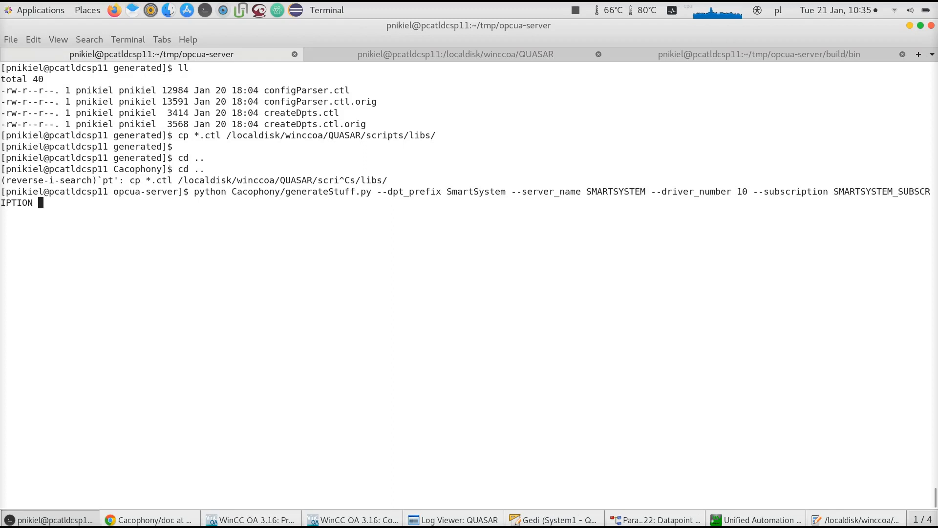
pyautogui.press('Home')
pyautogui.hotkey('ctrl', 'Right')
pyautogui.hotkey('ctrl', 'Right')
pyautogui.hotkey('ctrl', 'Right')
pyautogui.hotkey('ctrl', 'Right')
pyautogui.press('Right')
pyautogui.press('Delete')
pyautogui.write('--help')
pyautogui.press('Return')
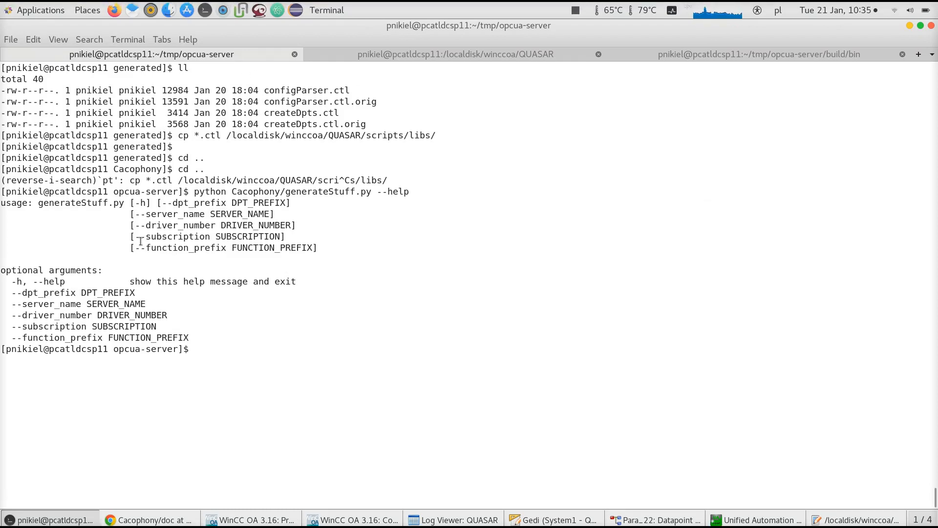
# Compare the --function_prefix option with the parseConfig function name in the Script Editor, then close the editor
pyautogui.moveTo(136, 248); pyautogui.dragTo(227, 248)
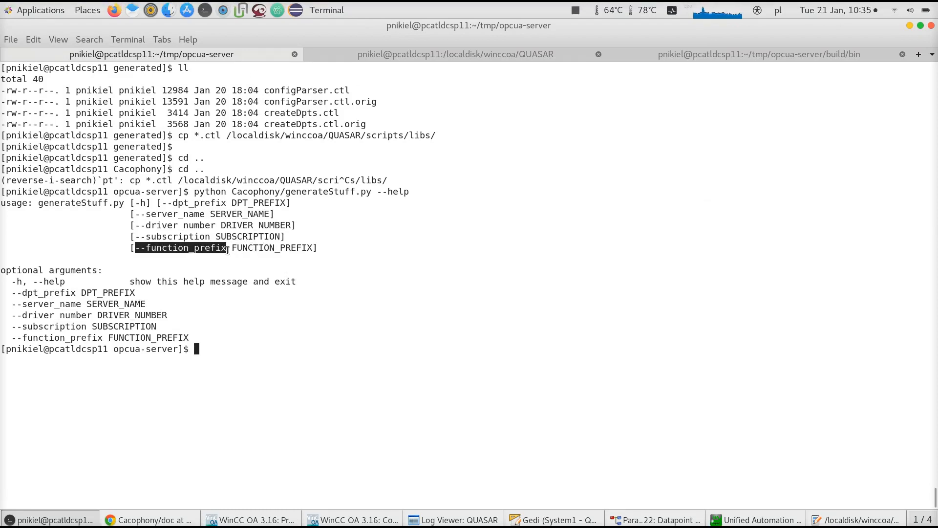
pyautogui.click(859, 520)
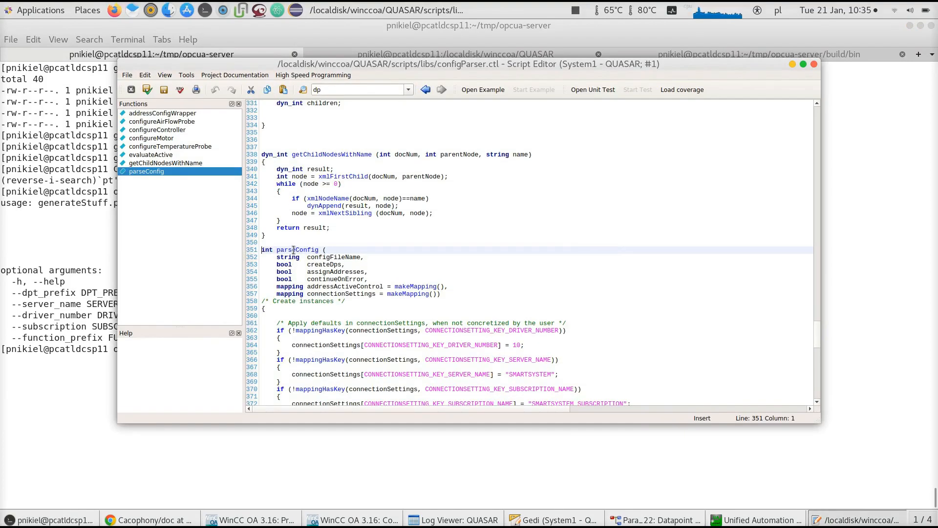
pyautogui.moveTo(294, 249)
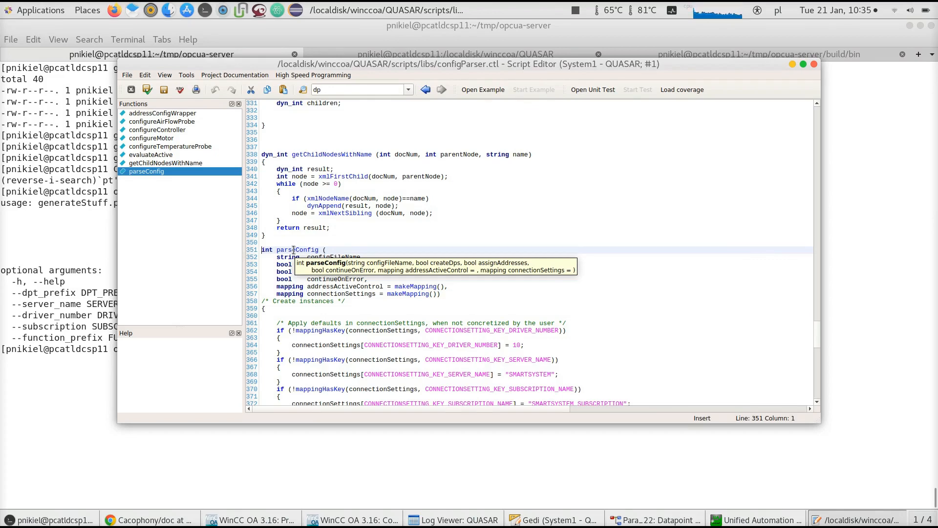
pyautogui.click(29, 286)
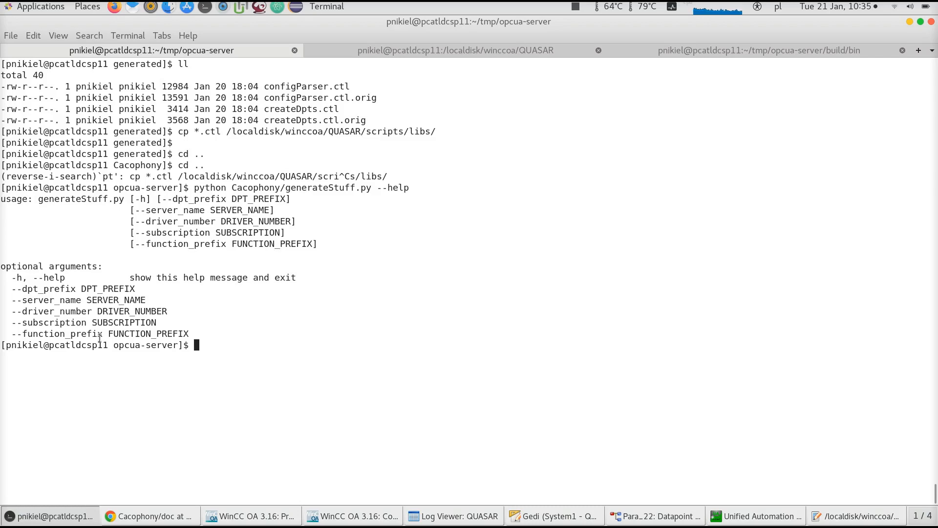
pyautogui.hotkey('alt', 'Tab')
pyautogui.doubleClick(296, 246)
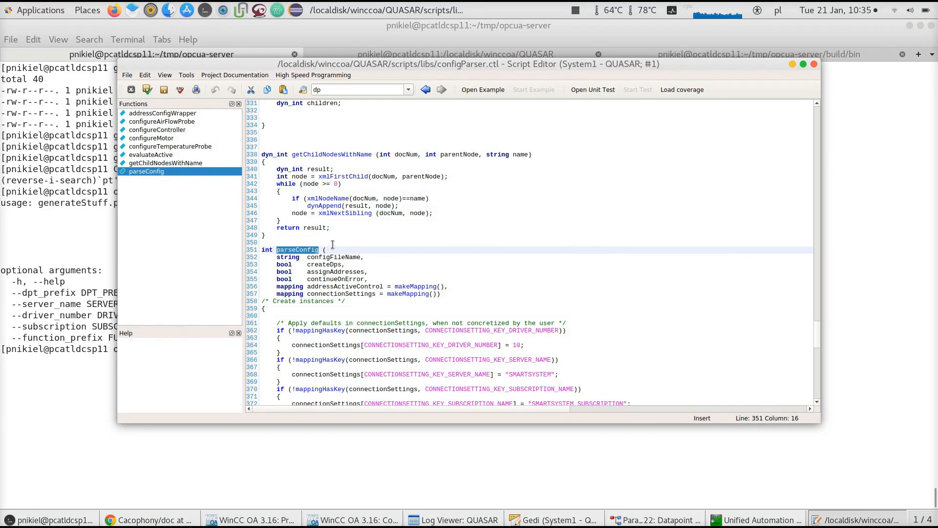
pyautogui.click(479, 213)
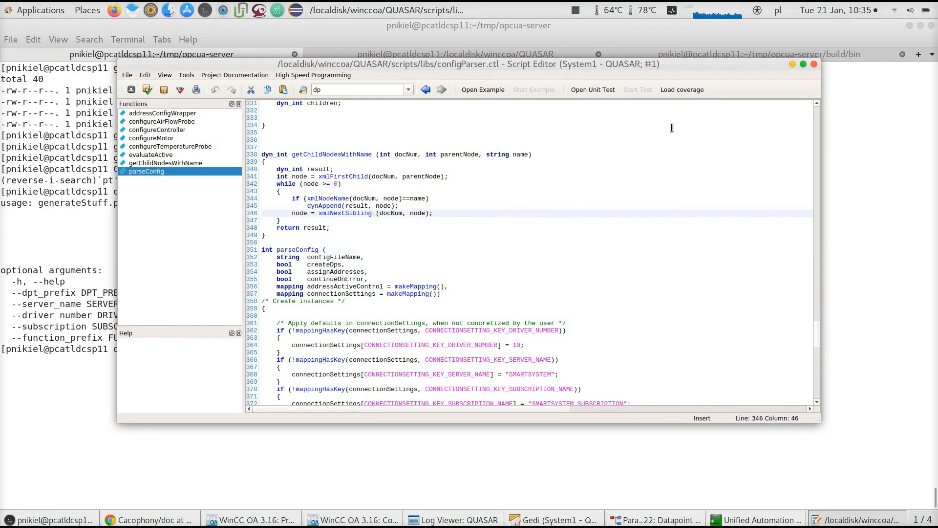
pyautogui.click(813, 64)
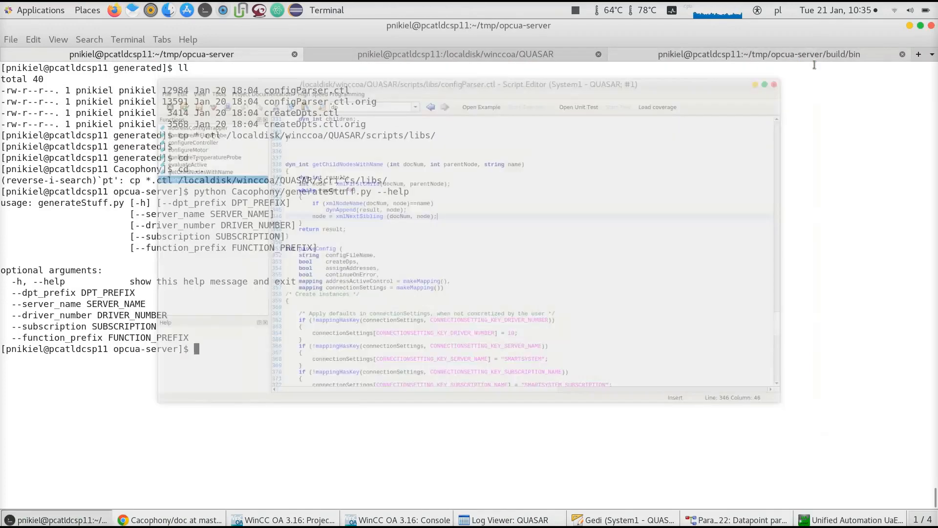
# Bring up the WinCC OA Project Administrator and Console windows for the QUASAR project
pyautogui.click(330, 517)
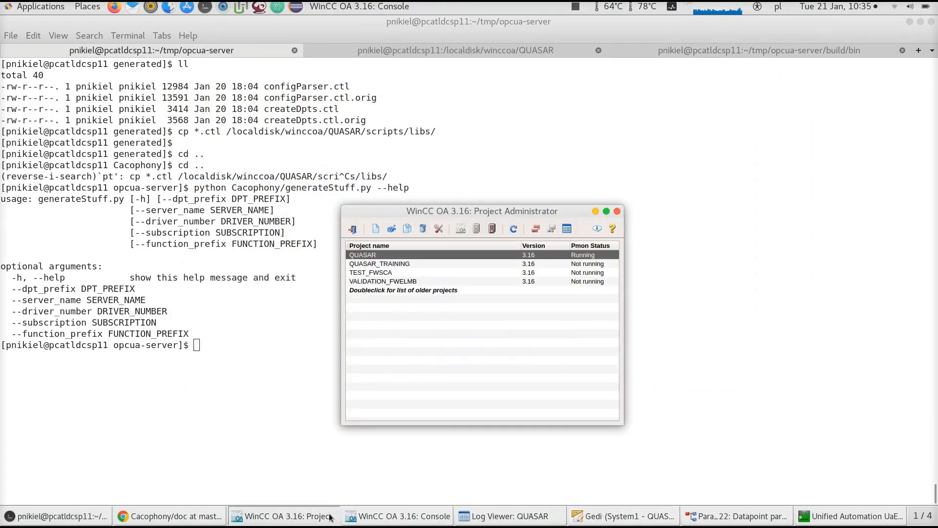
pyautogui.click(433, 514)
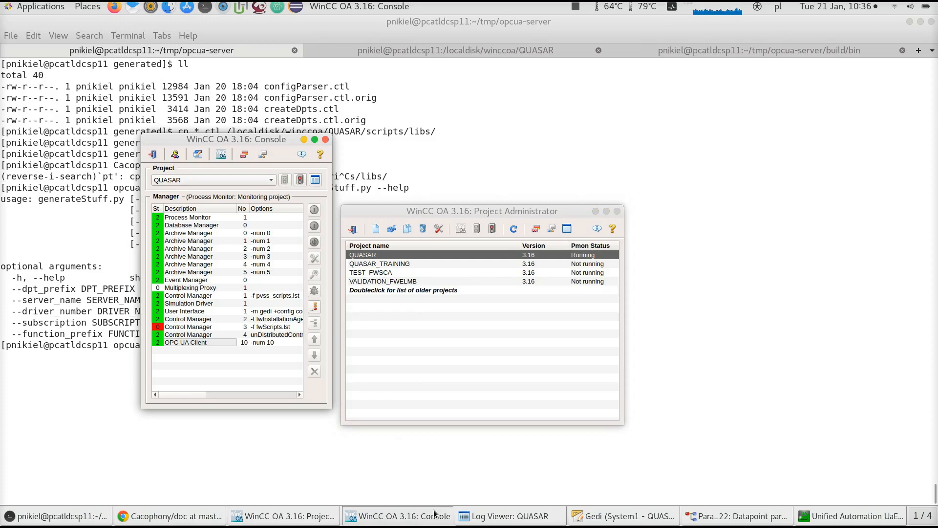